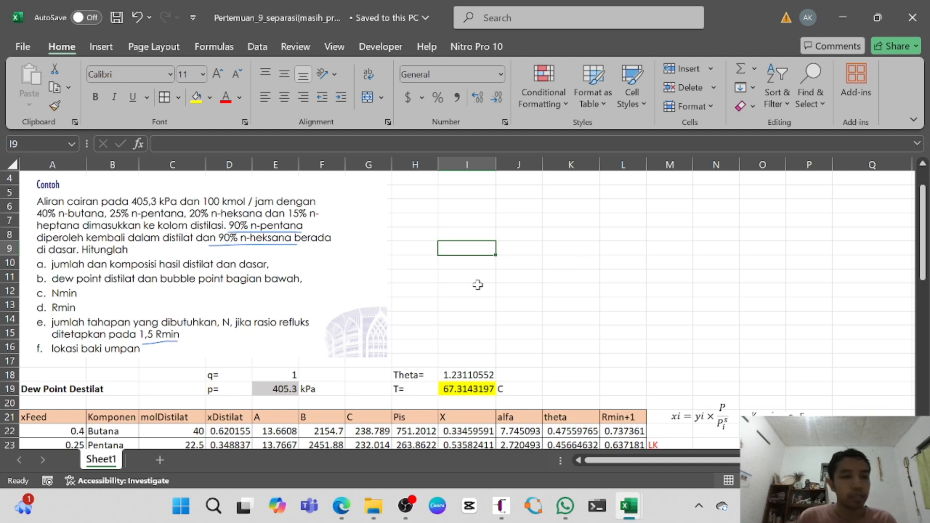
# - Examine the distillation problem statement alongside the q and pressure inputs and the dew point and bubble point tables
pyautogui.click(119, 246)
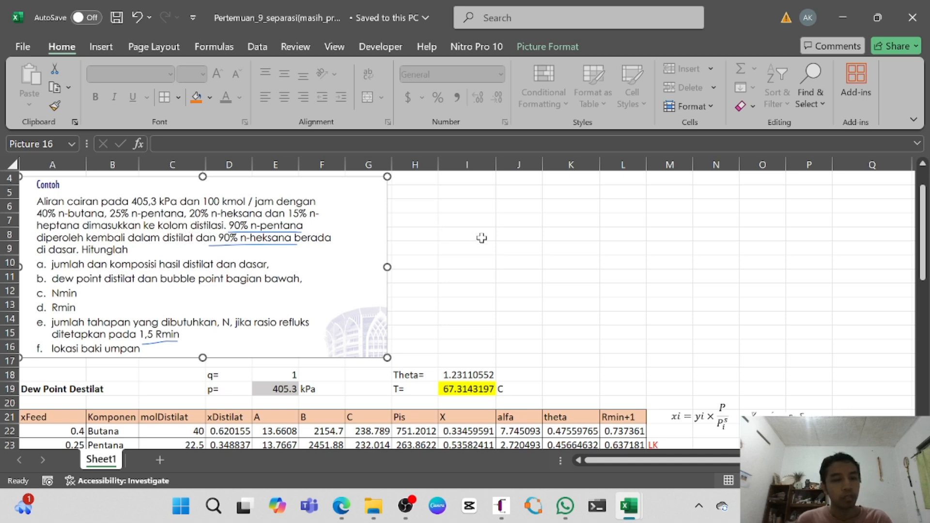
pyautogui.scroll(-1, 482, 238)
pyautogui.scroll(1, 423, 239)
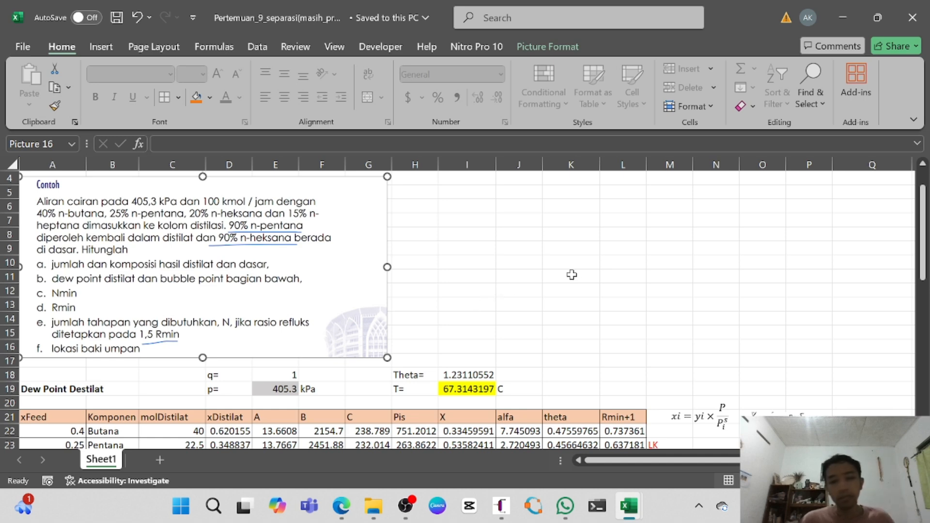
pyautogui.scroll(-1, 572, 275)
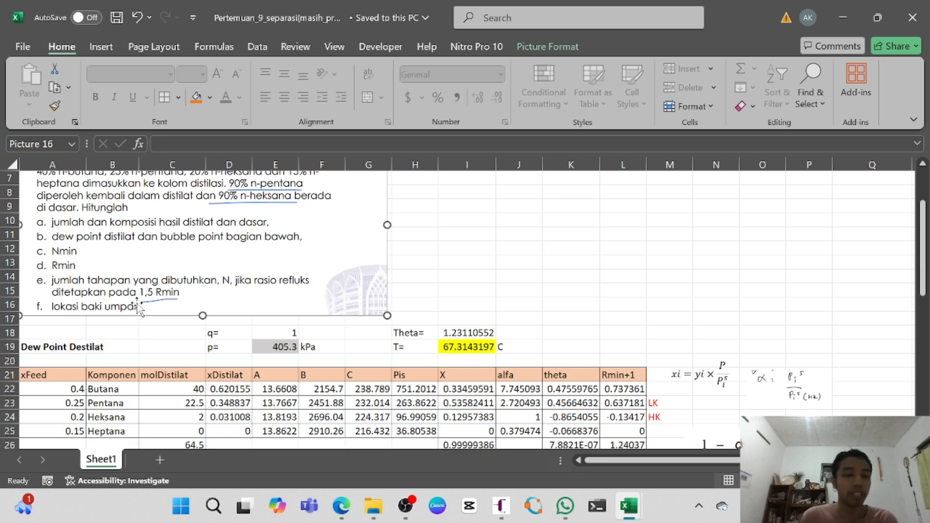
pyautogui.scroll(-2, 486, 249)
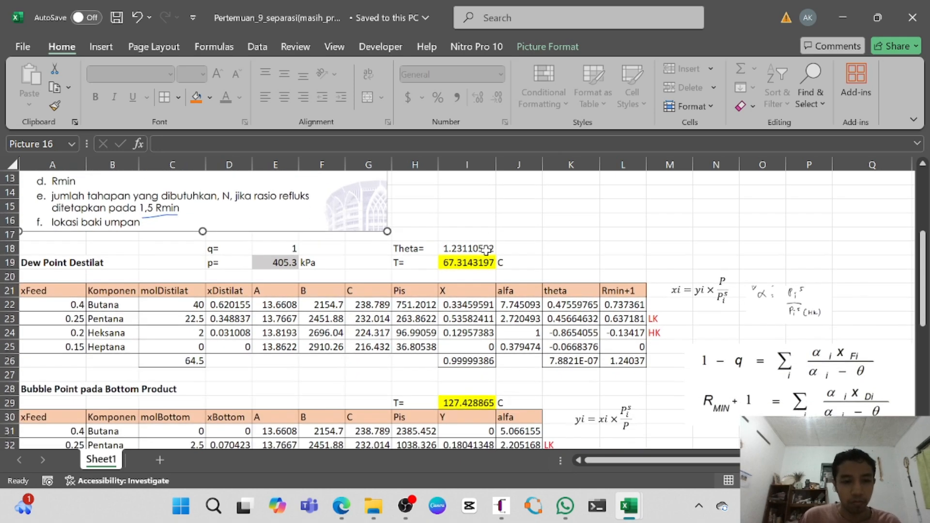
pyautogui.scroll(-1, 486, 249)
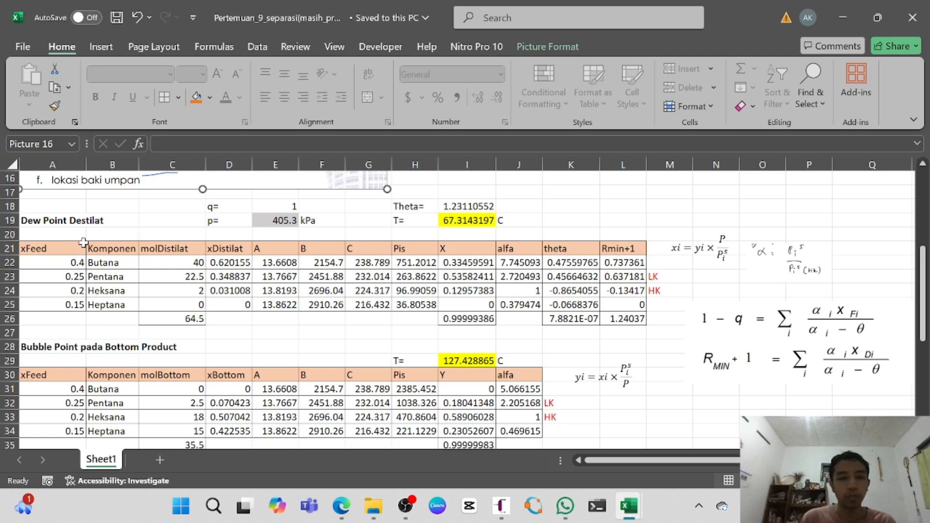
pyautogui.click(67, 219)
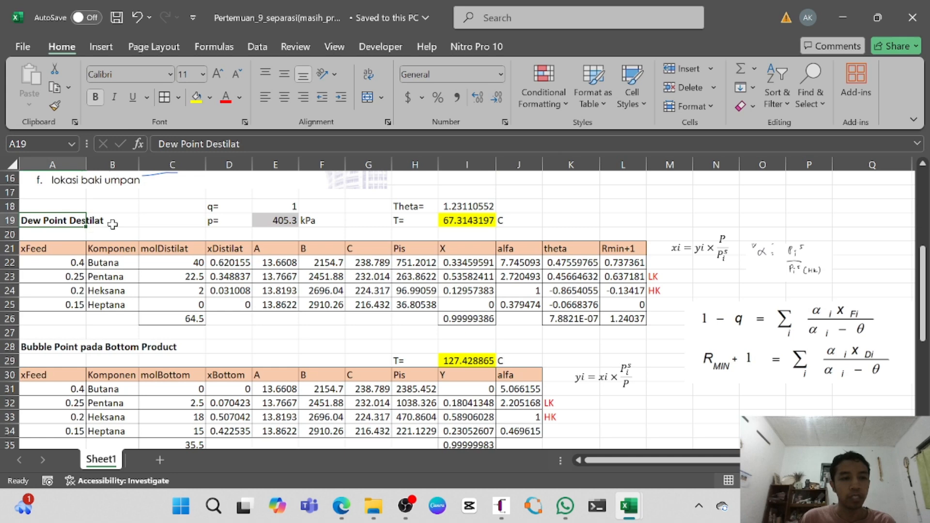
pyautogui.click(112, 223)
pyautogui.click(275, 208)
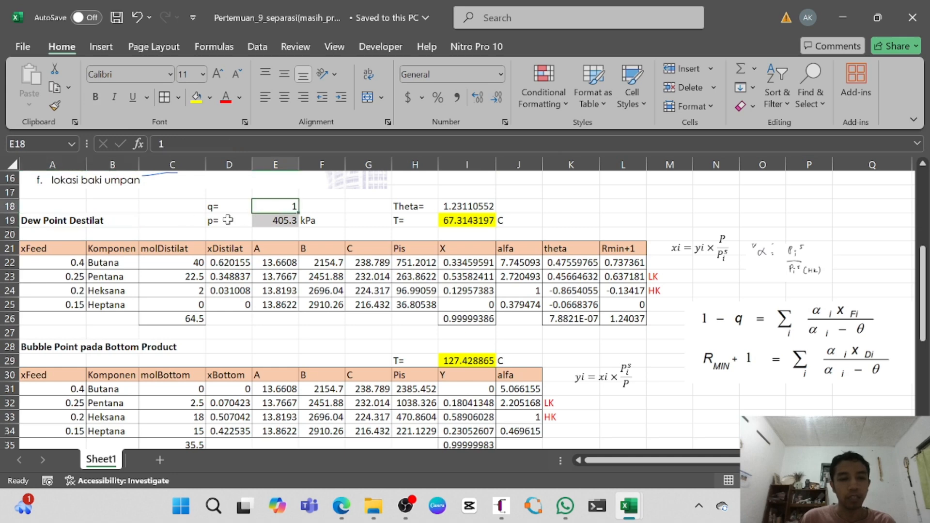
pyautogui.scroll(3, 215, 222)
pyautogui.scroll(1, 340, 279)
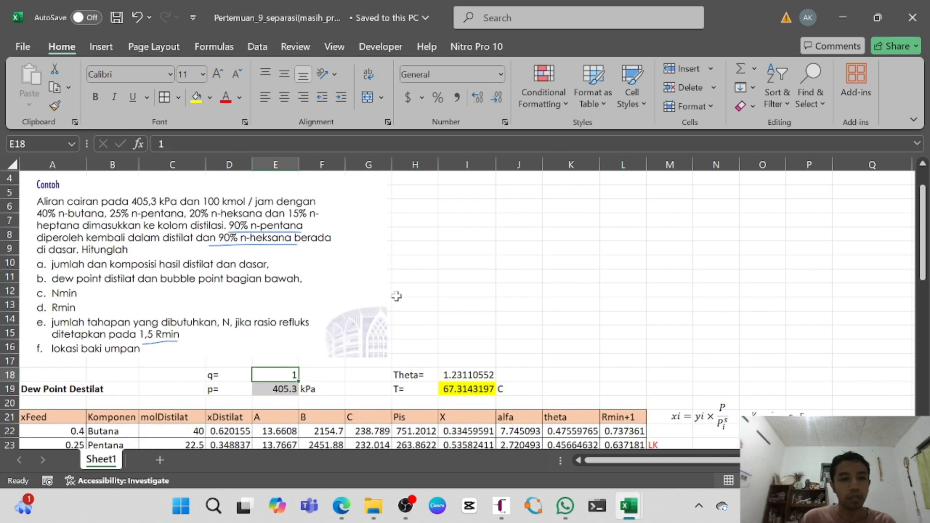
# - Enter the note "(cair jenuh)" in cell F18, beside the q value
pyautogui.scroll(-3, 433, 288)
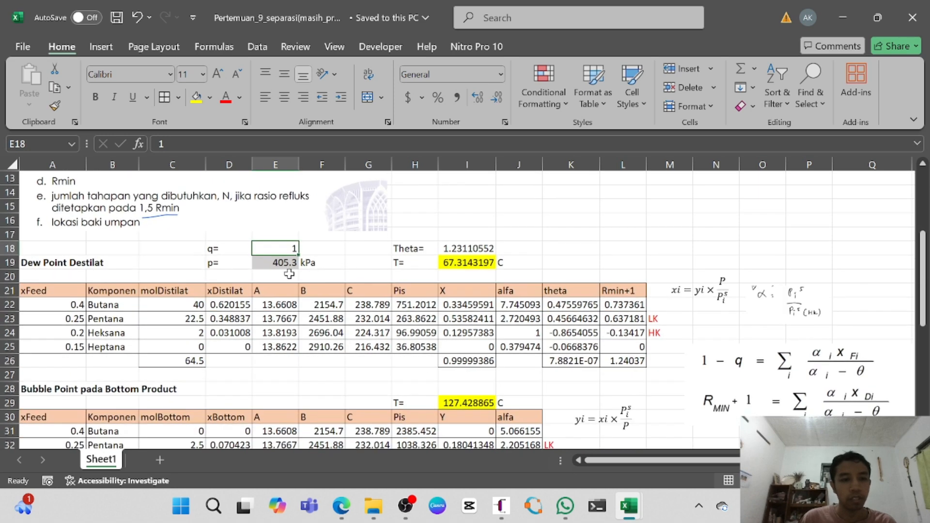
pyautogui.click(326, 248)
pyautogui.write('(cair jenuh')
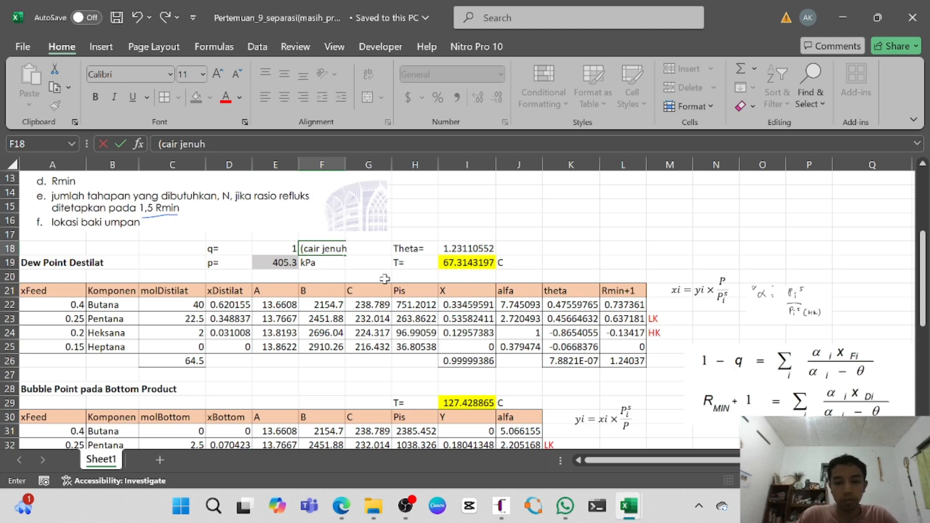
pyautogui.press('Return')
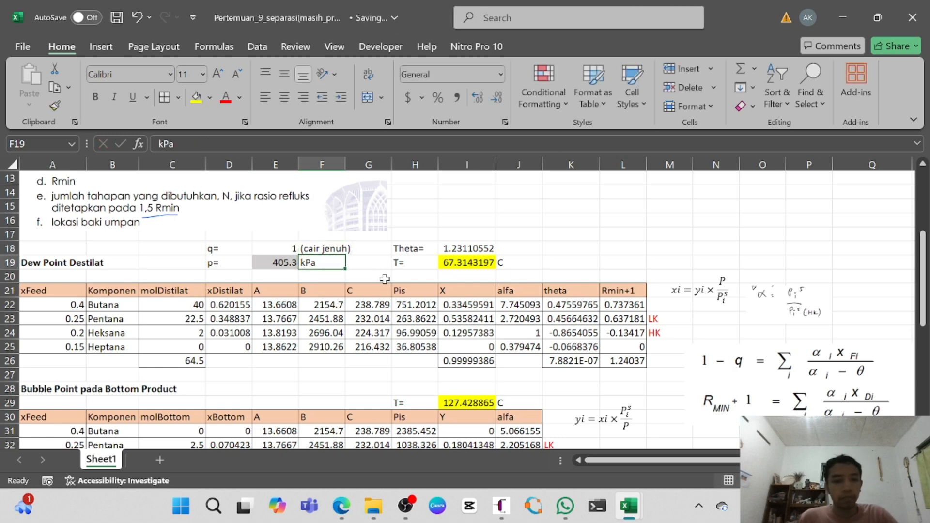
# - Fill the q value cell E18 with light gray and save the workbook
pyautogui.click(274, 262)
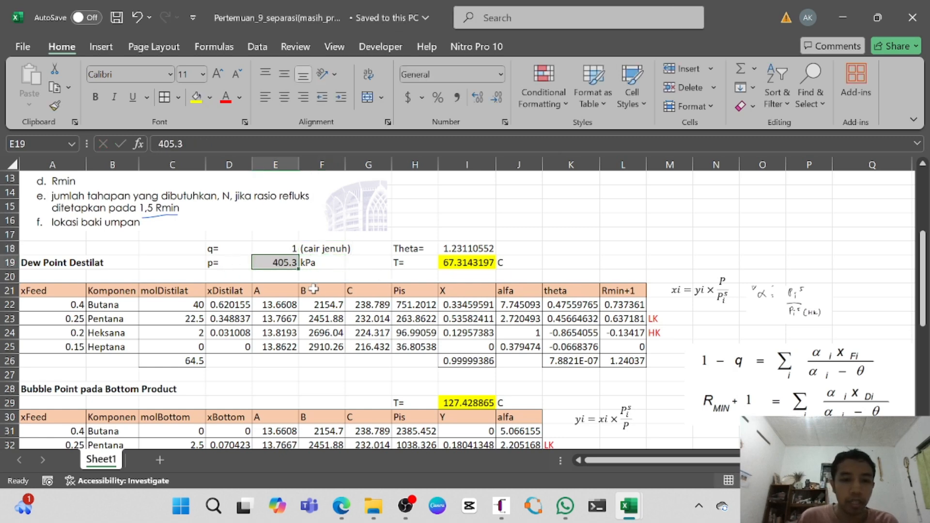
pyautogui.click(284, 244)
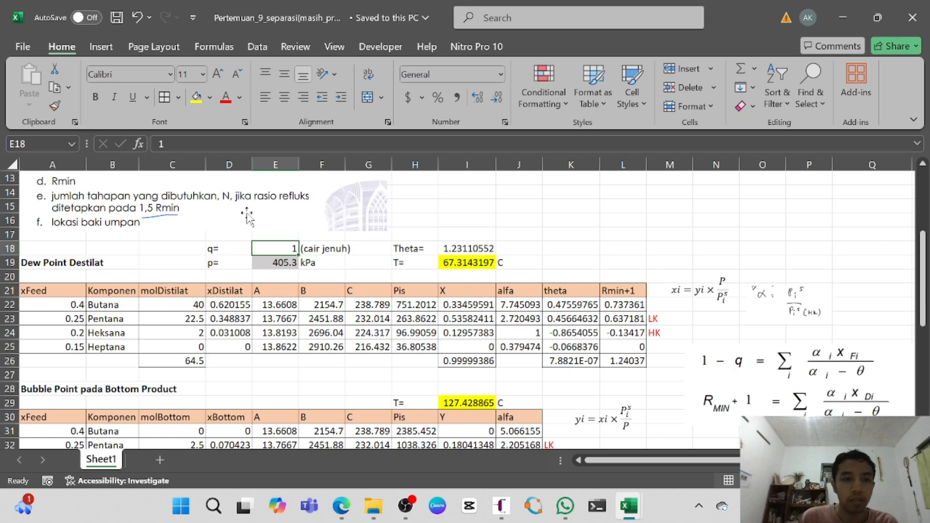
pyautogui.click(209, 97)
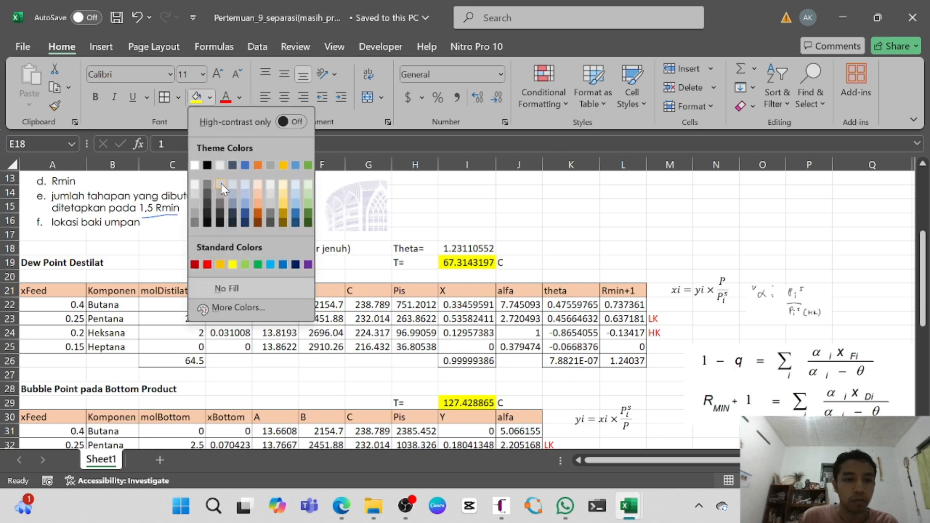
pyautogui.click(221, 184)
pyautogui.click(477, 221)
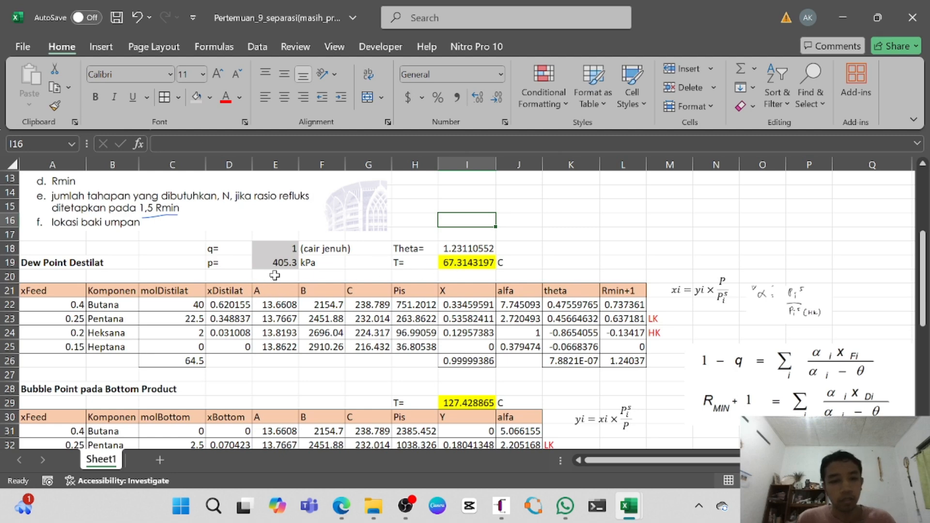
pyautogui.hotkey('ctrl', 's')
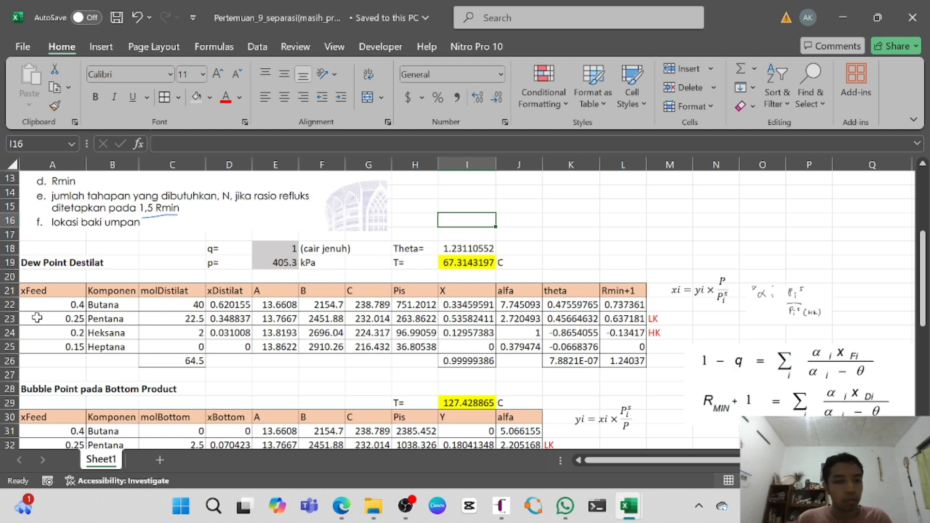
# - Enter the note "di distilat= 90%n-pentana" in cell I7, beside the problem statement
pyautogui.click(46, 304)
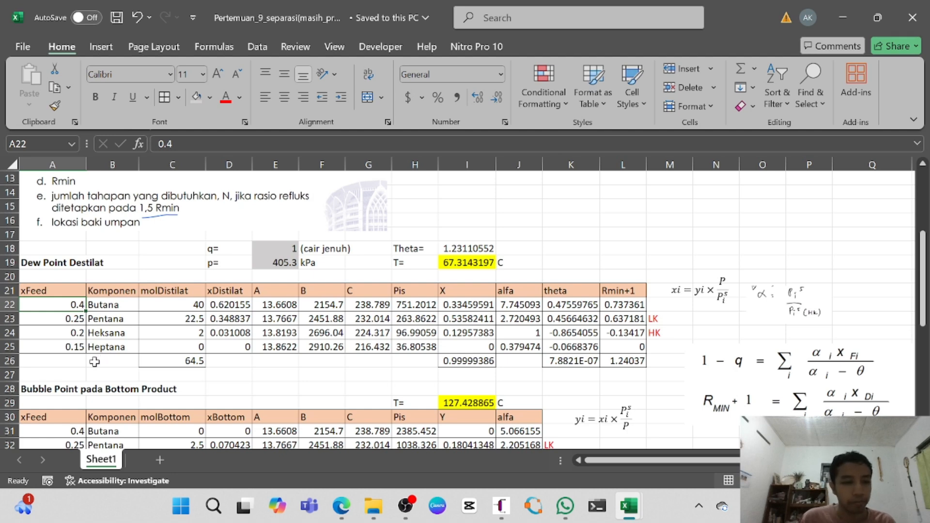
pyautogui.click(178, 293)
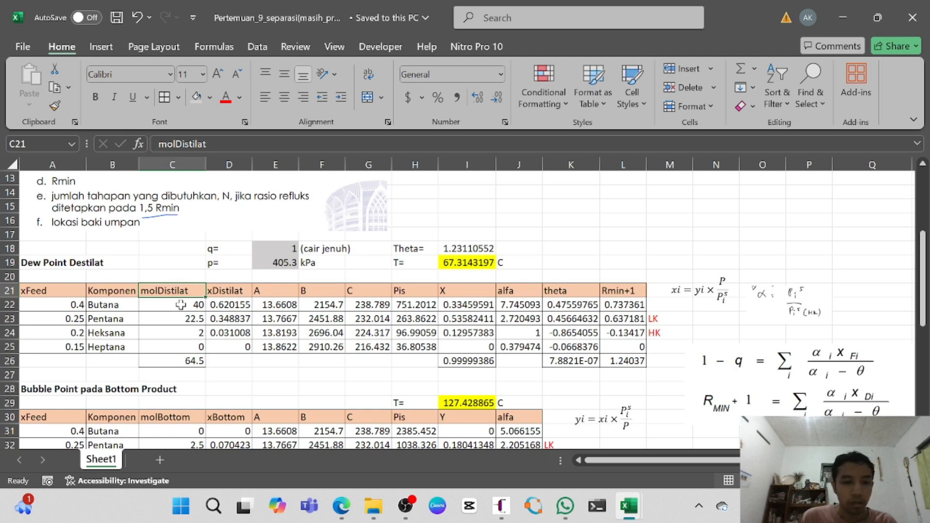
pyautogui.click(180, 305)
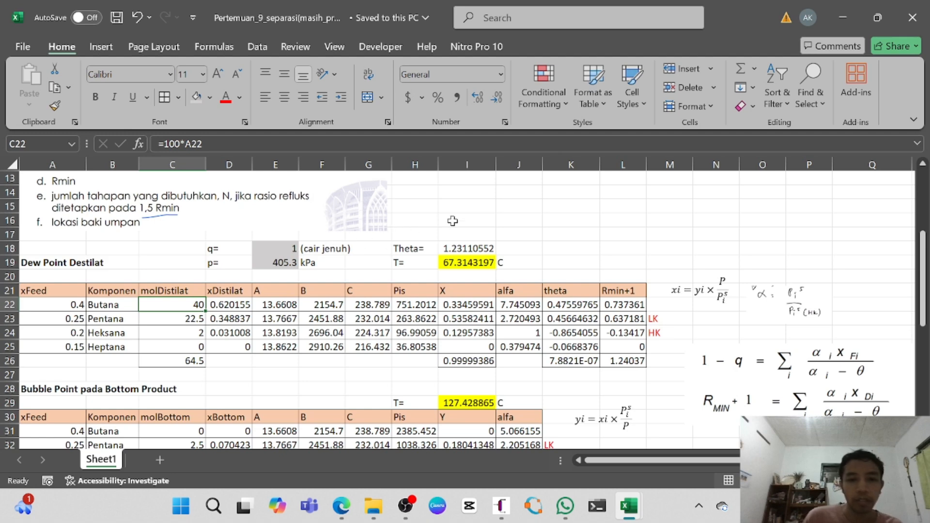
pyautogui.scroll(3, 452, 221)
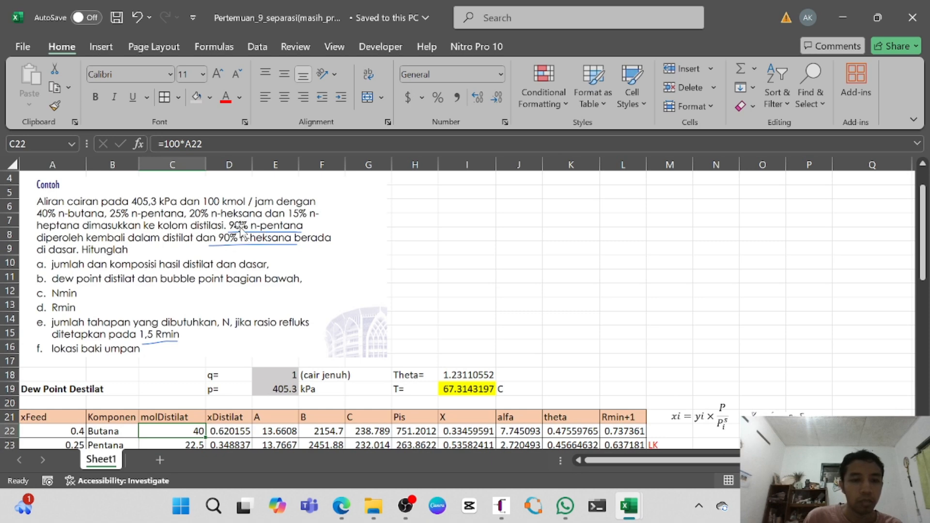
pyautogui.click(484, 226)
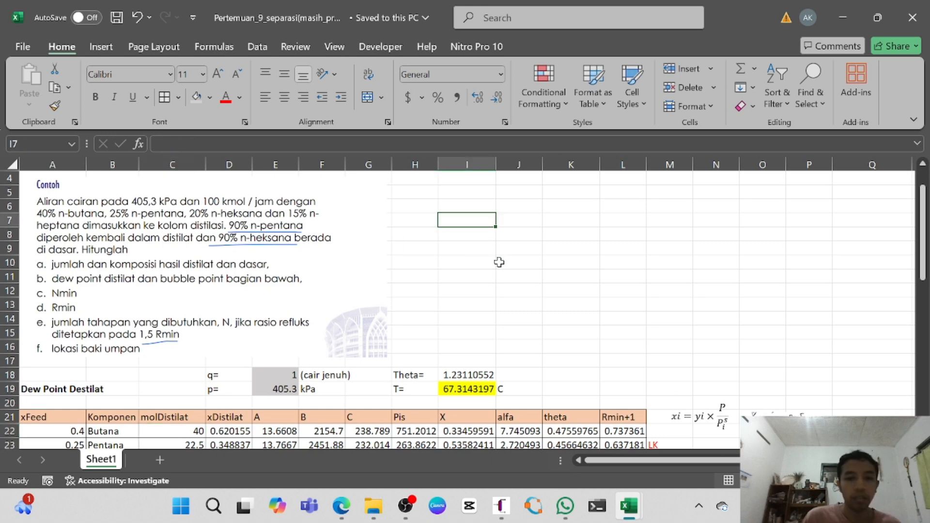
pyautogui.write('di distilat')
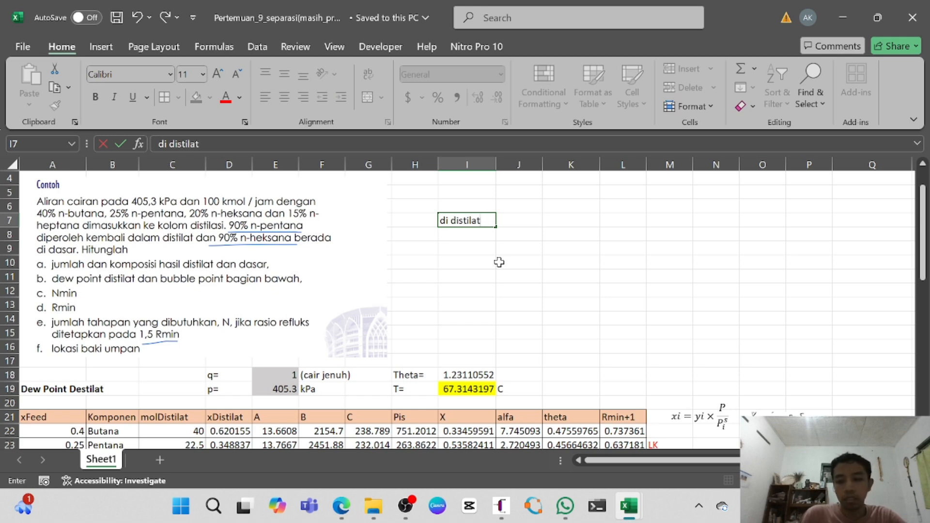
pyautogui.write('= ')
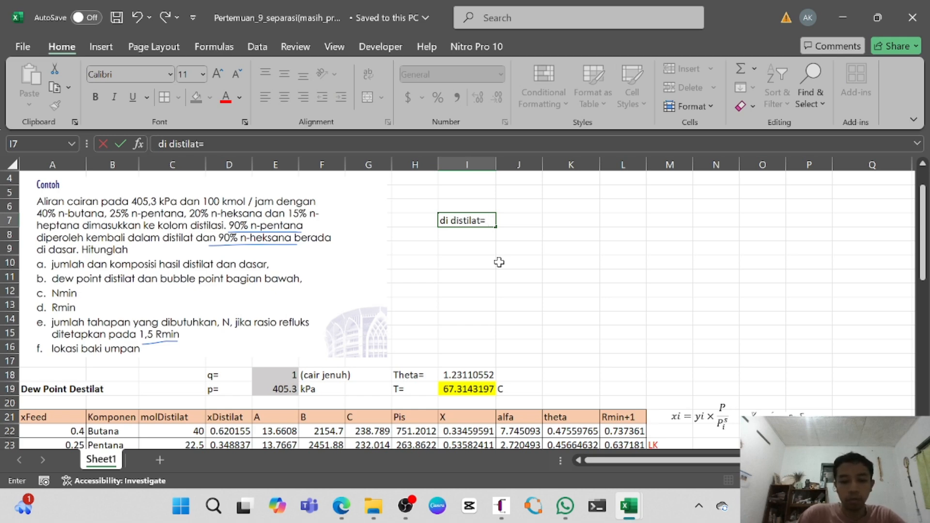
pyautogui.write('90%')
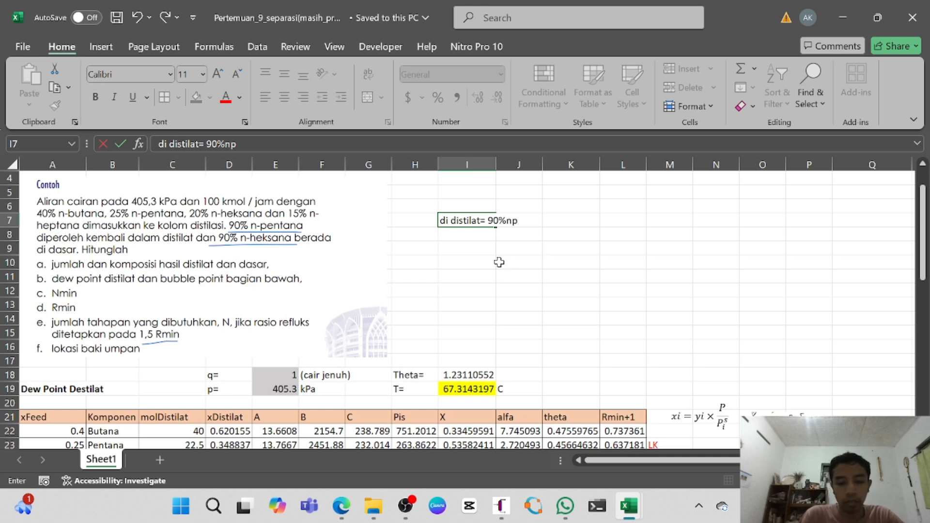
pyautogui.write('n-pen')
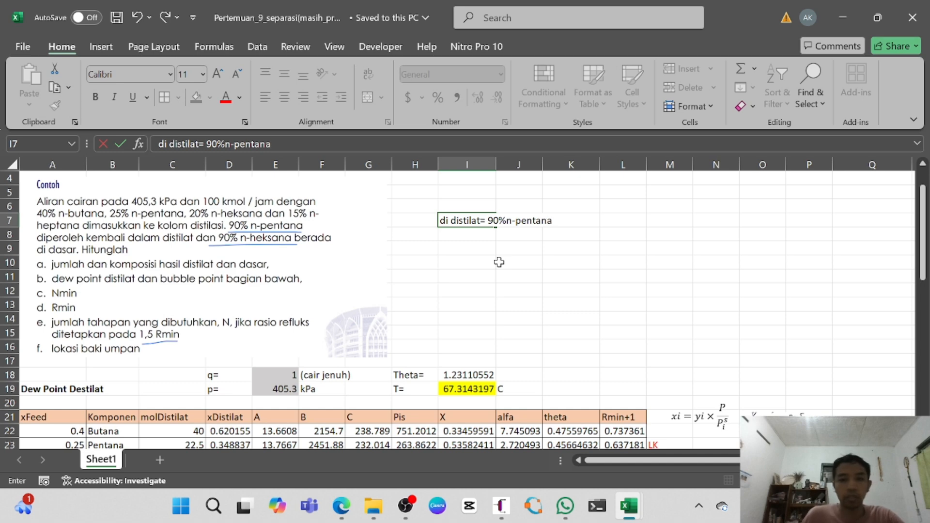
pyautogui.write('tana')
pyautogui.press('Return')
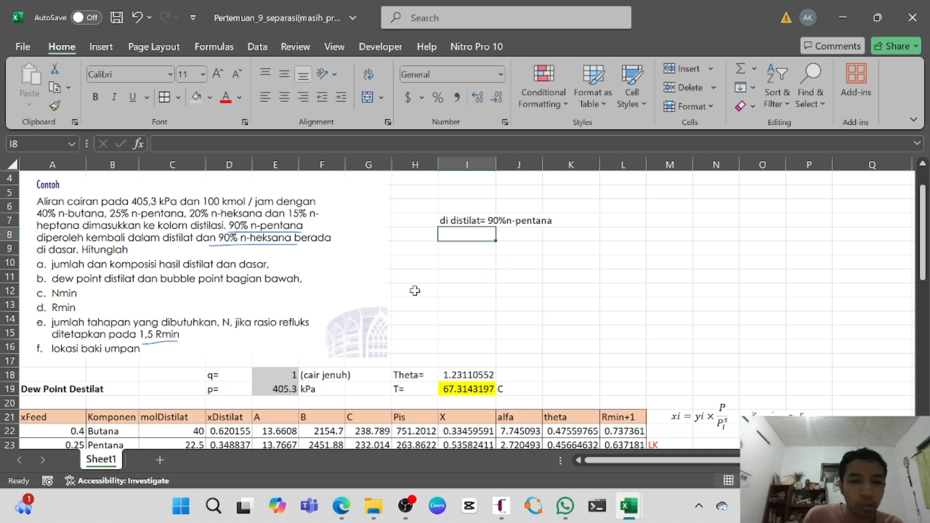
# - Examine the molDistilat formulas for Butana and Pentana against their feed fractions, and dismiss the chat notification
pyautogui.scroll(-2, 414, 290)
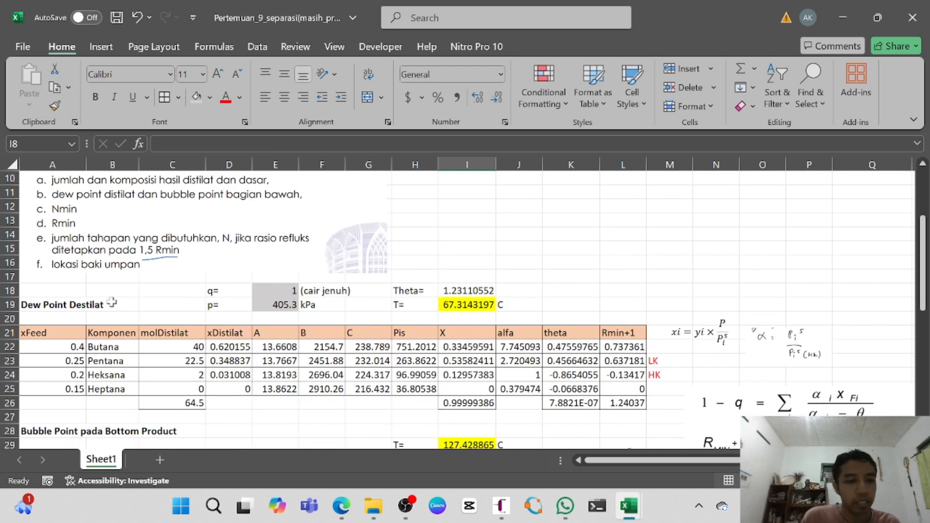
pyautogui.click(112, 305)
pyautogui.click(196, 350)
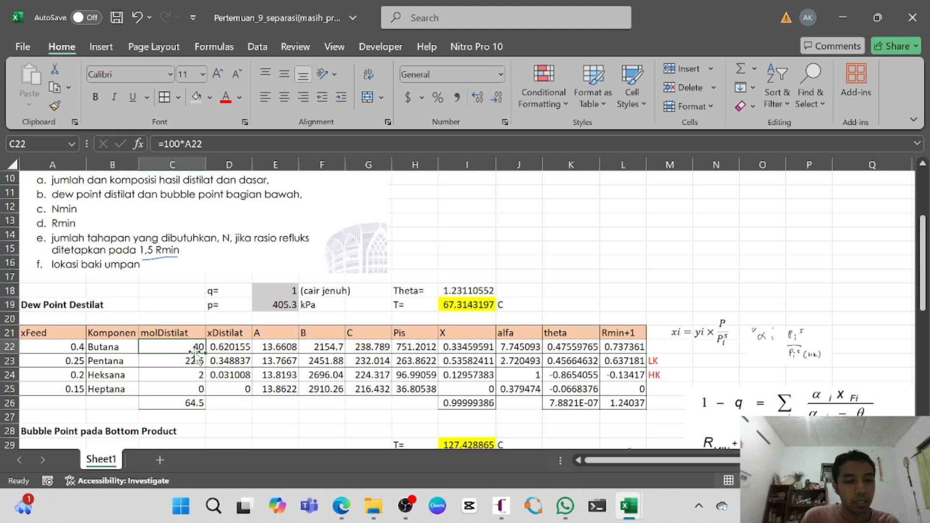
pyautogui.click(148, 364)
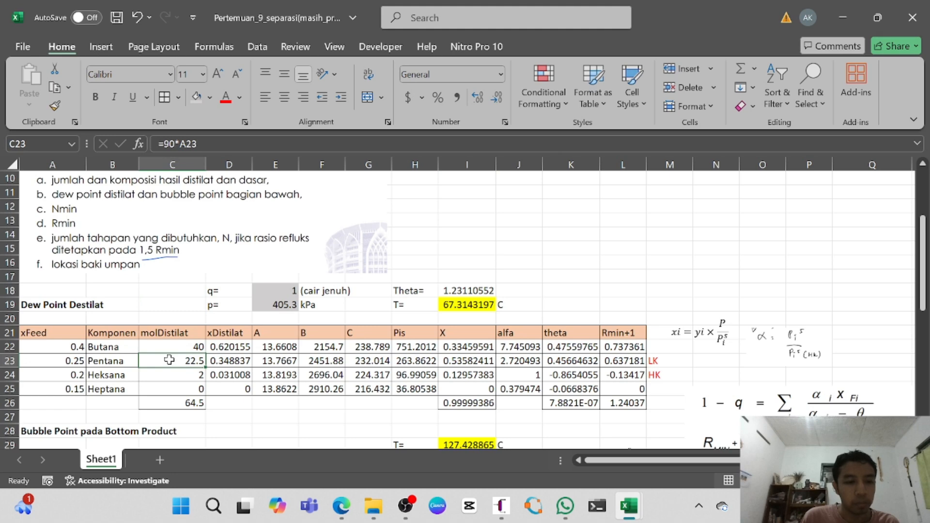
pyautogui.click(159, 350)
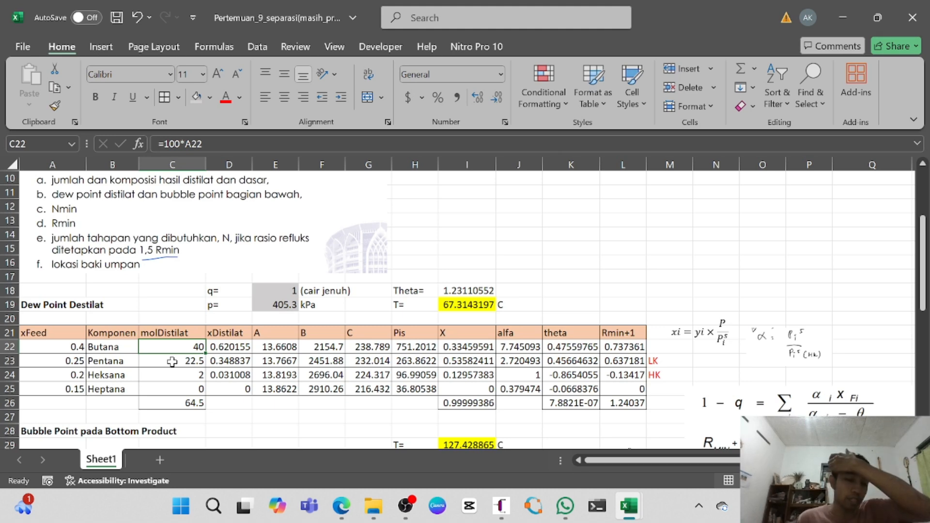
pyautogui.click(62, 347)
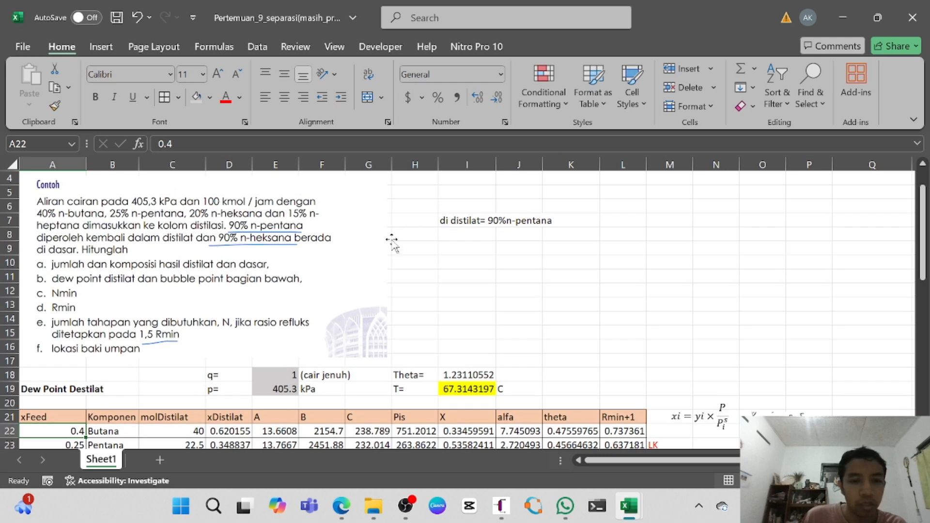
pyautogui.scroll(-2, 375, 298)
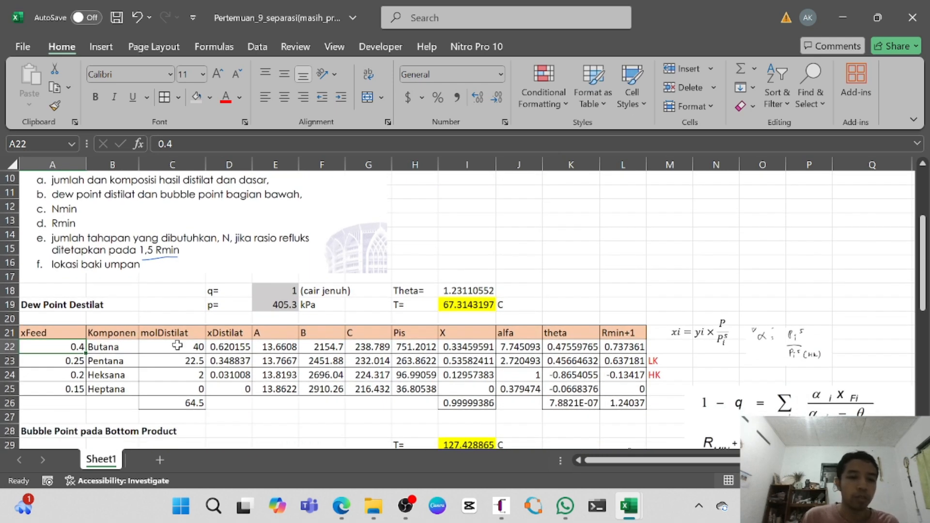
pyautogui.click(177, 345)
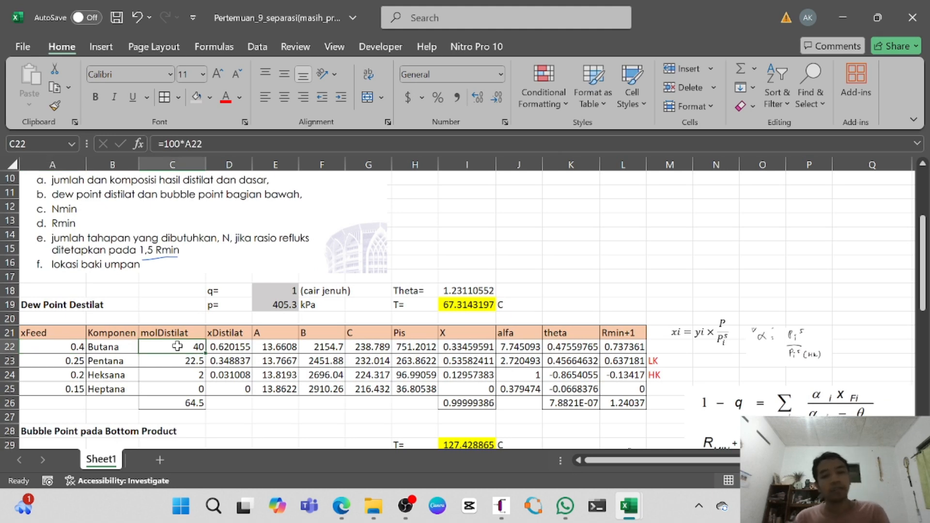
pyautogui.click(177, 365)
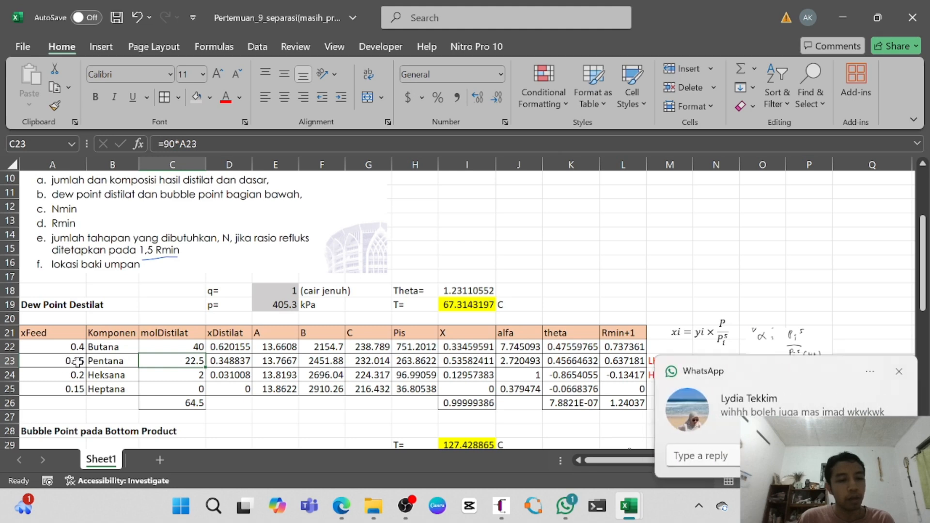
pyautogui.click(897, 372)
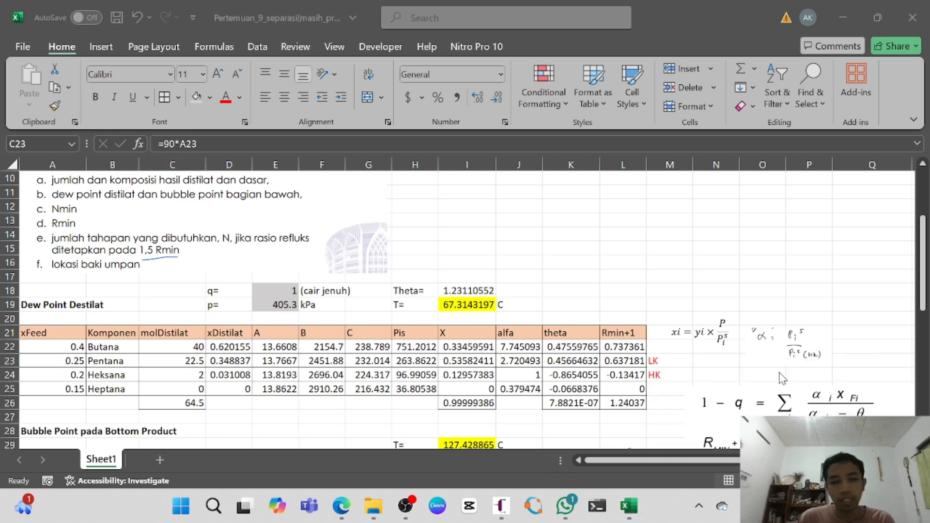
# - Compare the molDistilat formulas for Pentana and Heksana with the recoveries in the problem statement, and dismiss the chat notification
pyautogui.click(69, 360)
pyautogui.scroll(3, 345, 262)
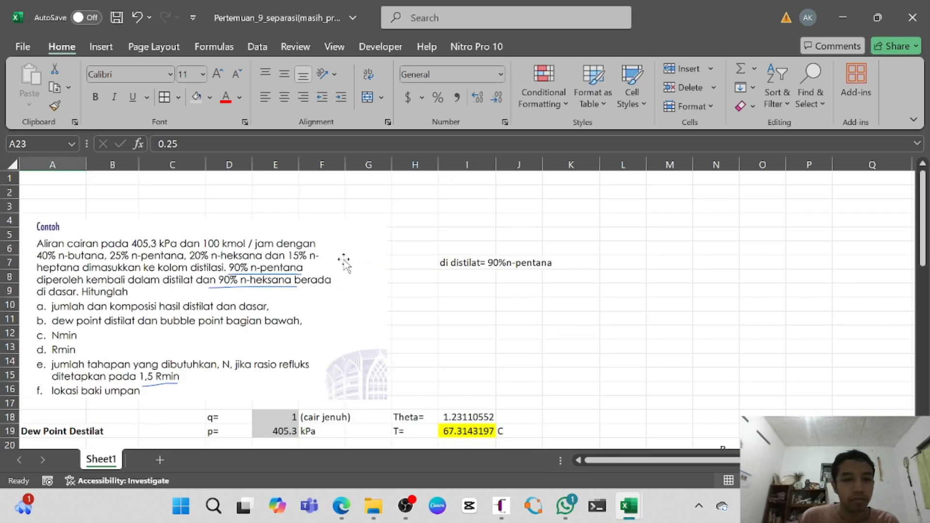
pyautogui.scroll(-3, 220, 273)
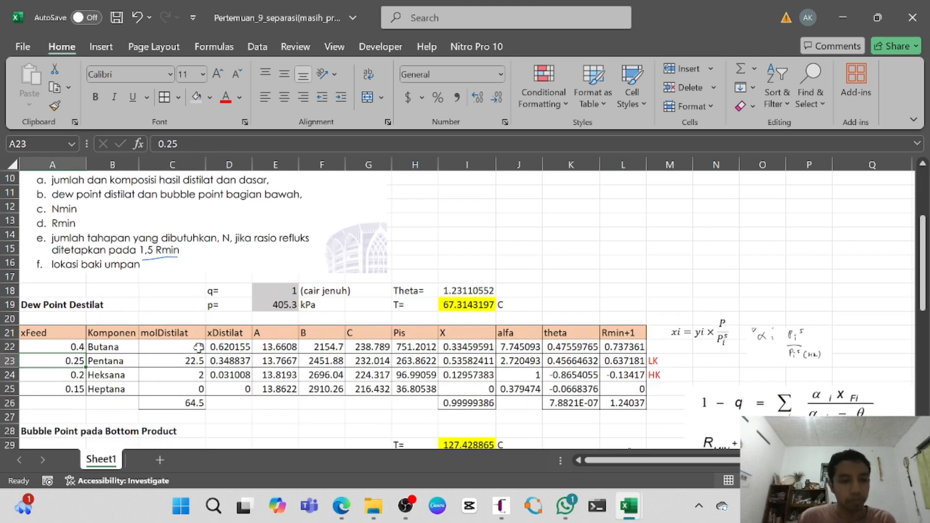
pyautogui.click(195, 361)
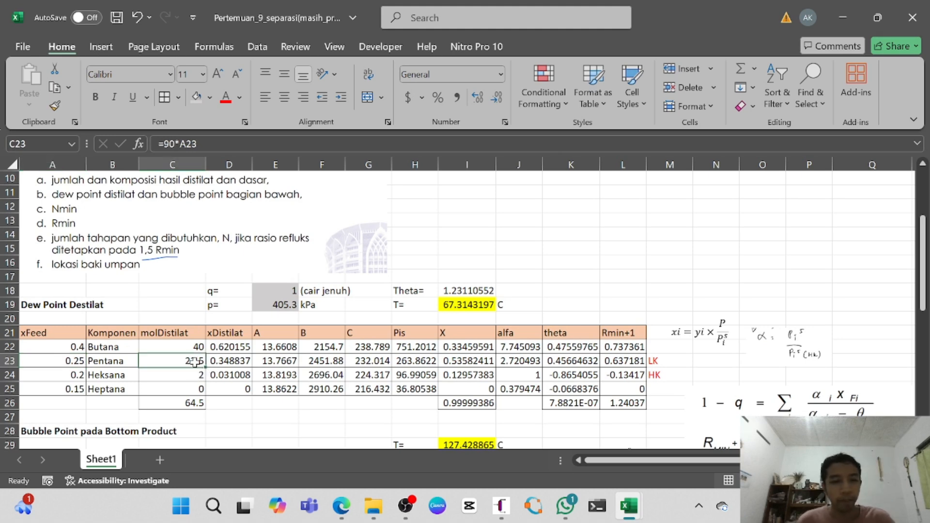
pyautogui.click(182, 376)
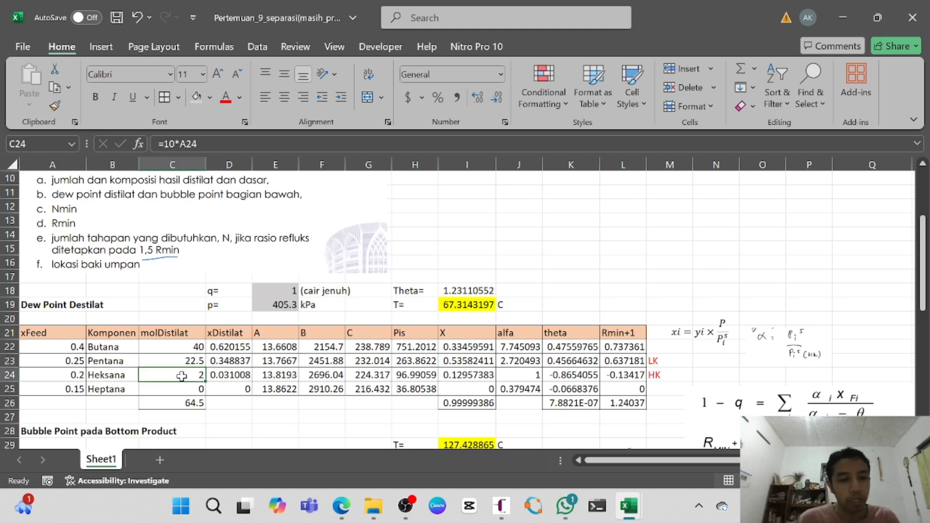
pyautogui.scroll(2, 429, 254)
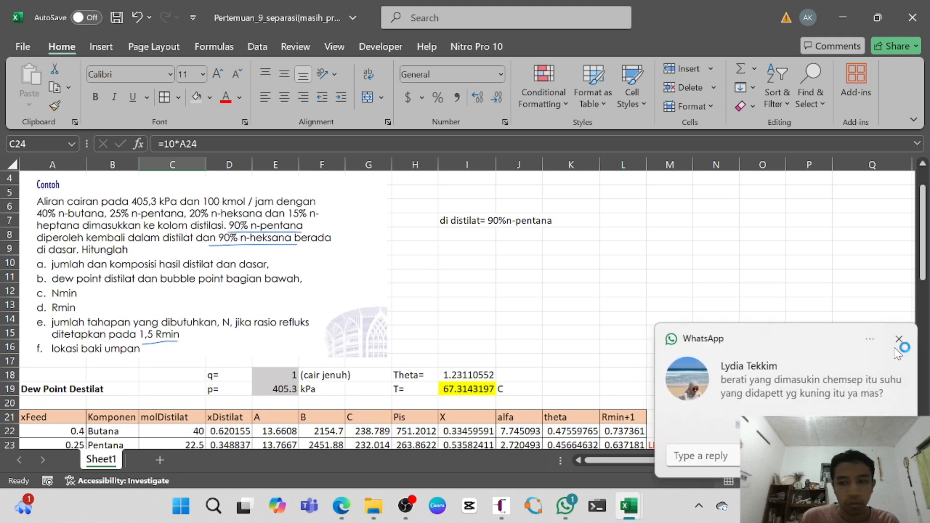
pyautogui.click(899, 339)
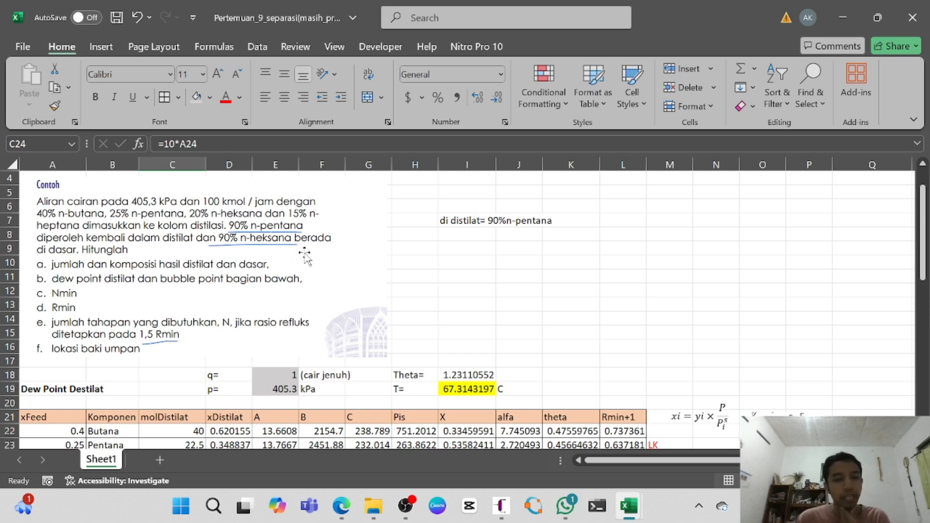
pyautogui.scroll(-1, 200, 256)
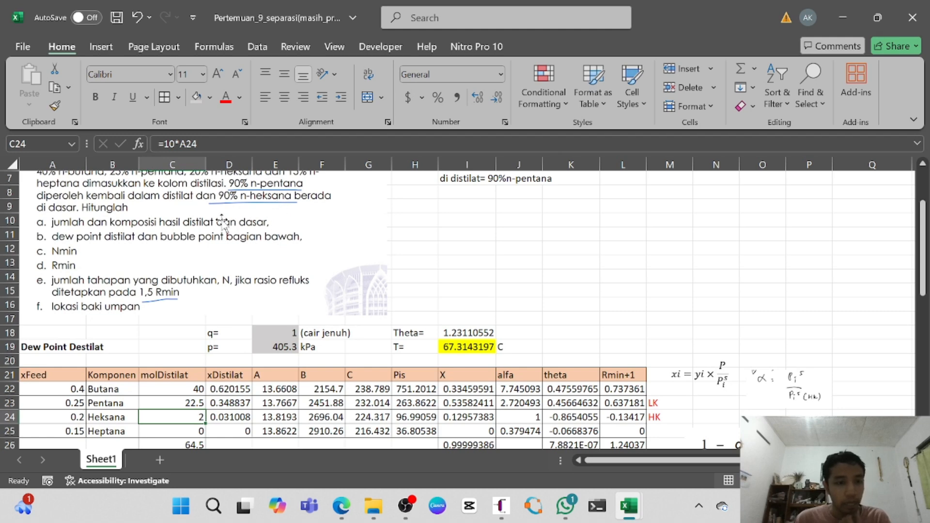
pyautogui.scroll(-1, 155, 229)
pyautogui.scroll(1, 187, 228)
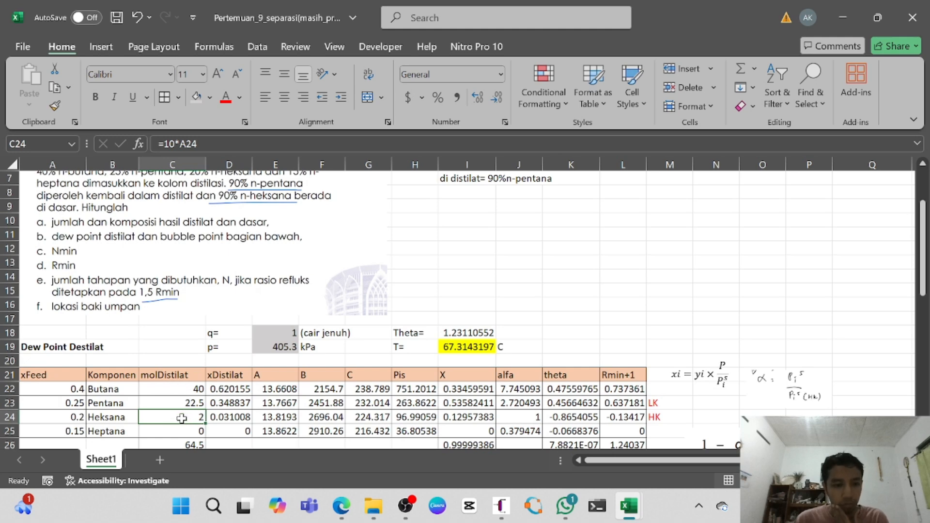
pyautogui.scroll(-1, 190, 417)
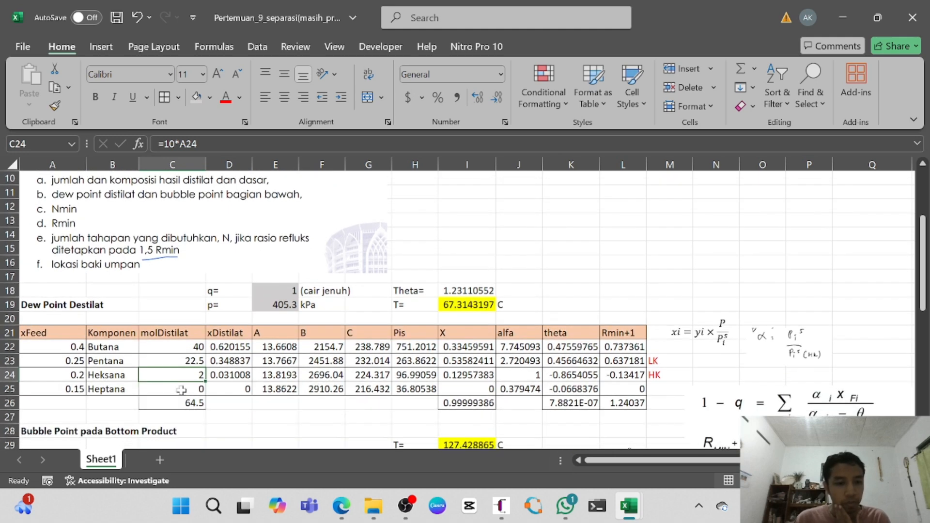
# - Check Heksana's feed fraction against its molDistilat formula, and examine the Heptana distillate formula alongside the problem statement
pyautogui.click(78, 374)
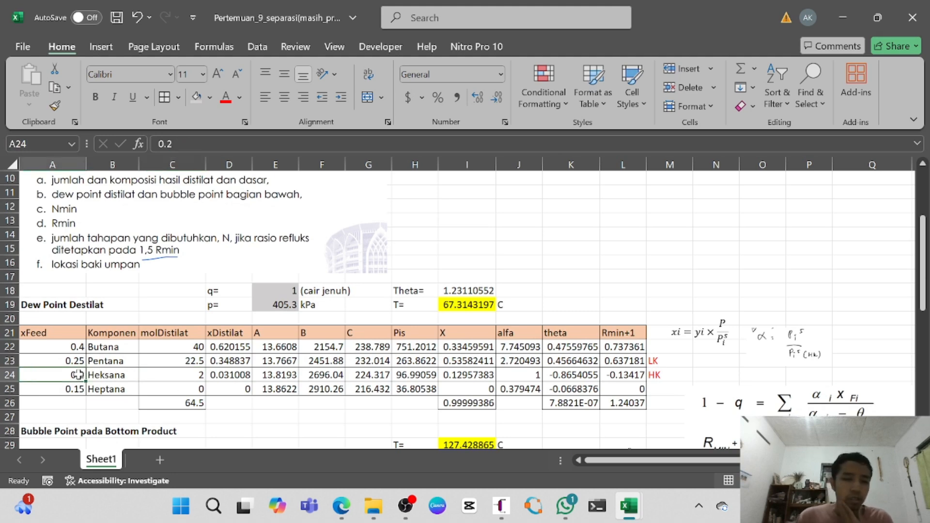
pyautogui.click(195, 374)
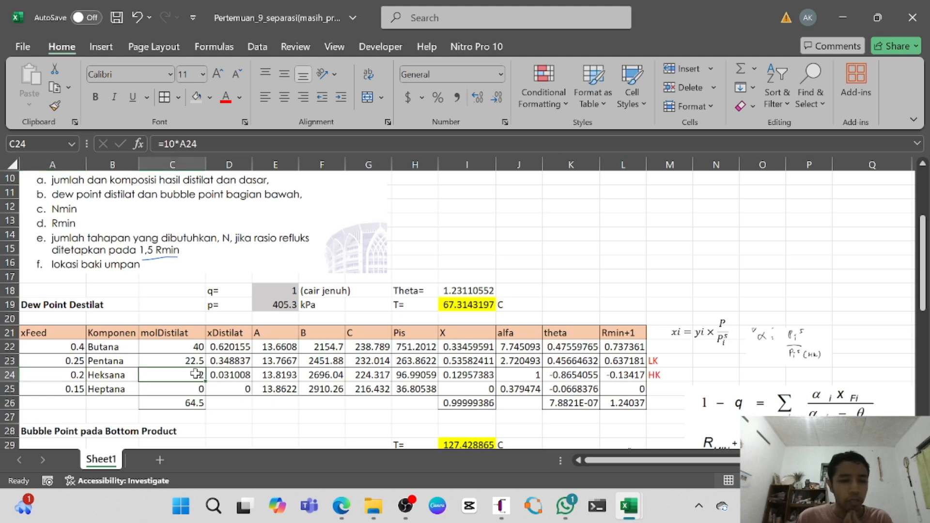
pyautogui.click(186, 389)
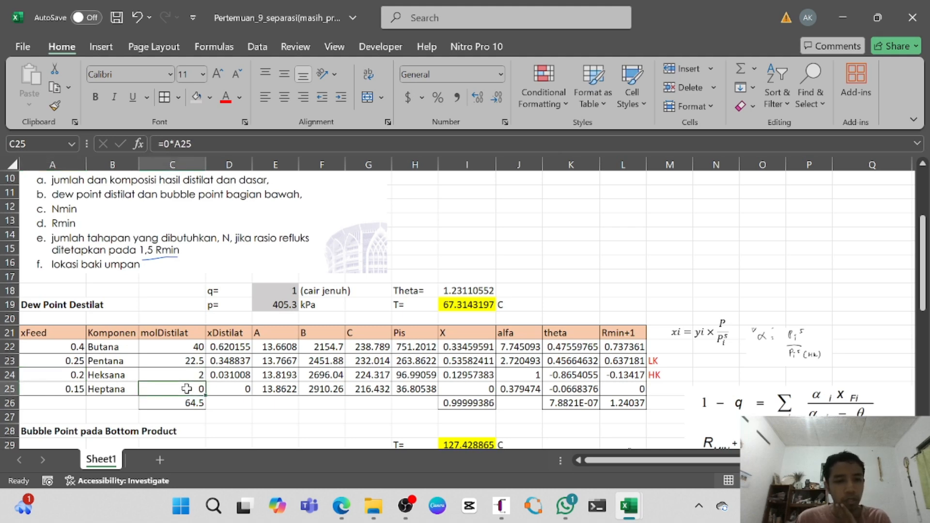
pyautogui.scroll(2, 308, 295)
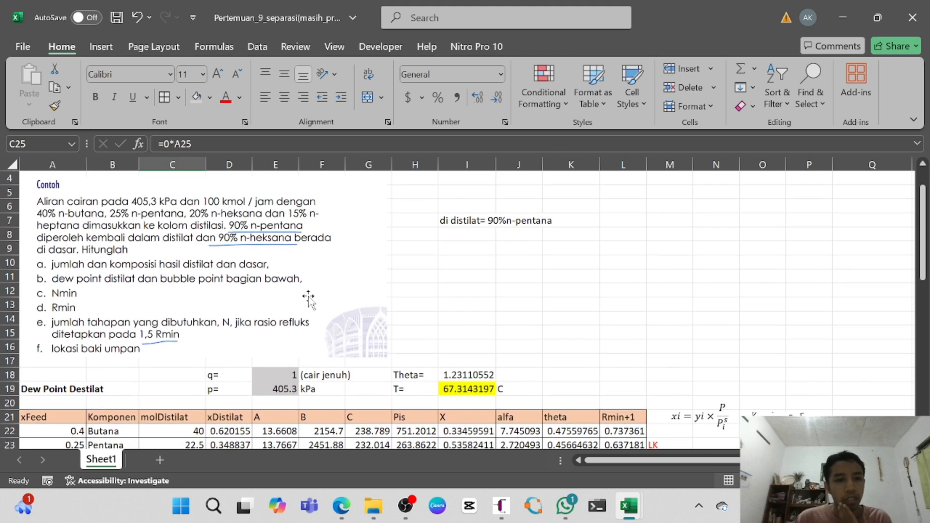
pyautogui.scroll(-2, 308, 301)
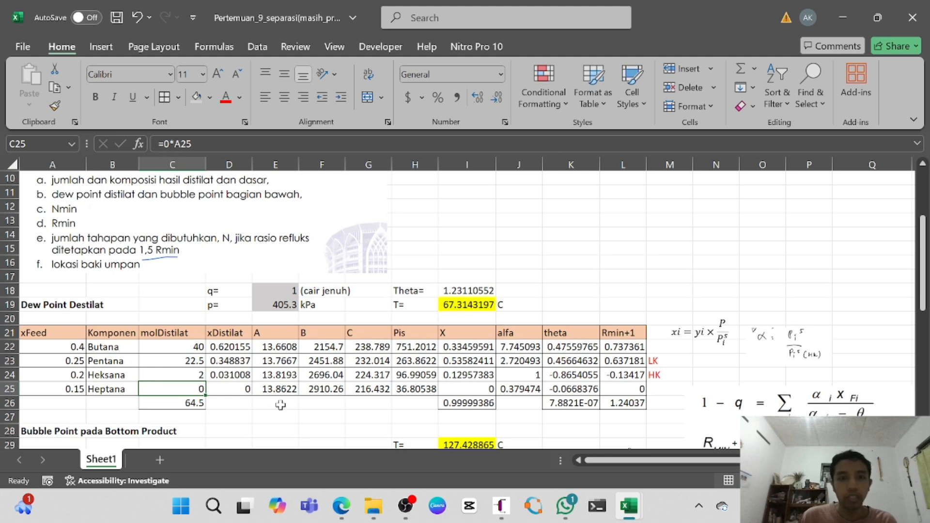
# - Switch to 7 Distilasi.pdf in Edge and add the text note "distilat" beside the Top heading of the key-component table on page 37
pyautogui.moveTo(346, 496)
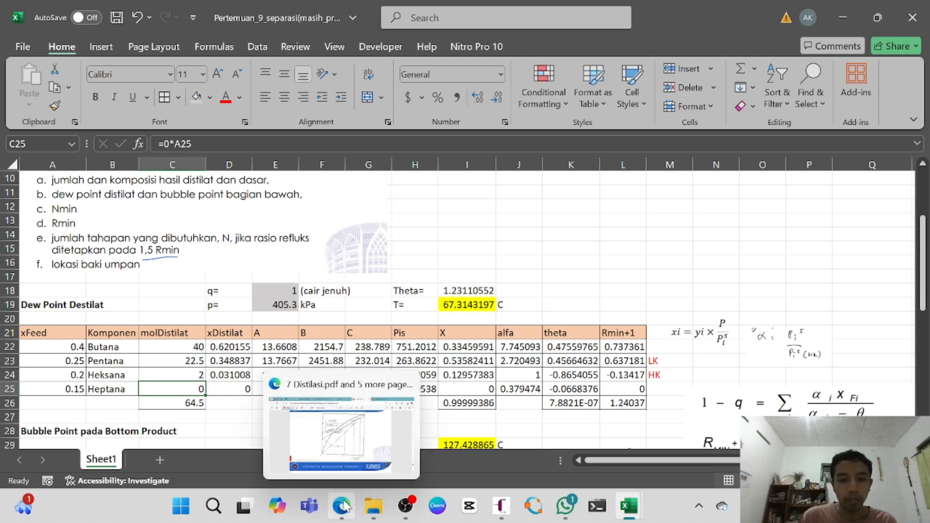
pyautogui.click(344, 443)
pyautogui.scroll(15, 695, 266)
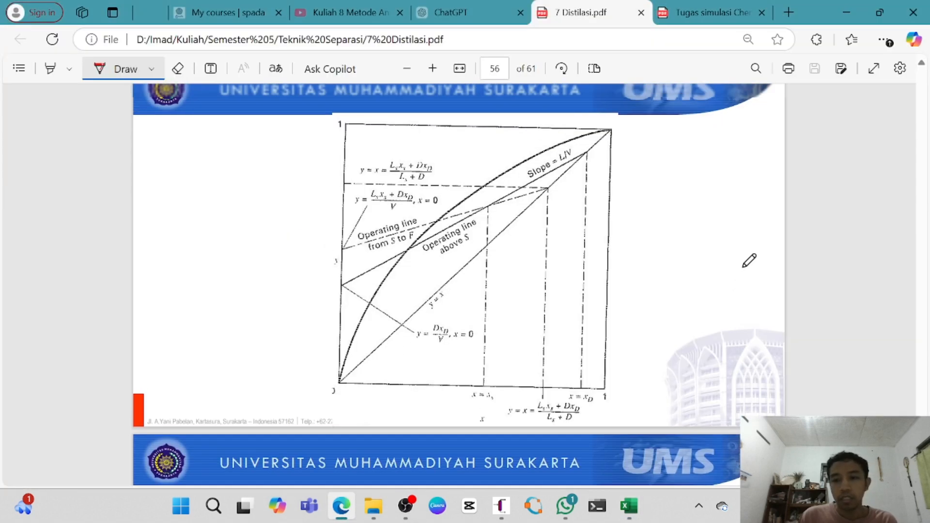
pyautogui.scroll(20, 749, 260)
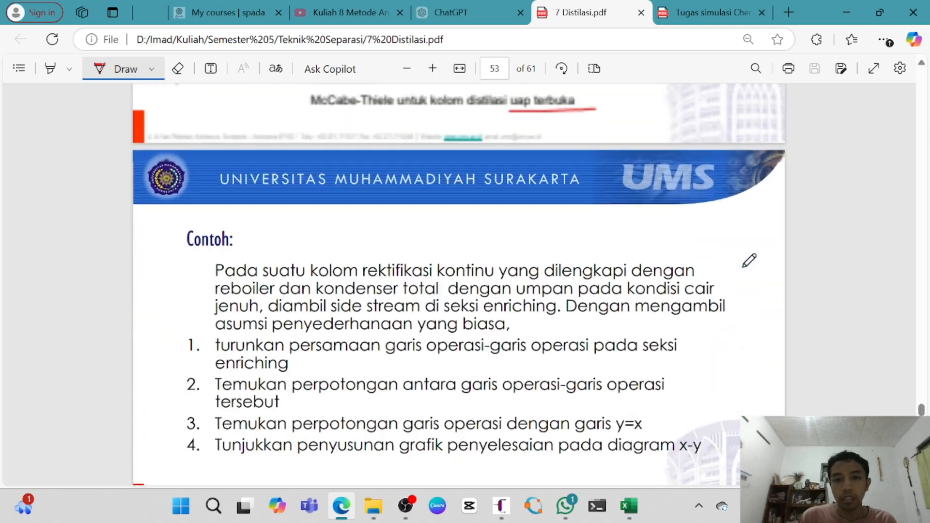
pyautogui.scroll(20, 748, 261)
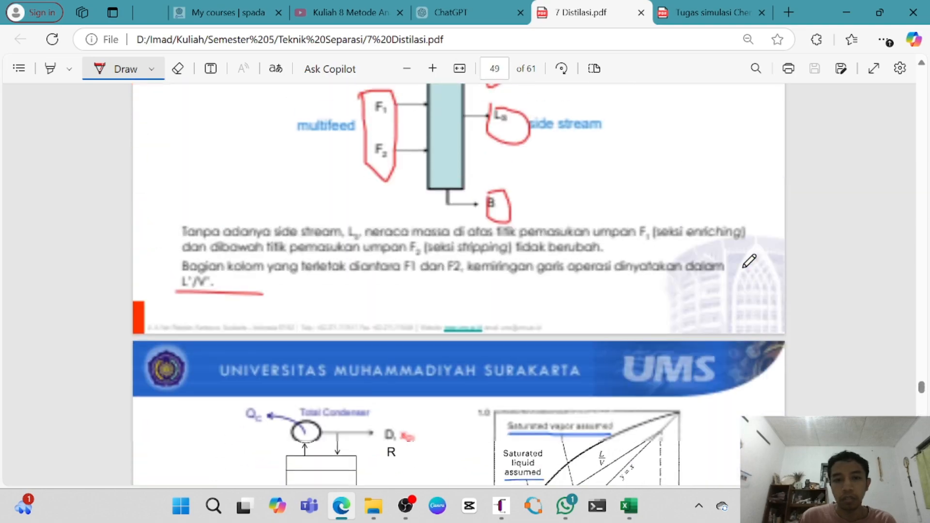
pyautogui.scroll(20, 749, 261)
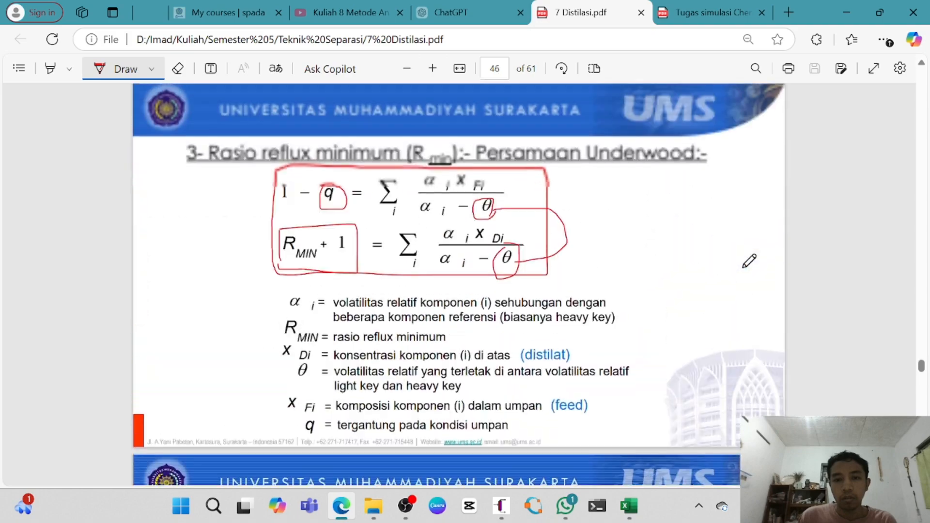
pyautogui.scroll(20, 749, 261)
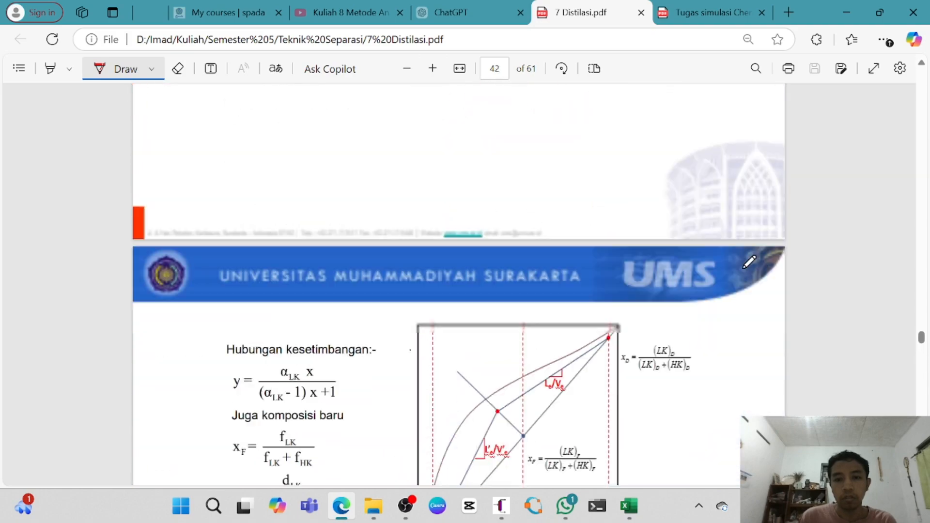
pyautogui.scroll(20, 748, 261)
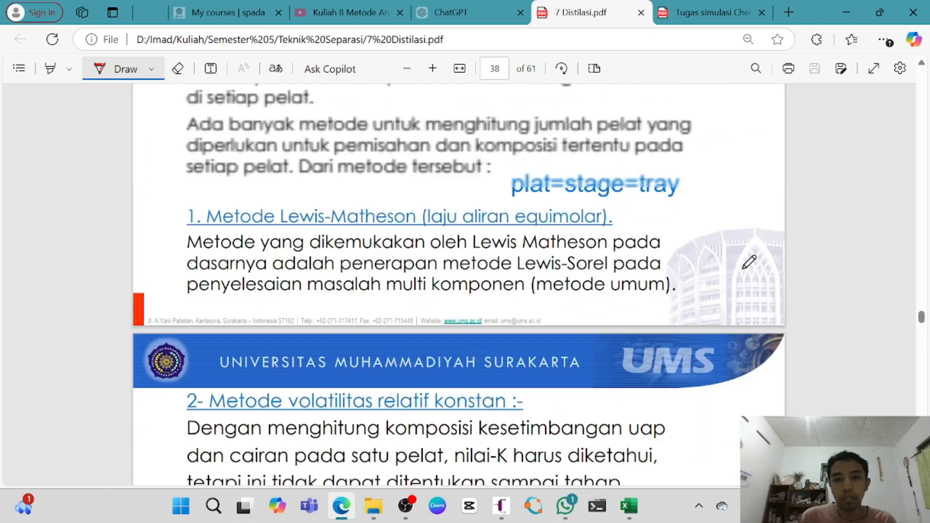
pyautogui.scroll(-1, 749, 262)
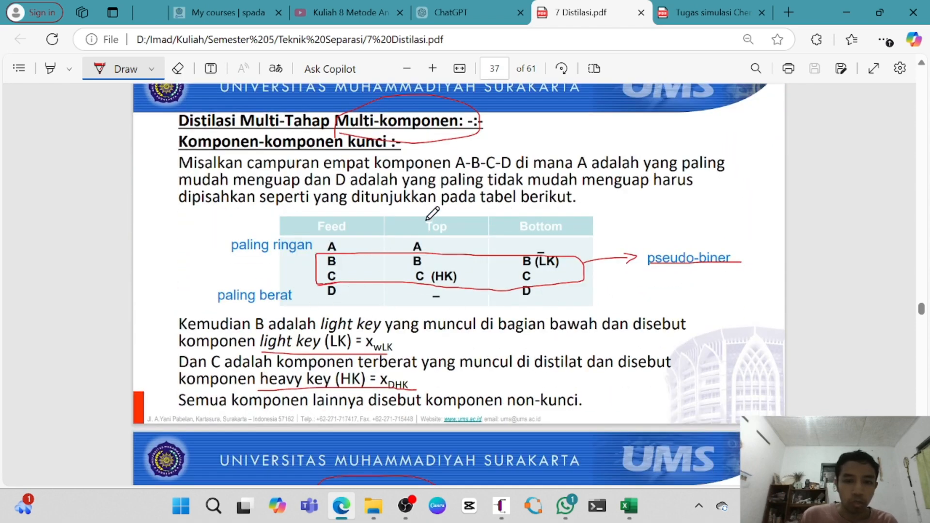
pyautogui.click(211, 69)
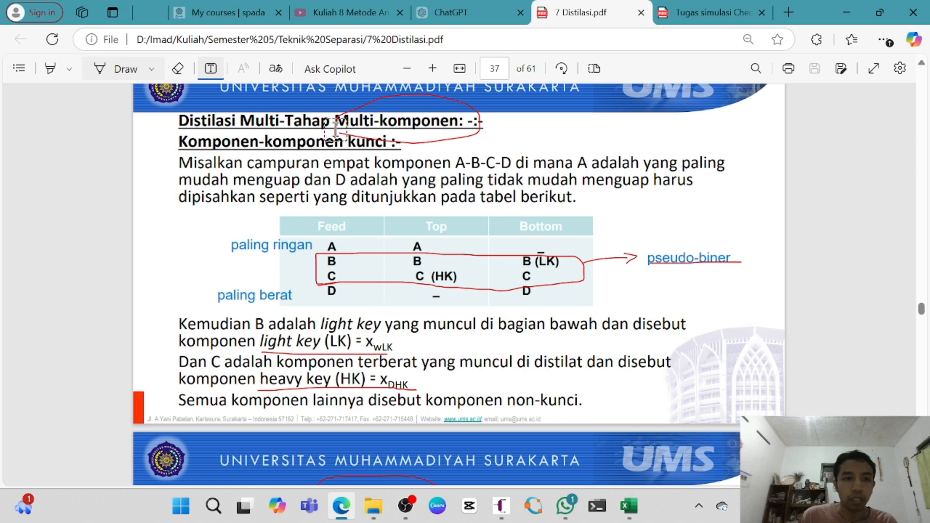
pyautogui.click(452, 216)
pyautogui.write('distilat')
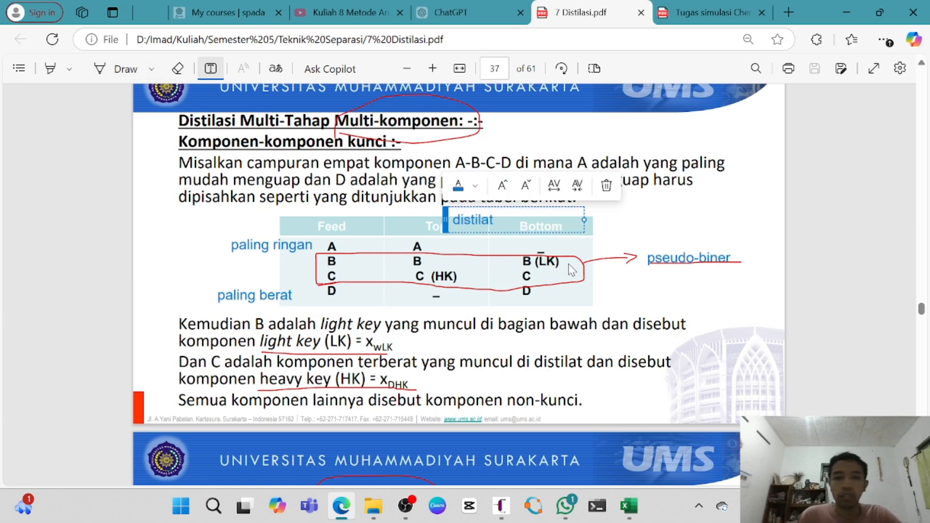
pyautogui.click(622, 218)
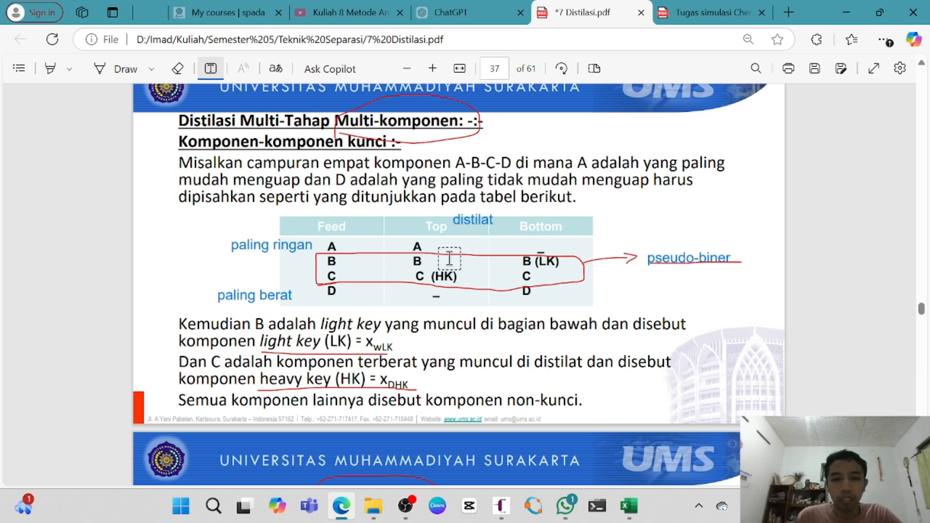
# - Draw a red loop around the dash for component D in the Top column, and save the PDF
pyautogui.click(115, 72)
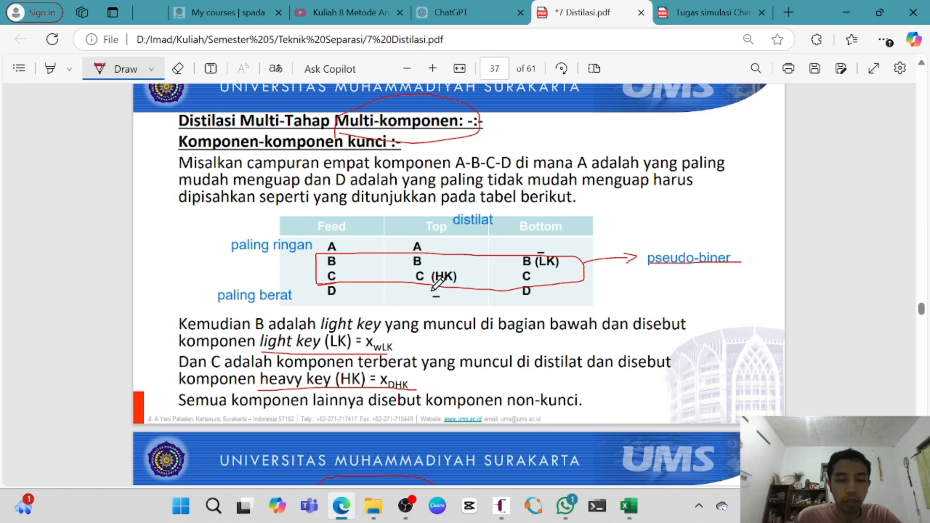
pyautogui.moveTo(431, 290)
pyautogui.mouseDown()
pyautogui.moveTo(408, 296)
pyautogui.moveTo(457, 300)
pyautogui.moveTo(430, 289)
pyautogui.mouseUp()
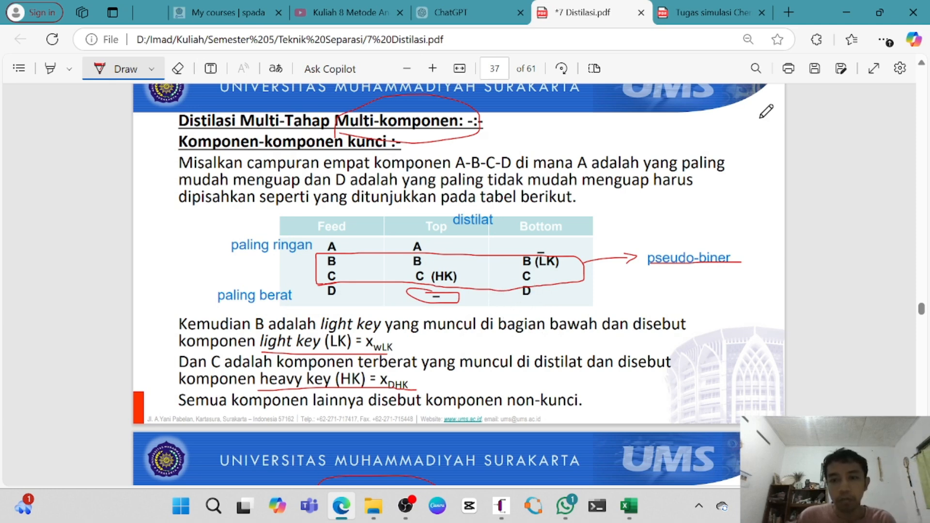
pyautogui.click(812, 72)
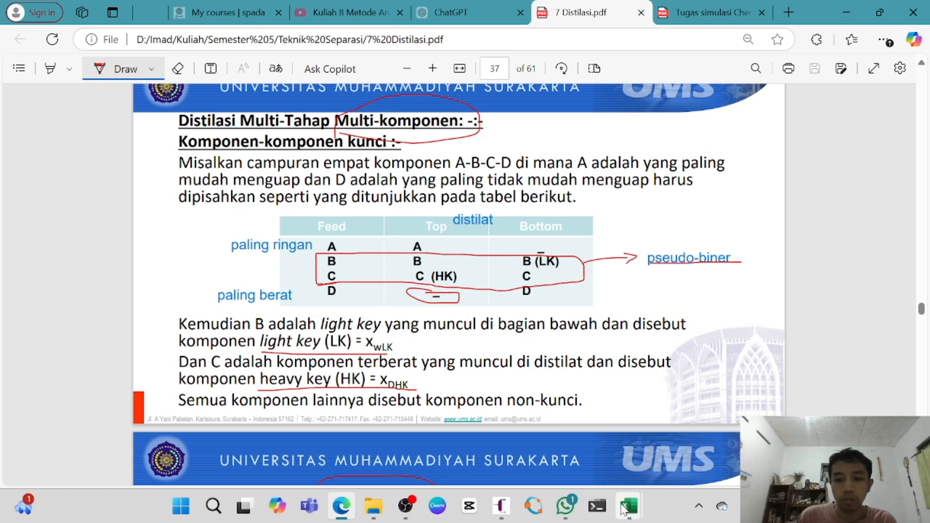
# - Switch to the Excel workbook and examine the xDistilat formulas for Butana and Pentana against the molDistilat values and their total
pyautogui.moveTo(629, 505)
pyautogui.click(496, 433)
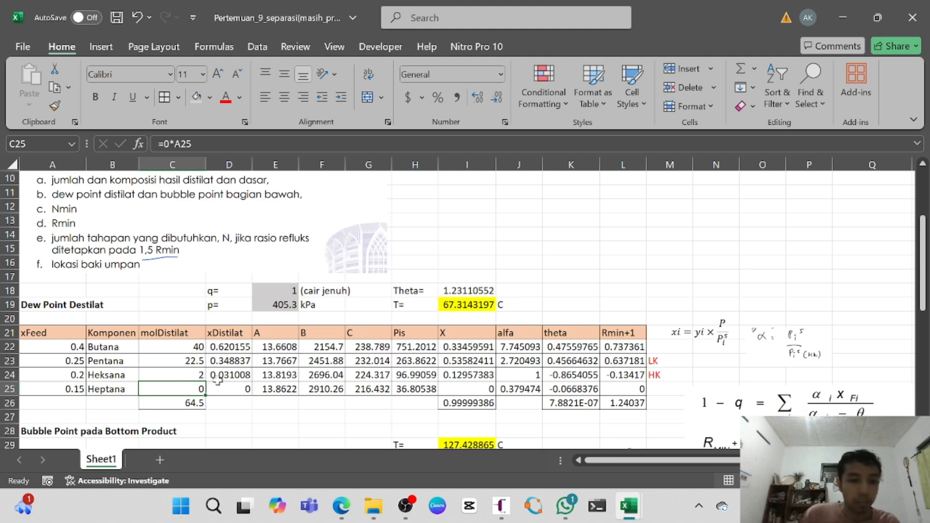
pyautogui.click(236, 347)
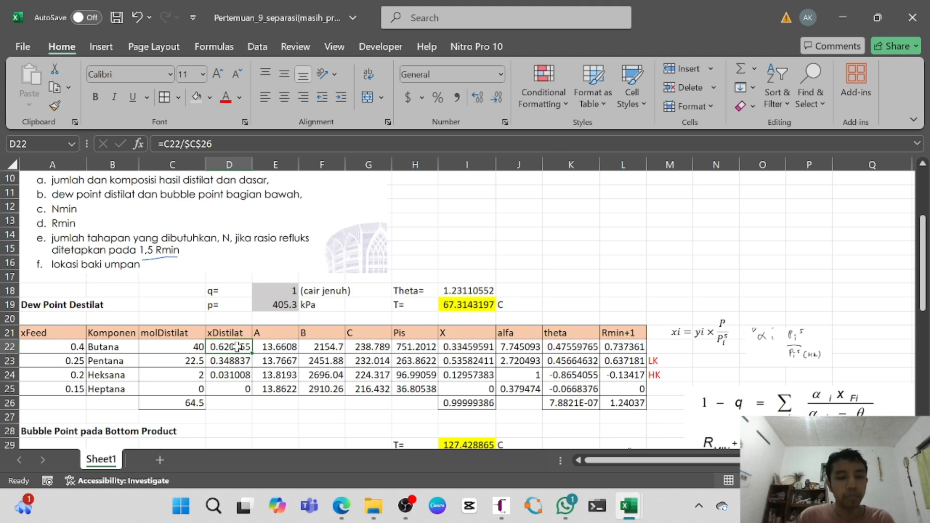
pyautogui.click(232, 334)
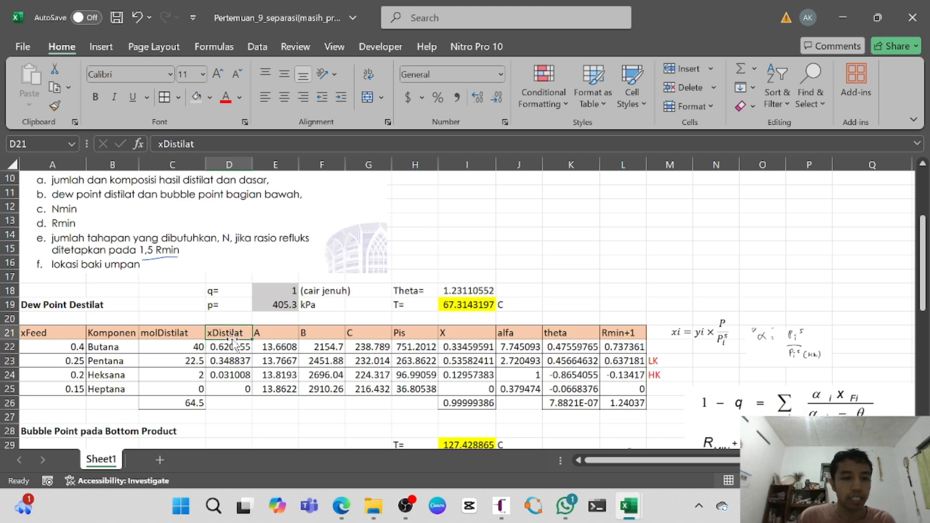
pyautogui.click(238, 342)
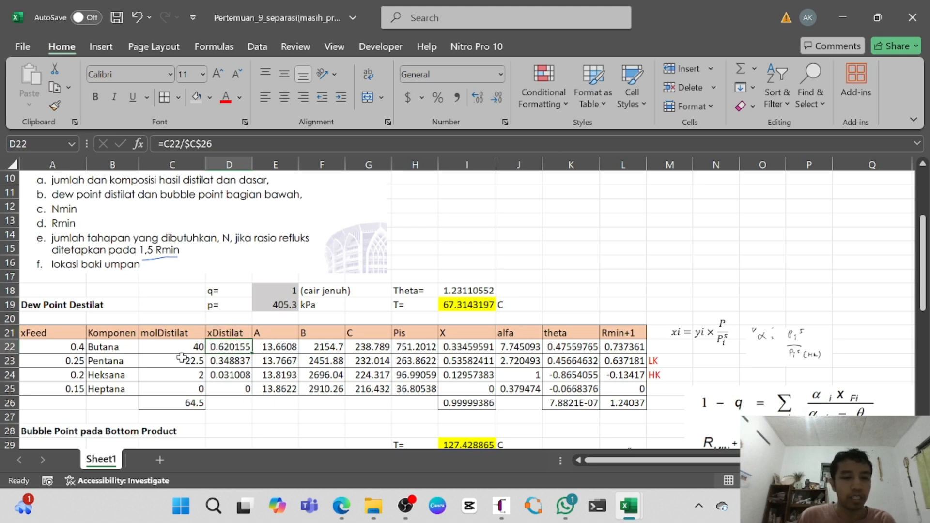
pyautogui.doubleClick(225, 345)
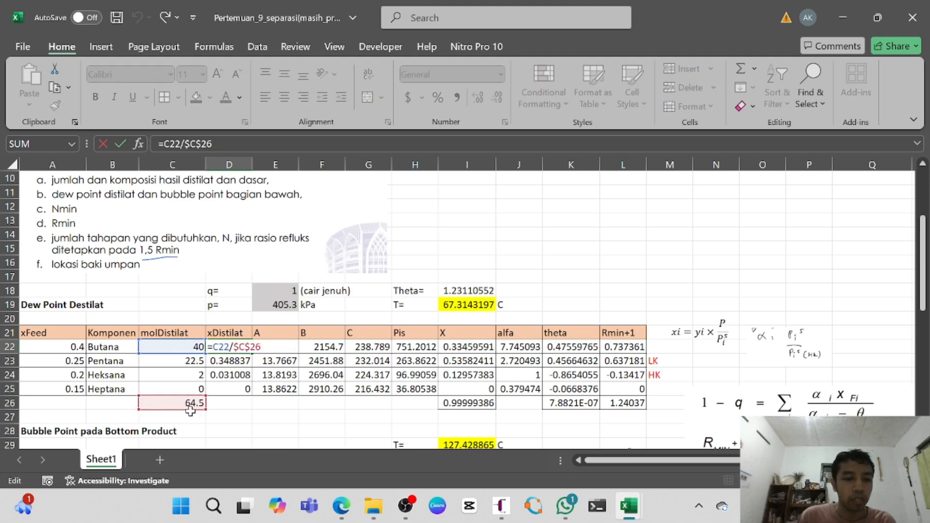
pyautogui.press('Return')
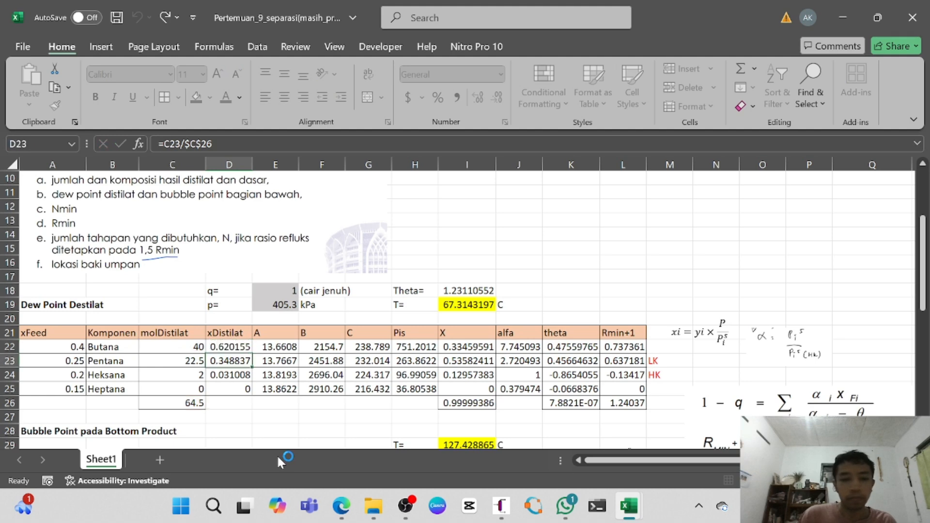
pyautogui.doubleClick(245, 360)
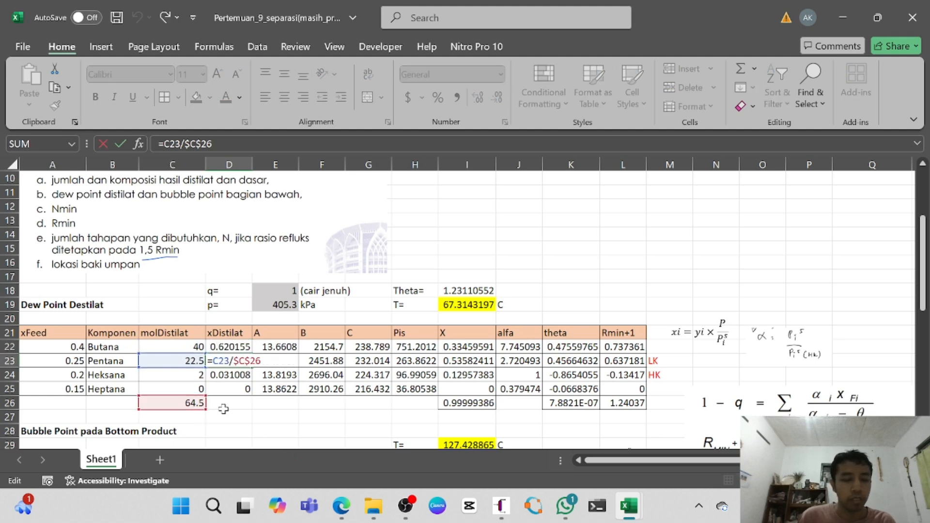
pyautogui.press('Return')
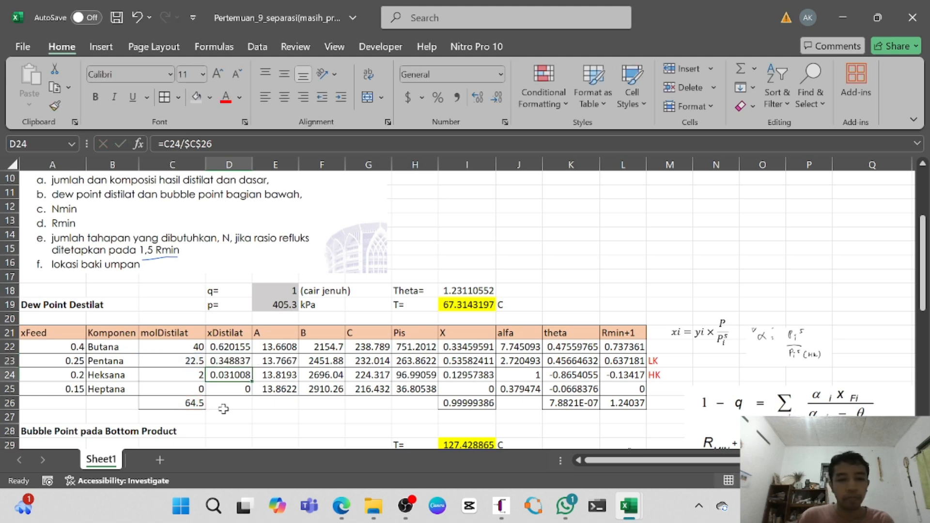
pyautogui.click(181, 362)
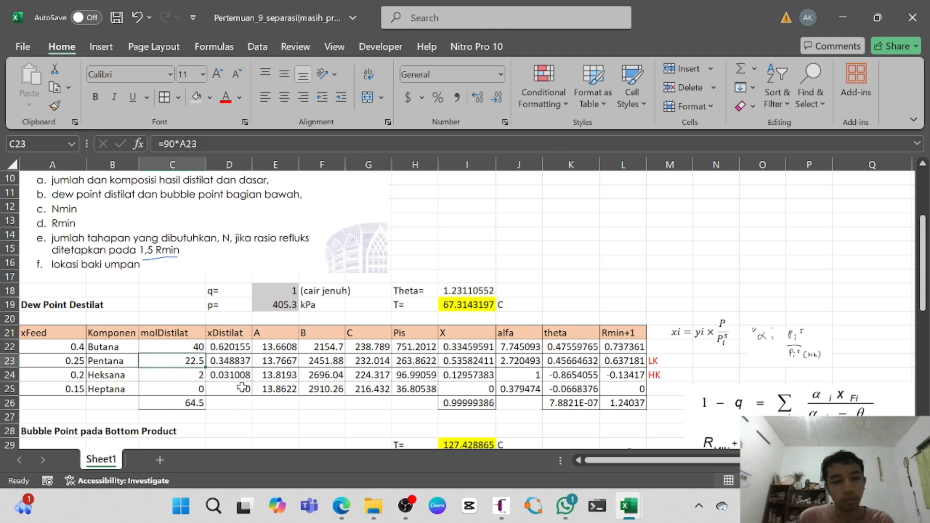
# - Review the A, B and C constant columns and inspect Butana's Pis formula in the Dew Point Destilat table
pyautogui.click(283, 333)
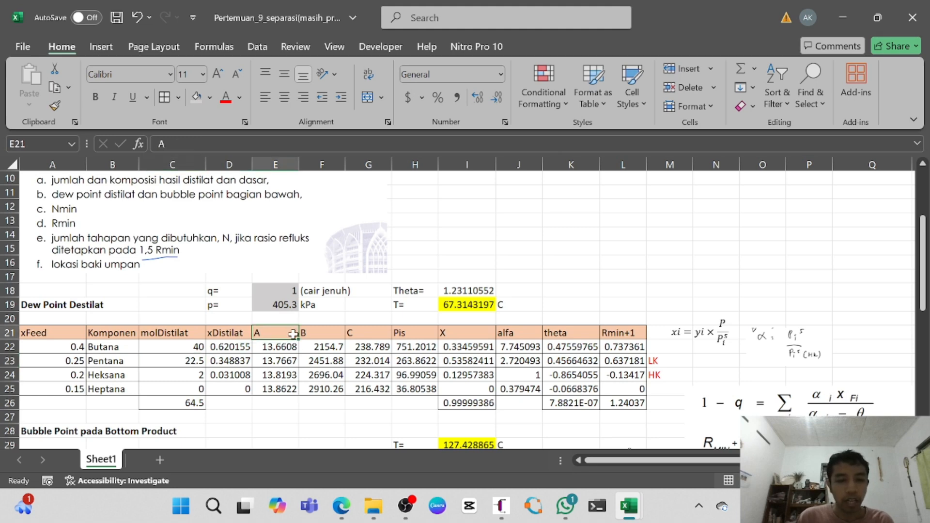
pyautogui.click(320, 334)
pyautogui.click(359, 334)
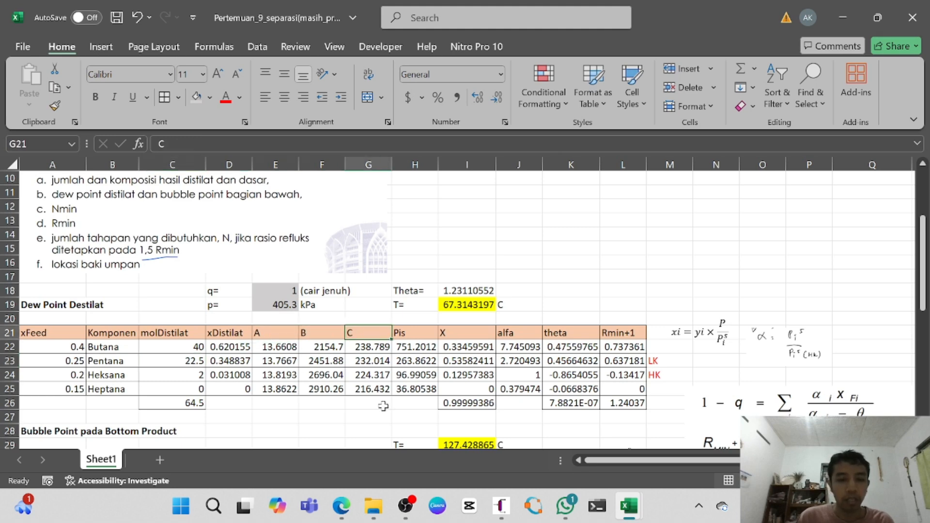
pyautogui.click(412, 348)
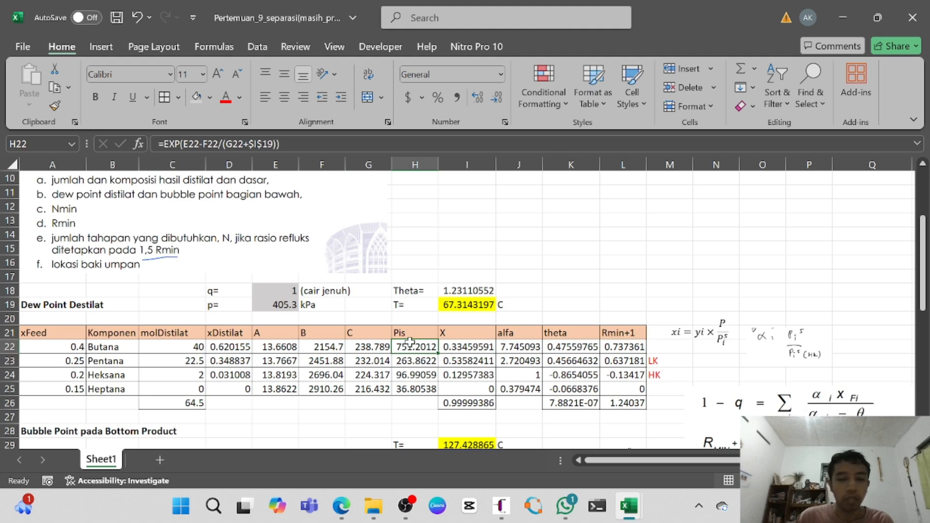
# - Compare Butana's X formula in the dew point table with the xi = yi × P/Pis equation beside it
pyautogui.click(471, 348)
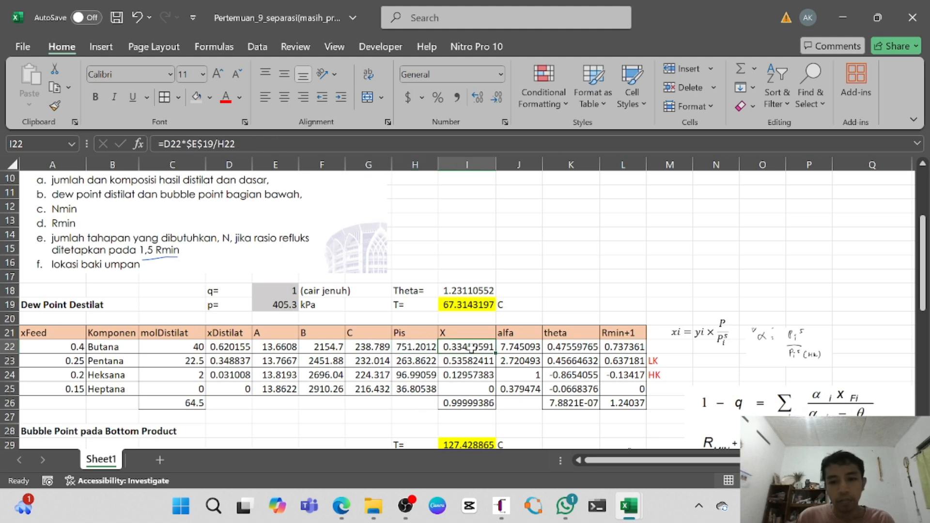
pyautogui.click(678, 334)
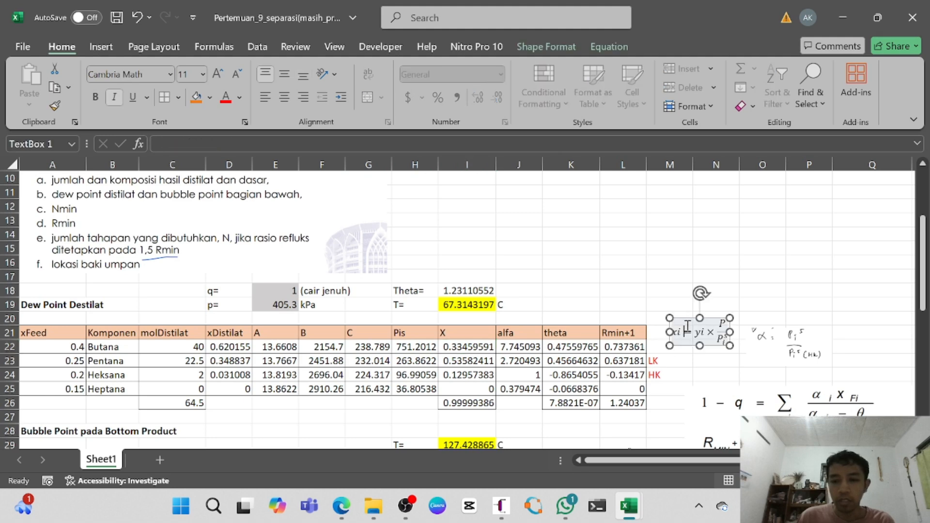
pyautogui.click(689, 347)
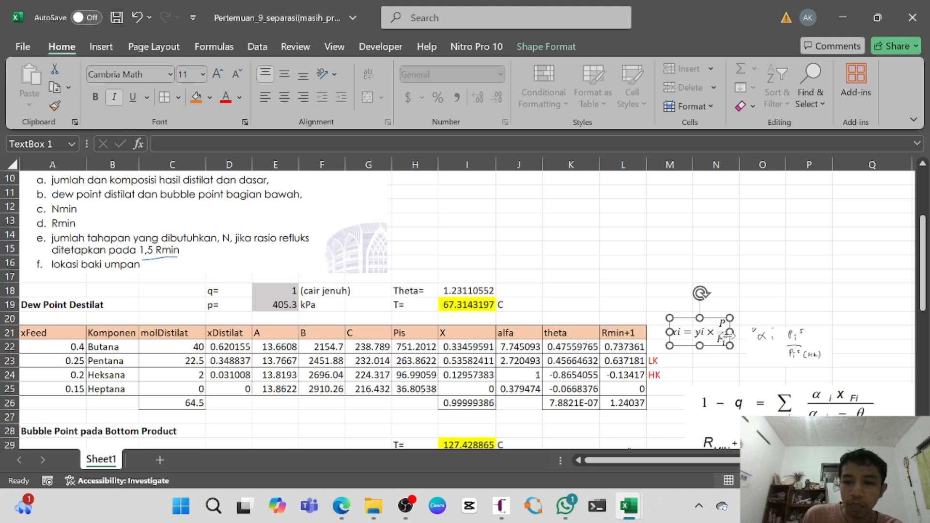
pyautogui.doubleClick(465, 347)
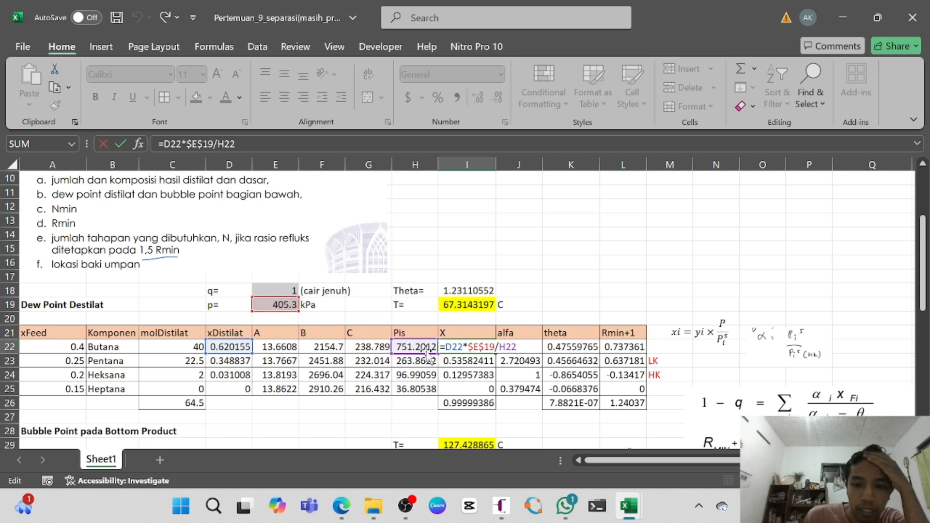
pyautogui.press('Return')
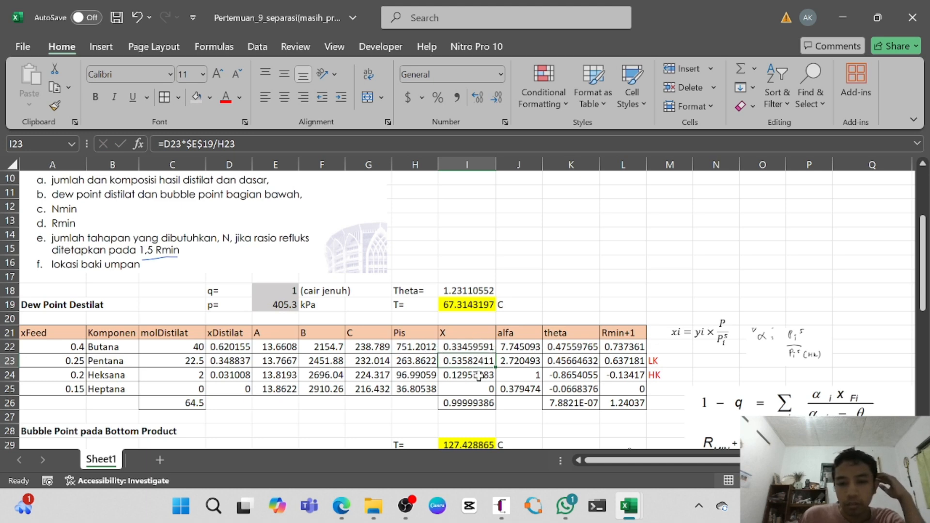
# - Trace how the distillate temperature T feeds Butana's Pis and X formulas and the sum of the X column
pyautogui.click(477, 405)
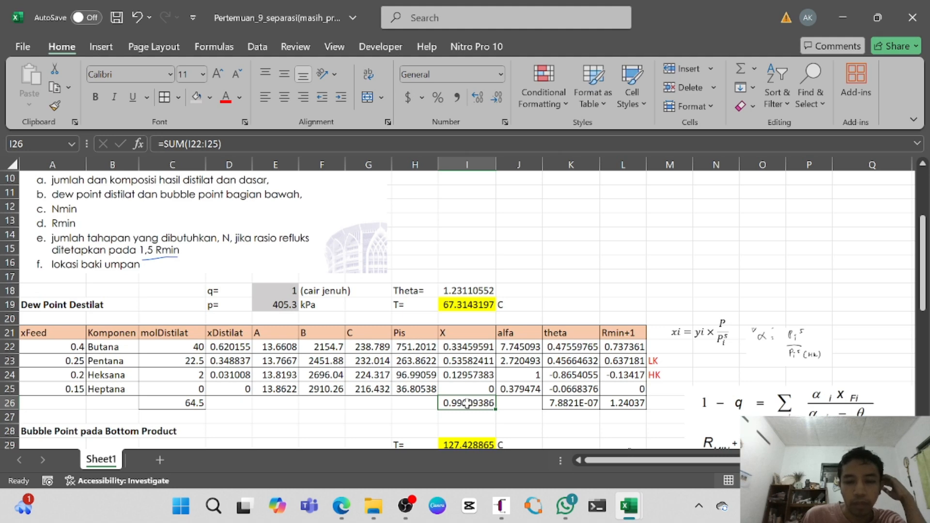
pyautogui.click(461, 306)
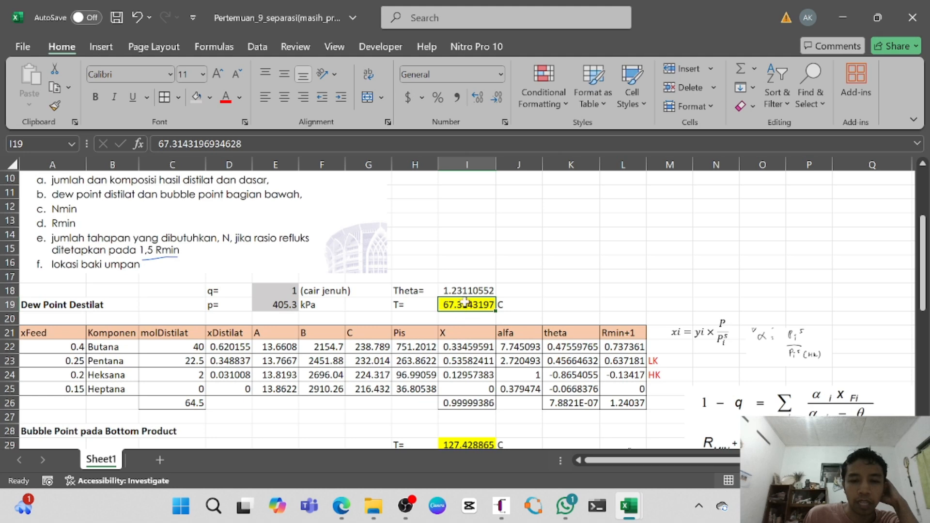
pyautogui.click(409, 350)
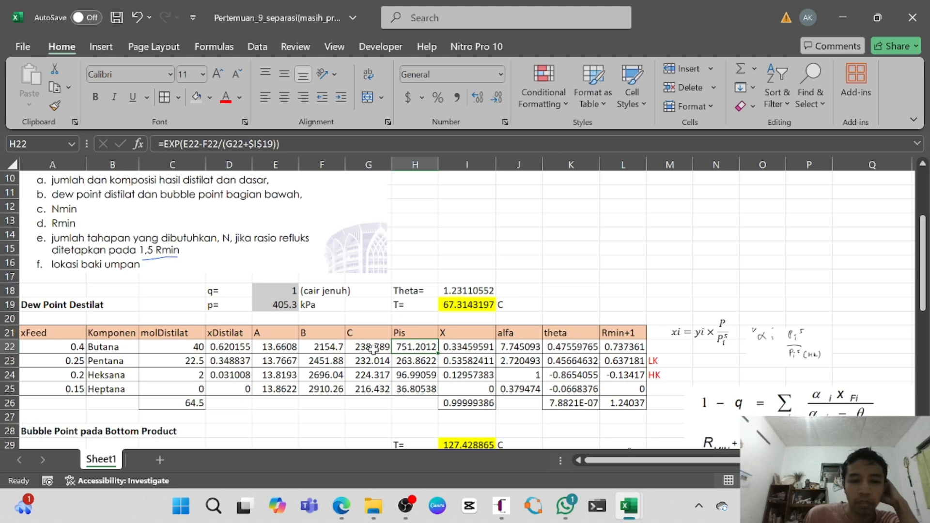
pyautogui.click(463, 350)
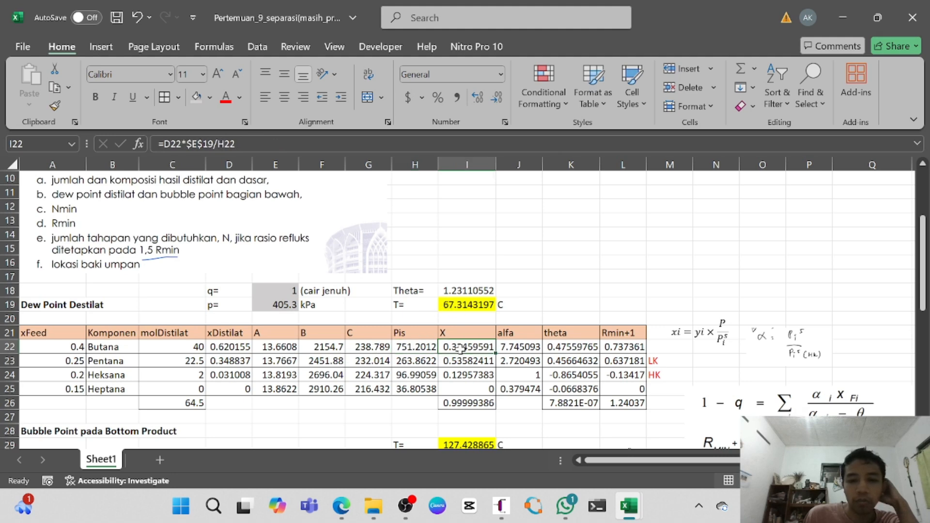
pyautogui.click(470, 406)
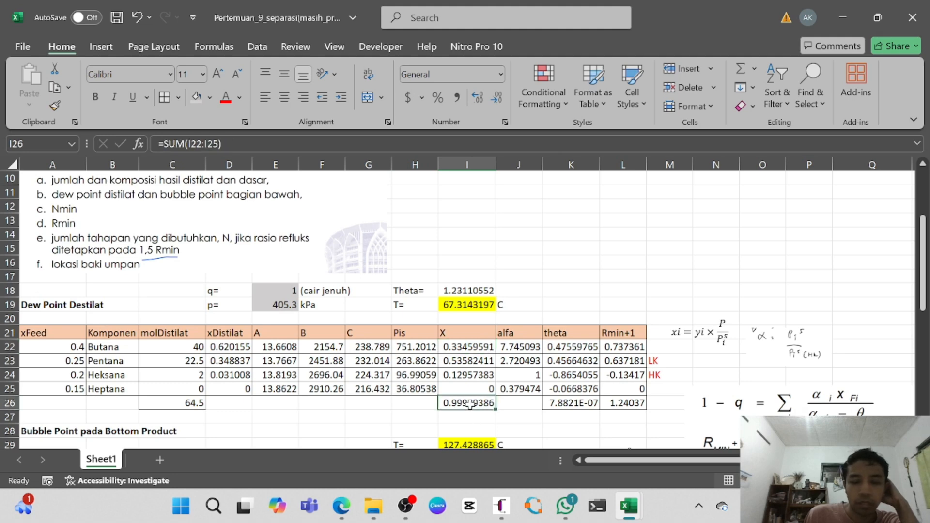
pyautogui.click(466, 304)
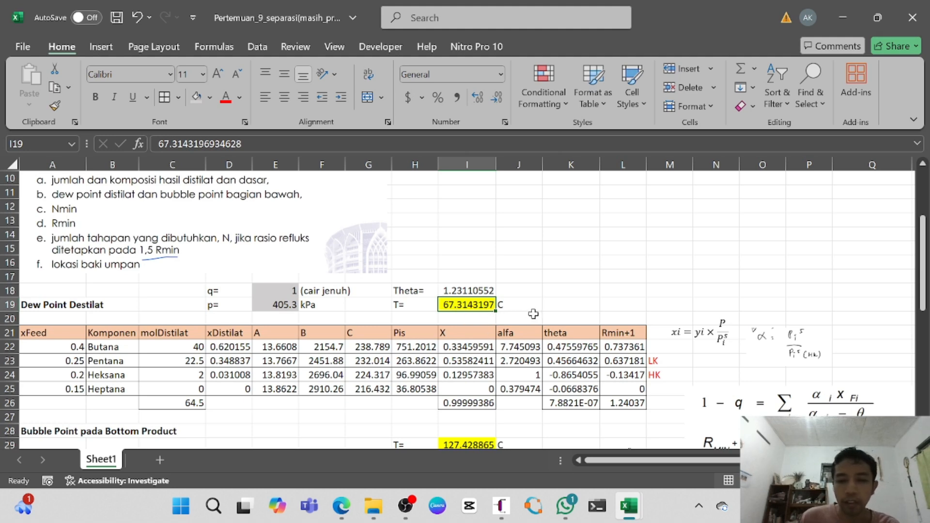
# - Check Butana's alfa formula in the dew point table and enlarge the handwritten alpha formula picture
pyautogui.scroll(-1, 522, 297)
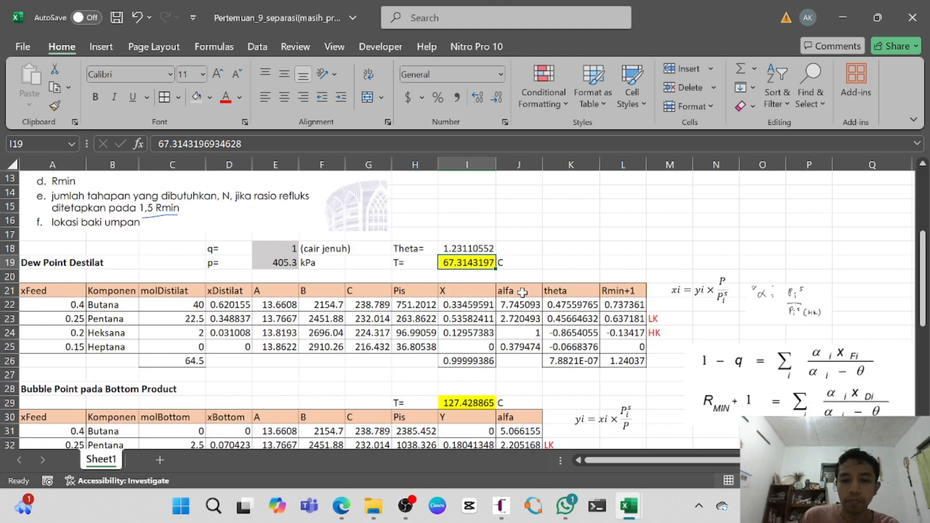
pyautogui.click(512, 306)
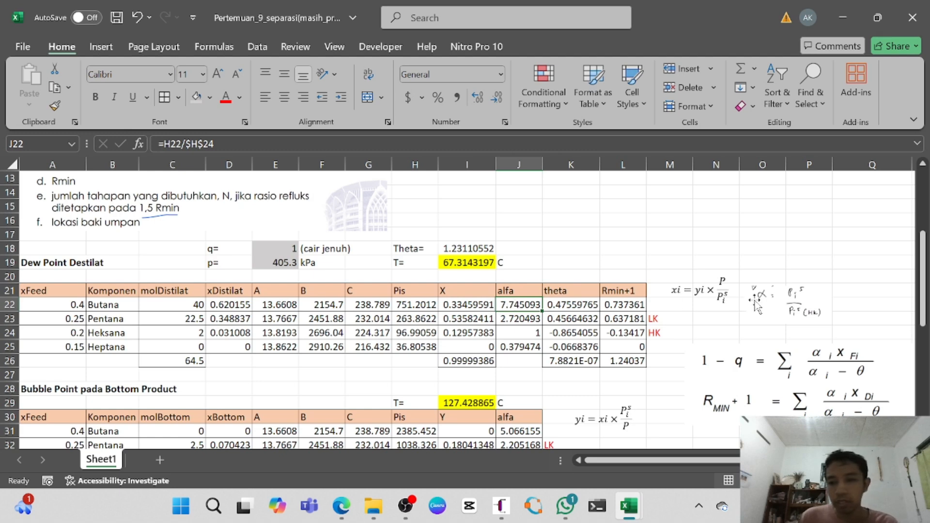
pyautogui.click(815, 316)
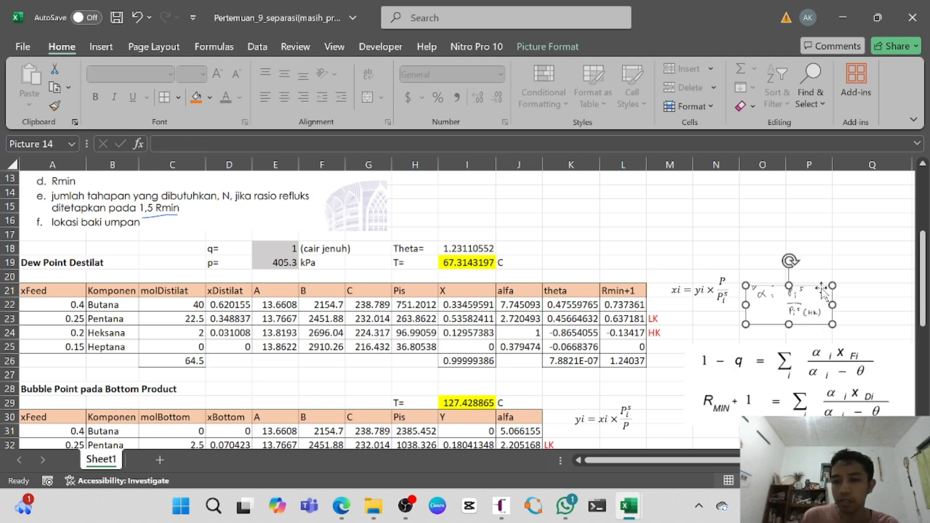
pyautogui.click(838, 280)
pyautogui.click(813, 308)
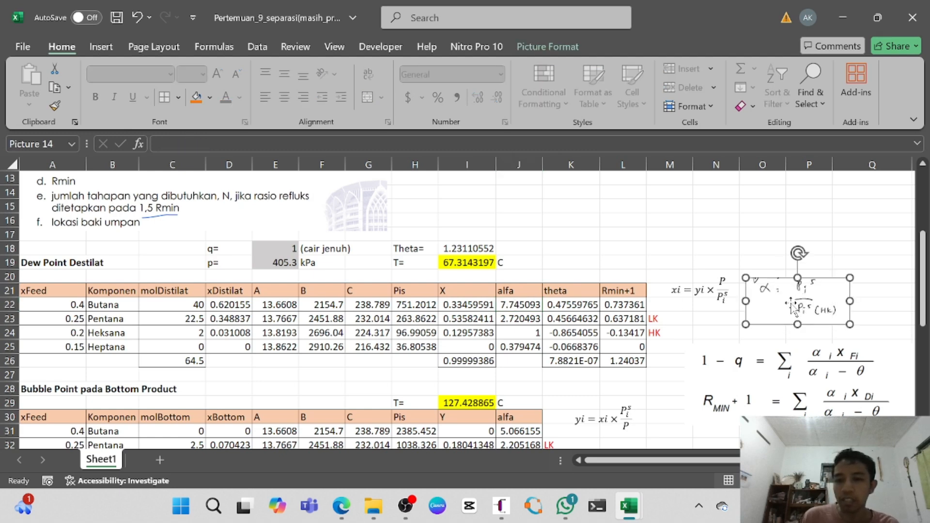
# - Move the handwritten alpha formula picture to just above the alfa, theta and Rmin+1 columns and shrink it slightly
pyautogui.click(703, 300)
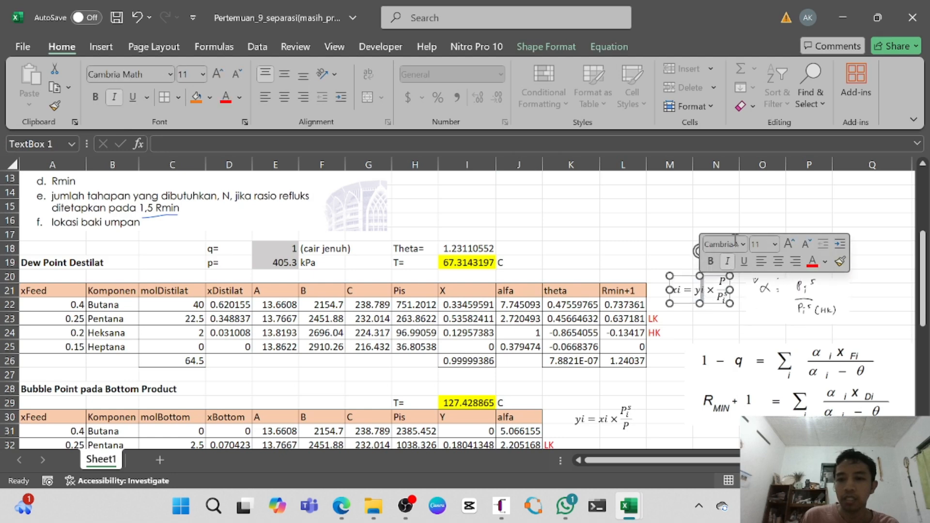
pyautogui.click(758, 192)
pyautogui.moveTo(790, 308); pyautogui.dragTo(579, 255)
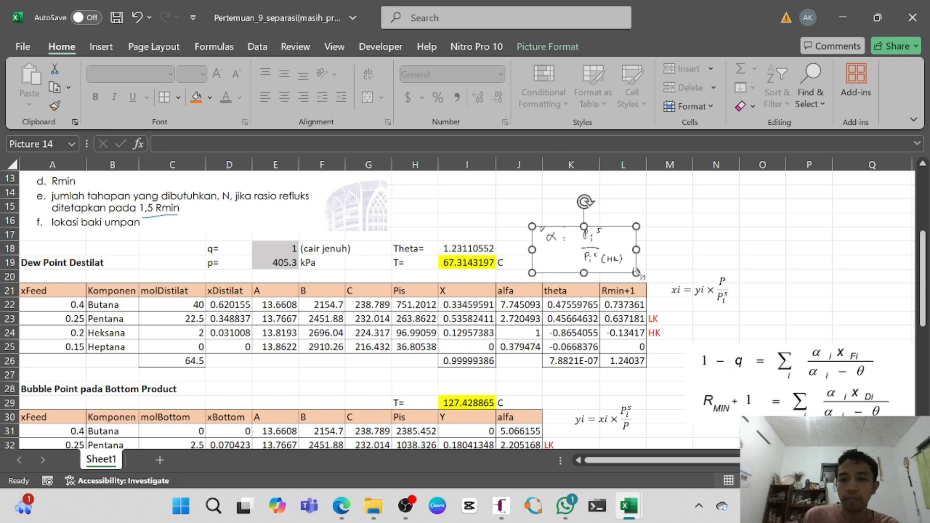
pyautogui.moveTo(636, 273)
pyautogui.mouseDown()
pyautogui.moveTo(618, 257)
pyautogui.moveTo(626, 267)
pyautogui.mouseUp()
pyautogui.click(669, 234)
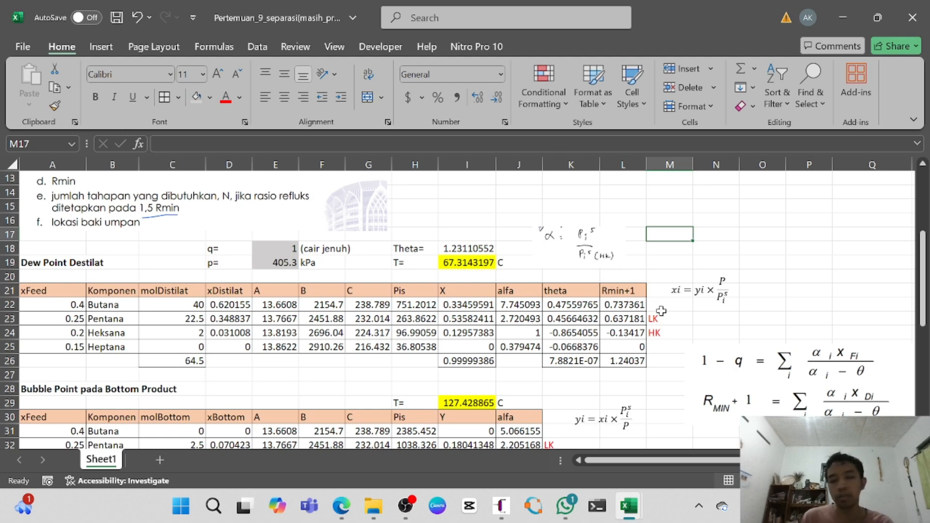
# - Examine the Heksana row marked HK and its alfa formula, which divides its Pis by the heavy key's Pis
pyautogui.click(675, 333)
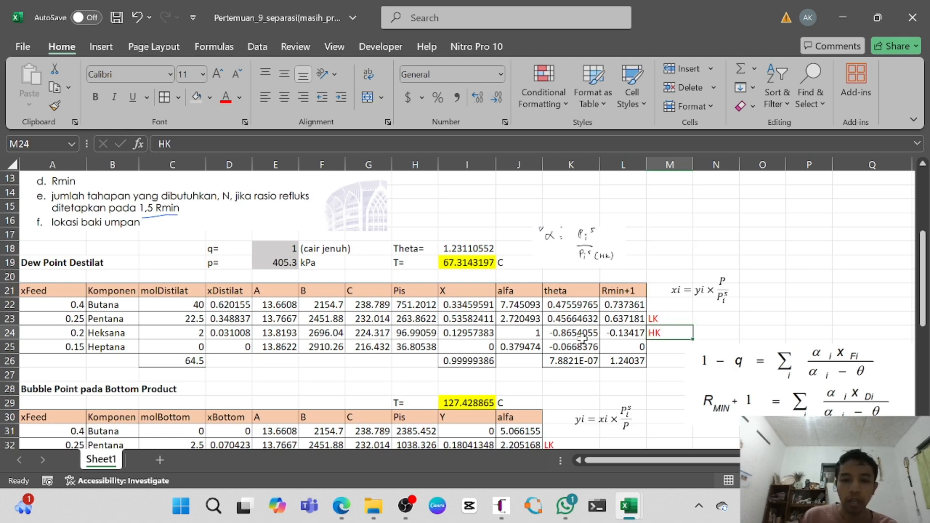
pyautogui.moveTo(659, 333); pyautogui.dragTo(68, 335)
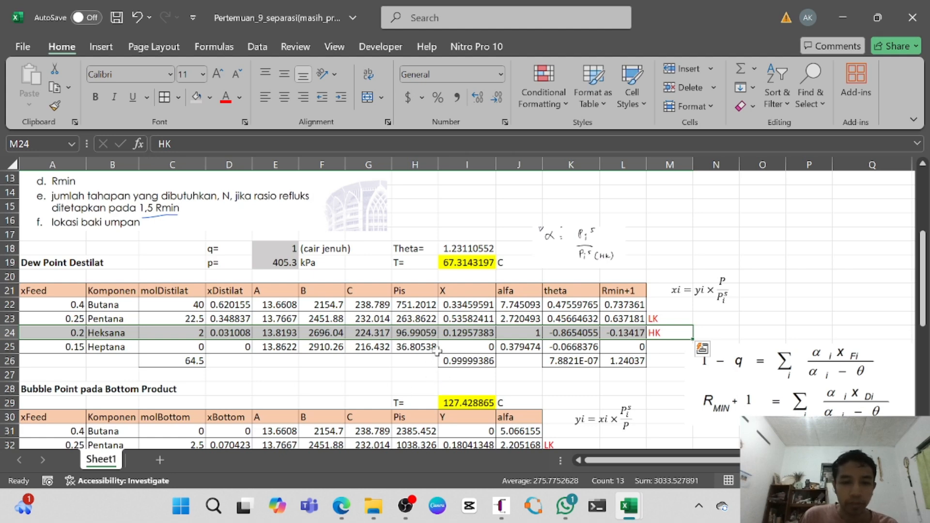
pyautogui.click(546, 334)
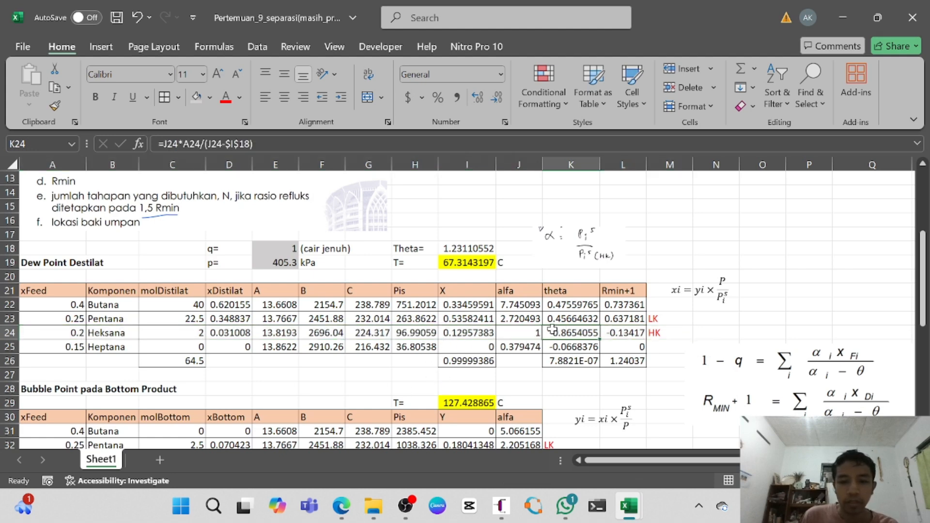
pyautogui.doubleClick(517, 332)
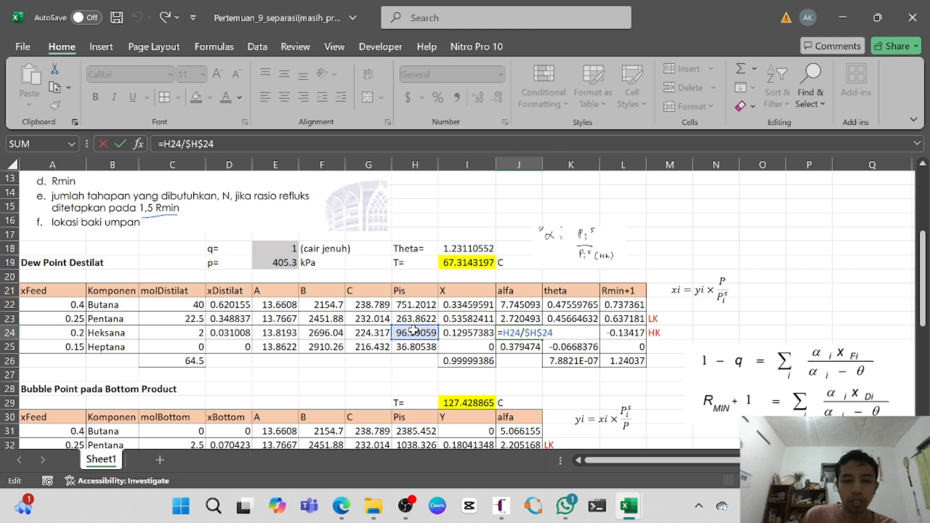
pyautogui.press('Return')
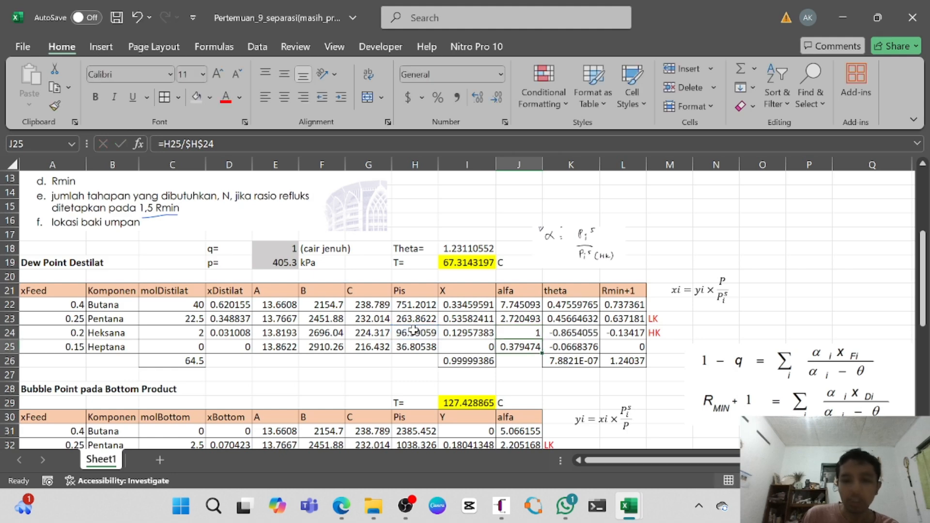
# - Trace the two Pis cells that Butana's alfa formula divides in the dew point table
pyautogui.click(511, 304)
pyautogui.doubleClick(511, 305)
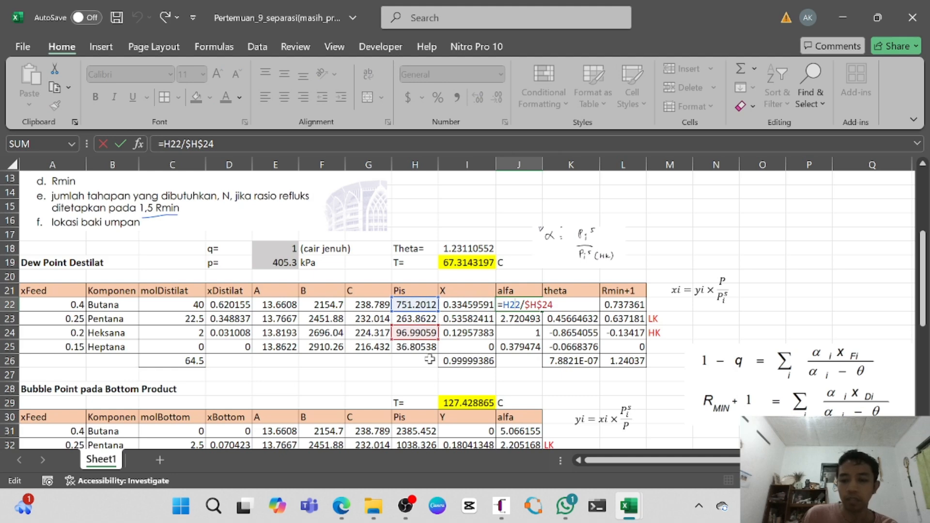
pyautogui.press('Return')
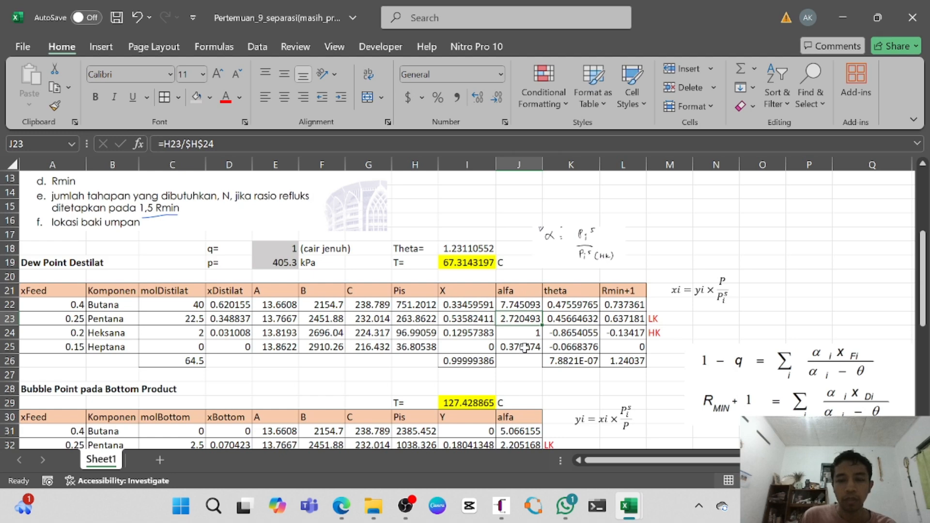
# - Move the theta and Rmin+1 columns with their LK and HK labels from K21:M26 to start at L21, leaving column K empty
pyautogui.scroll(-1, 524, 347)
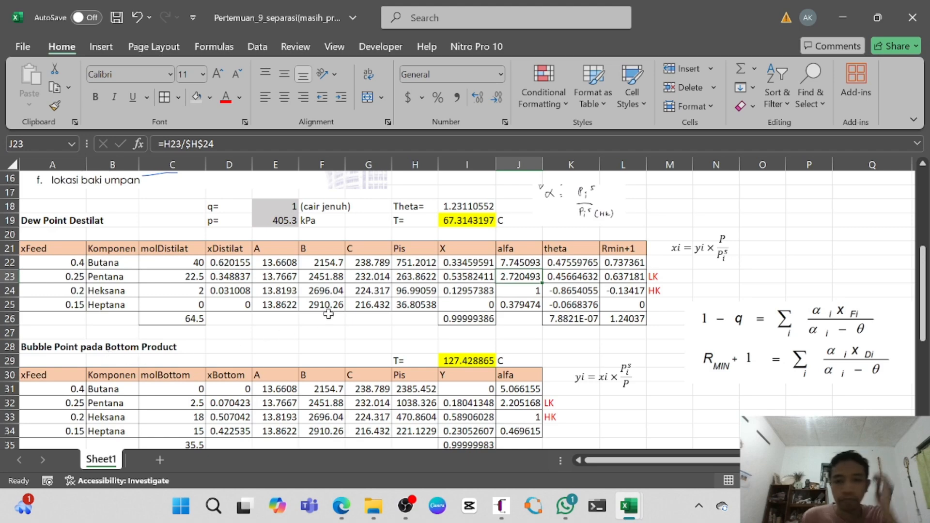
pyautogui.scroll(-1, 138, 331)
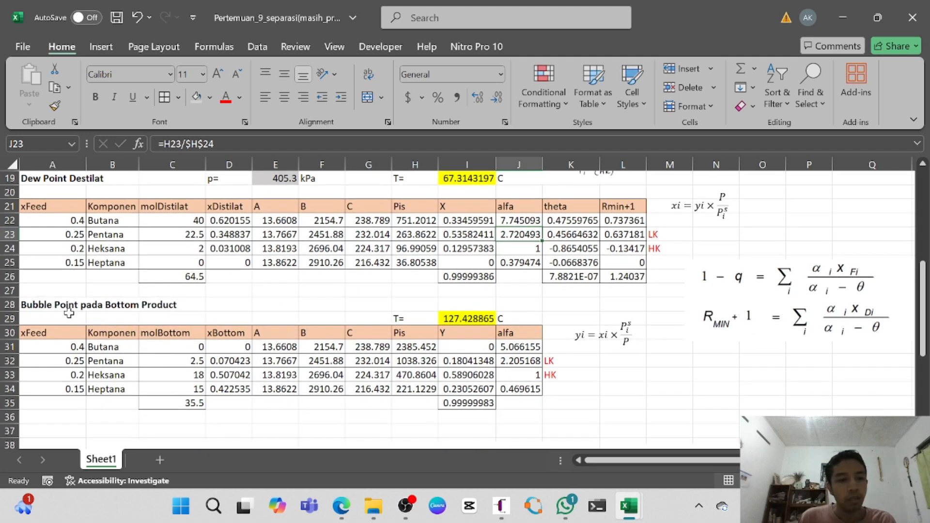
pyautogui.scroll(1, 204, 302)
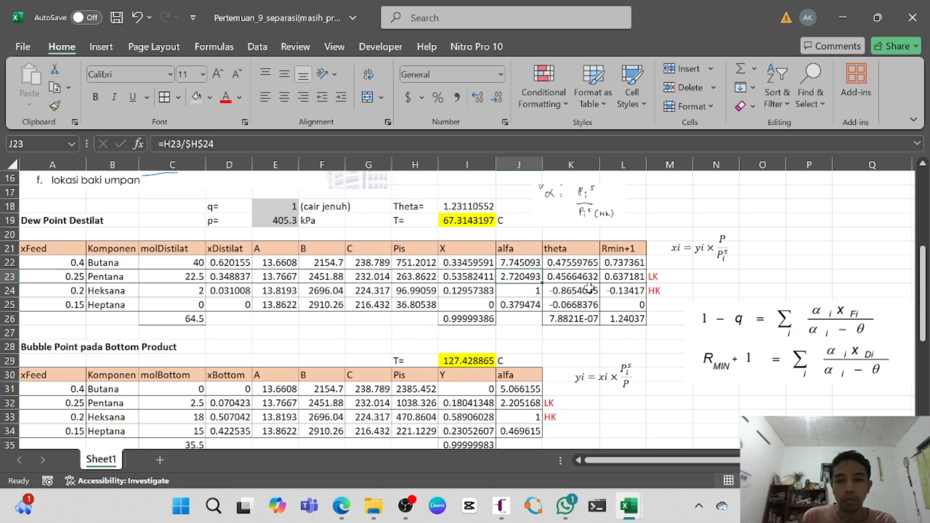
pyautogui.moveTo(572, 251); pyautogui.dragTo(660, 320)
pyautogui.hotkey('ctrl', 'c')
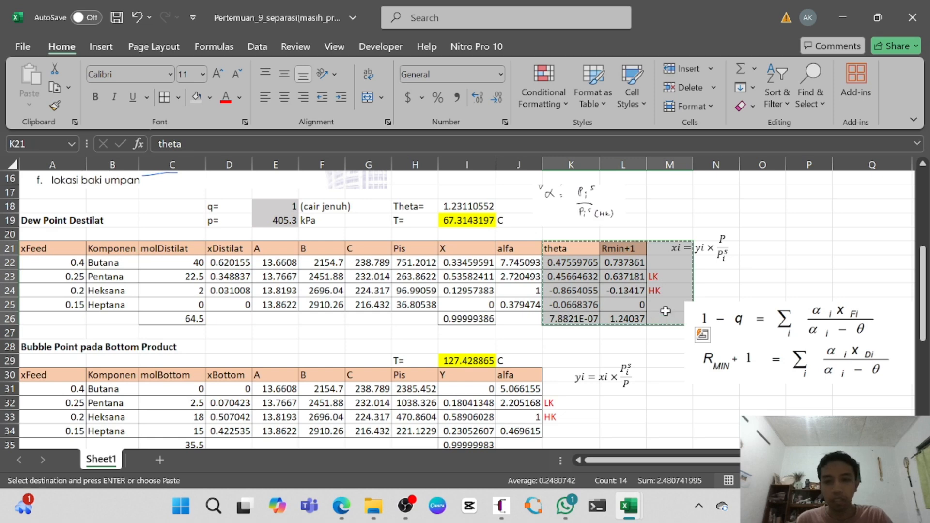
pyautogui.click(620, 248)
pyautogui.press('Return')
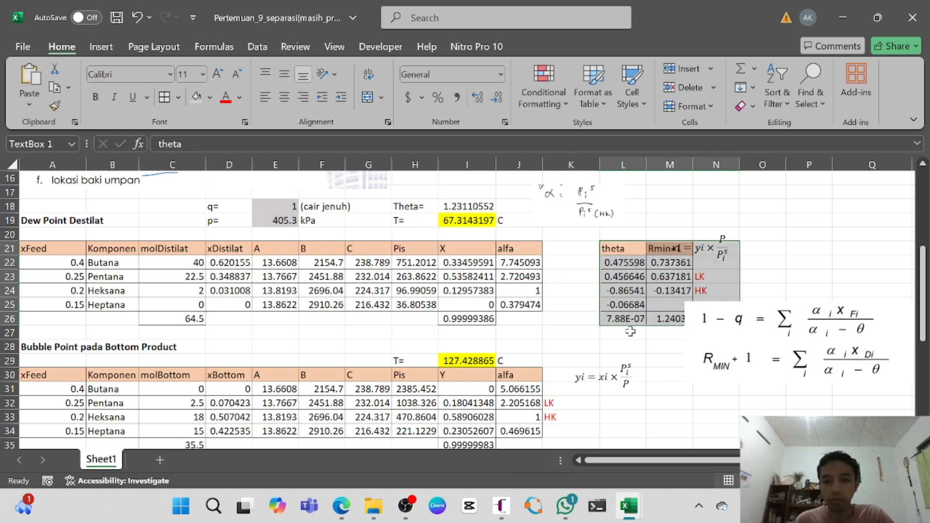
# - Move the 1 − q and Rmin + 1 equations picture below the theta table and the xi equation above it, beside the alpha formula
pyautogui.click(669, 360)
pyautogui.moveTo(753, 333); pyautogui.dragTo(719, 373)
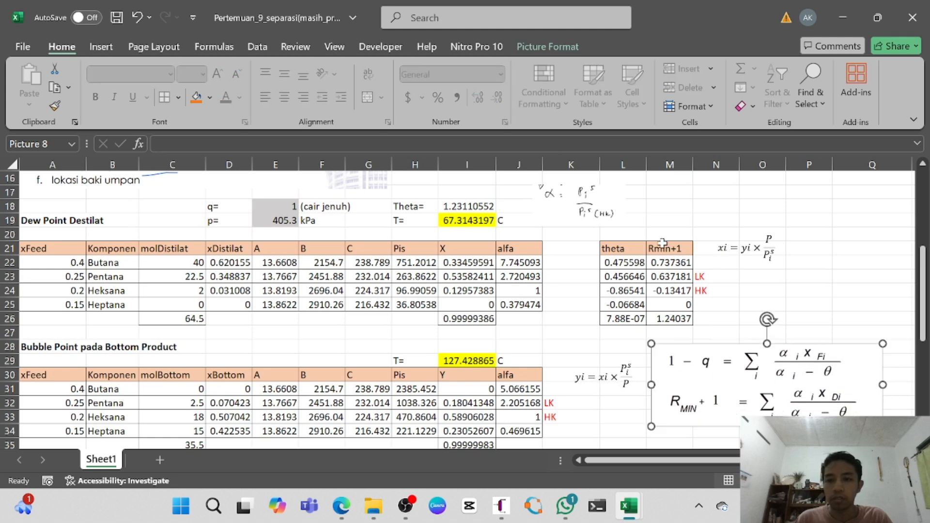
pyautogui.click(732, 248)
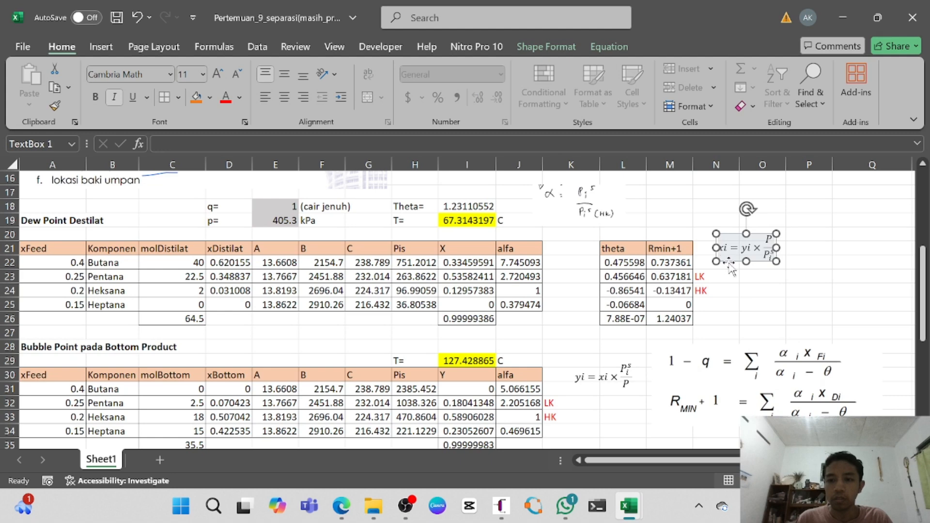
pyautogui.moveTo(724, 264); pyautogui.dragTo(655, 211)
pyautogui.click(805, 249)
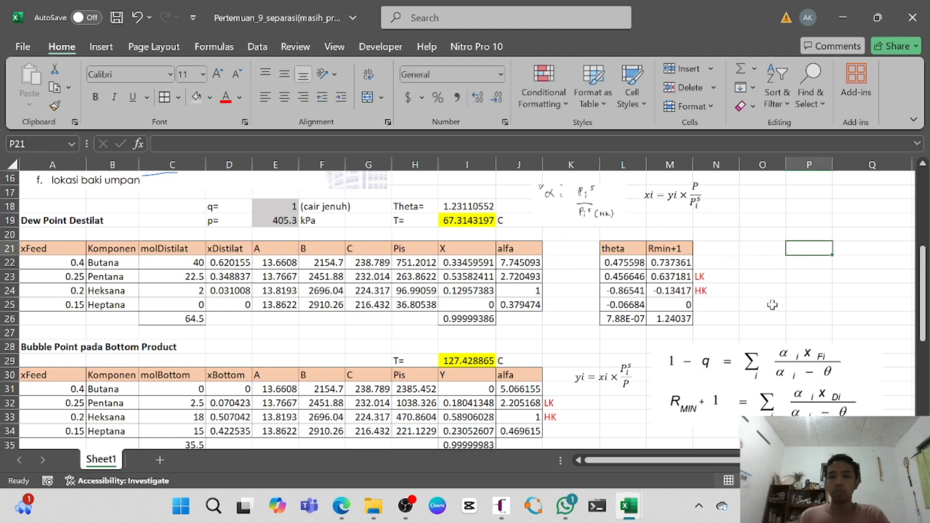
# - Compare the yi equation beside the bubble point table with the xi equation above the theta table
pyautogui.scroll(-1, 83, 314)
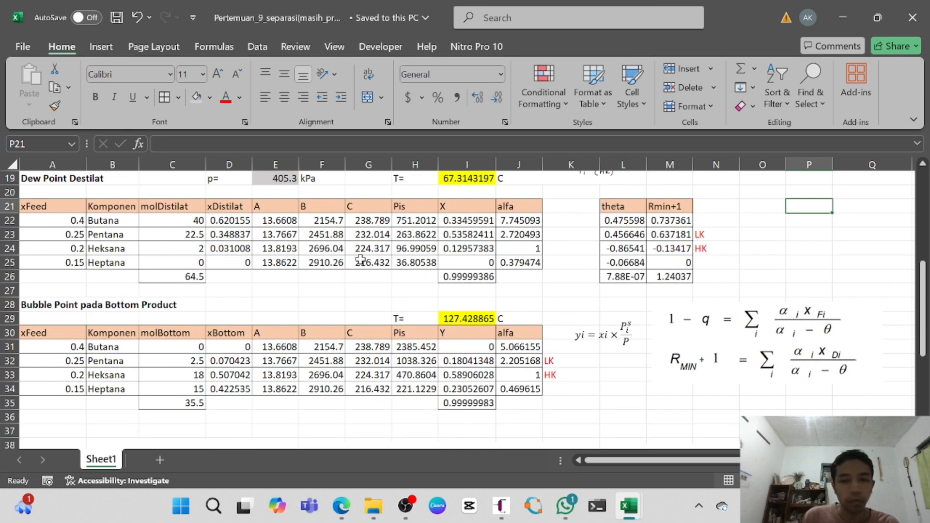
pyautogui.click(601, 337)
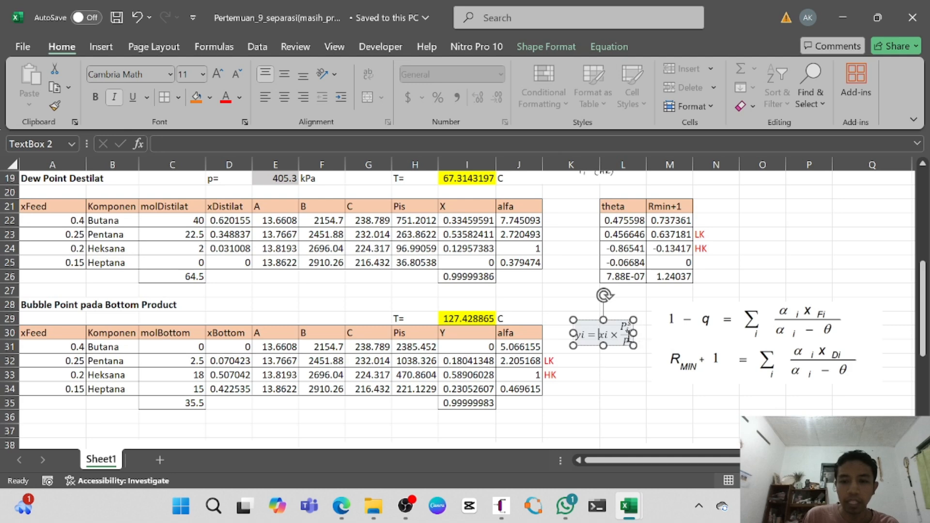
pyautogui.scroll(1, 573, 307)
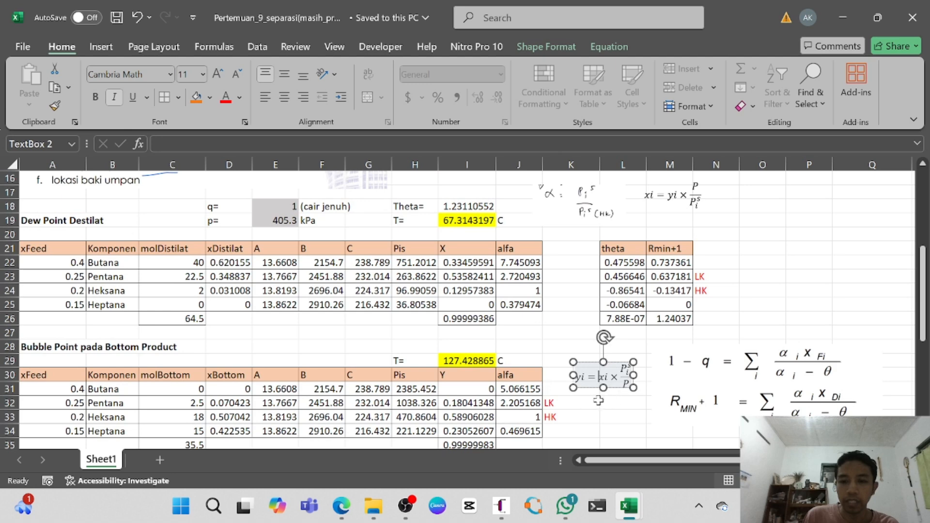
pyautogui.click(578, 417)
# - Compare the molBottom column of the bubble point table with Butana's molDistilat formula in the dew point table
pyautogui.scroll(-2, 474, 425)
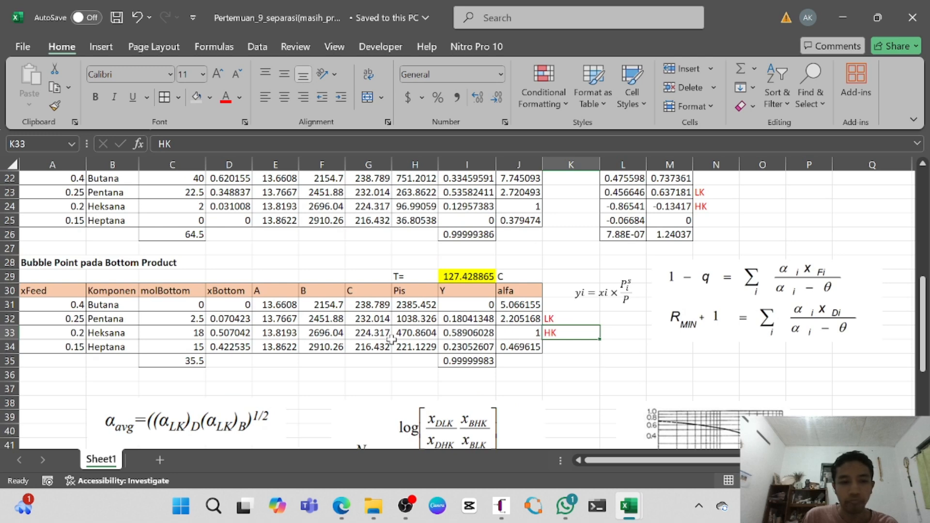
pyautogui.moveTo(166, 291); pyautogui.dragTo(170, 359)
pyautogui.scroll(1, 131, 355)
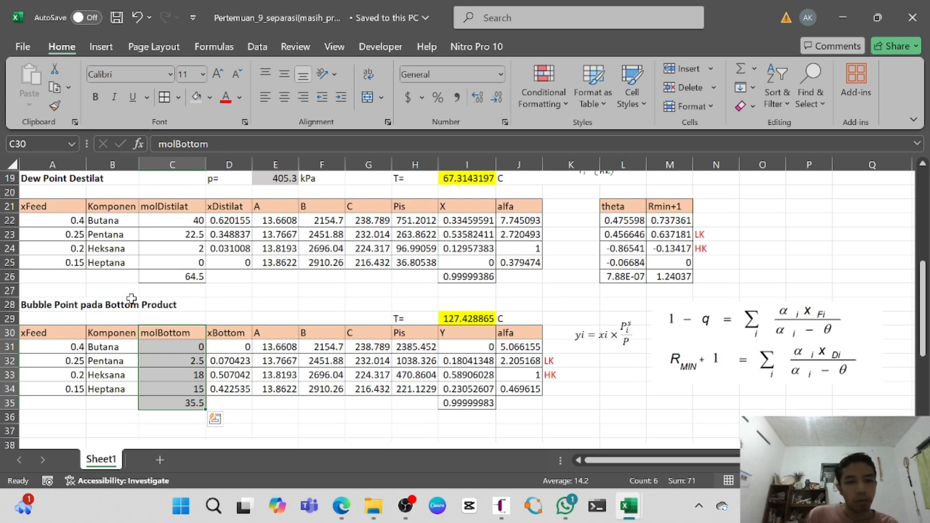
pyautogui.click(172, 224)
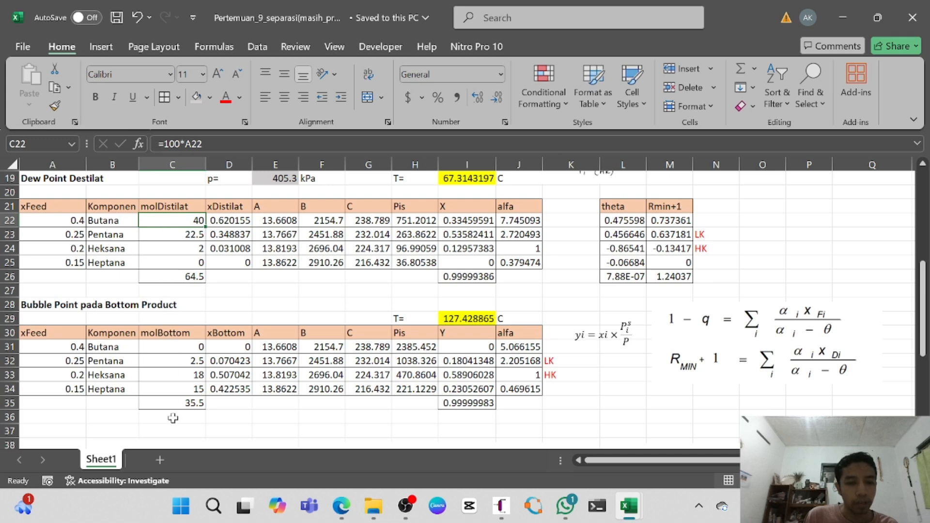
pyautogui.click(126, 348)
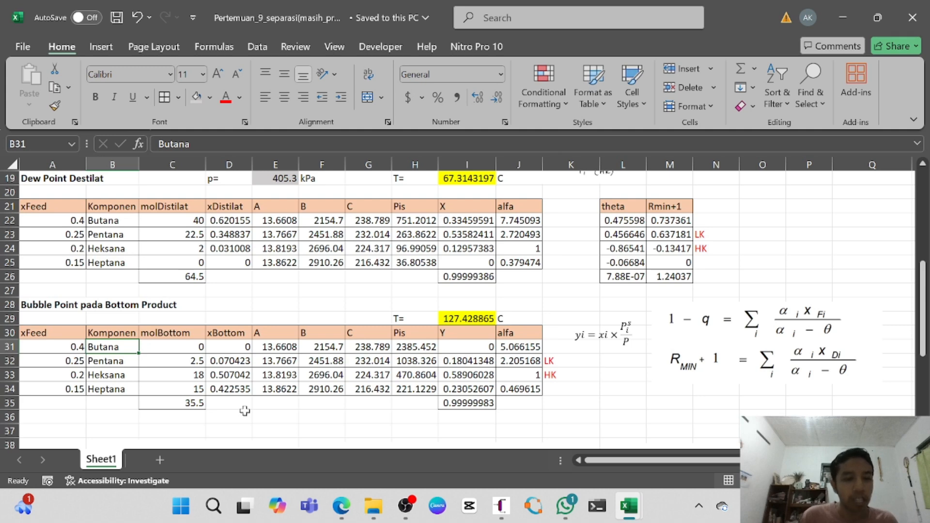
# - Trace Heptana's molBottom formula back to its xFeed value
pyautogui.click(163, 388)
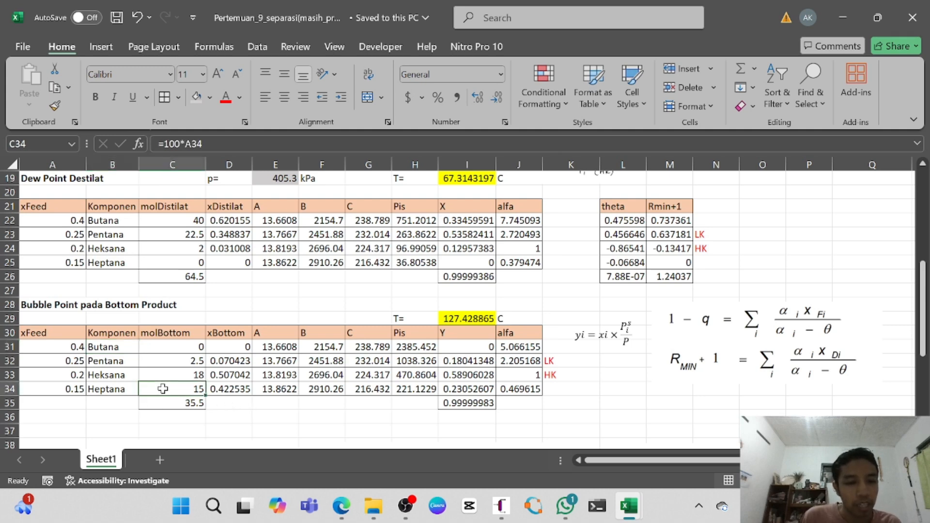
pyautogui.click(73, 390)
pyautogui.click(172, 389)
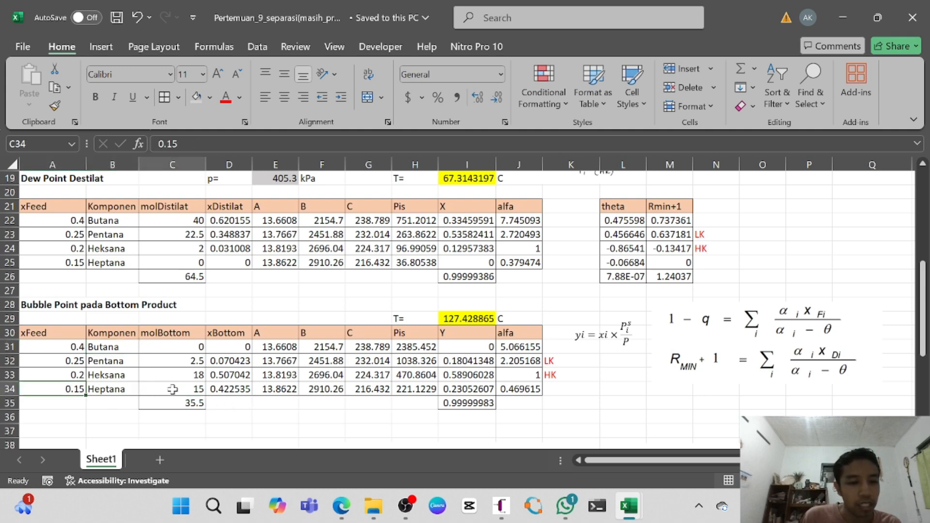
pyautogui.click(67, 390)
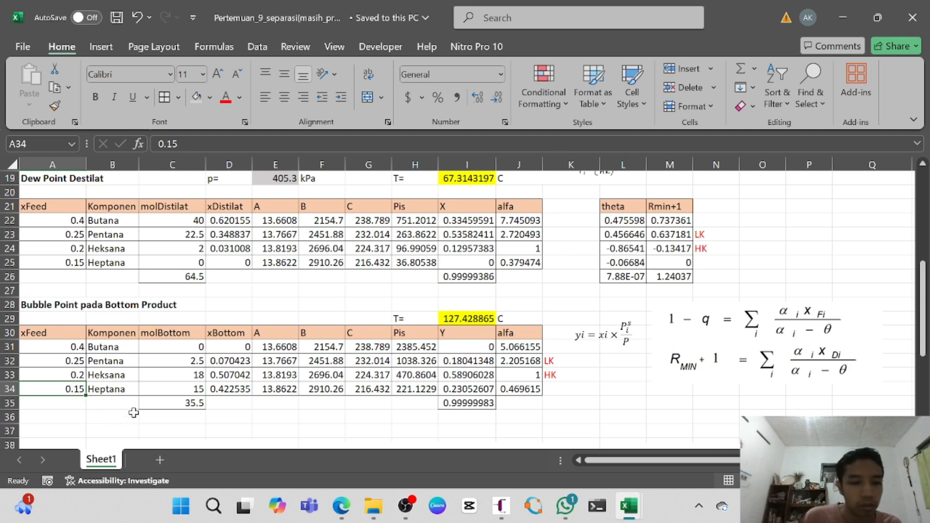
pyautogui.click(176, 390)
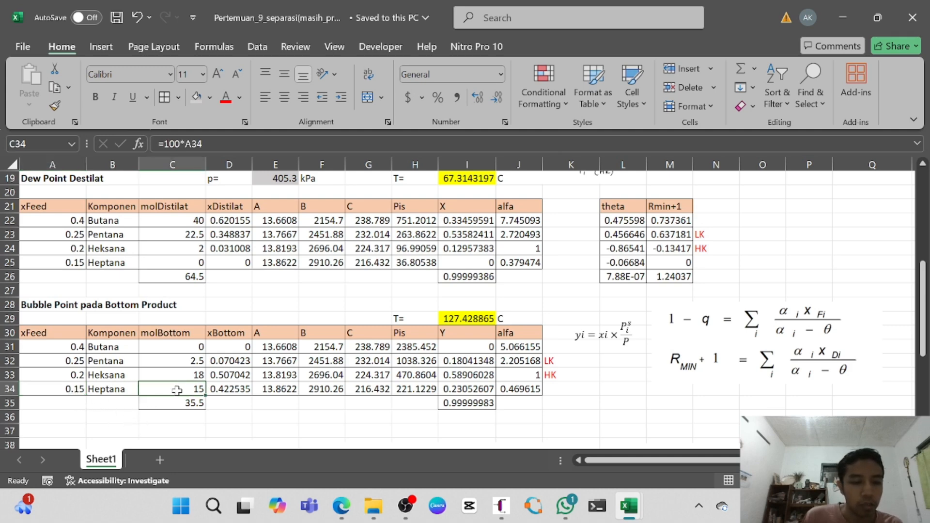
# - Examine the molBottom formulas of Heksana, Pentana and Butana, comparing them with Butana's molDistilat formula
pyautogui.click(177, 375)
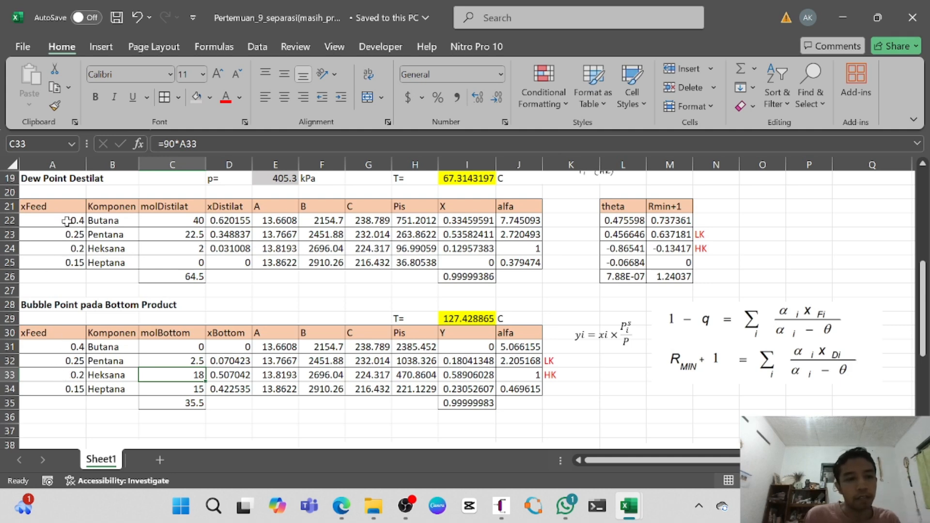
pyautogui.click(179, 222)
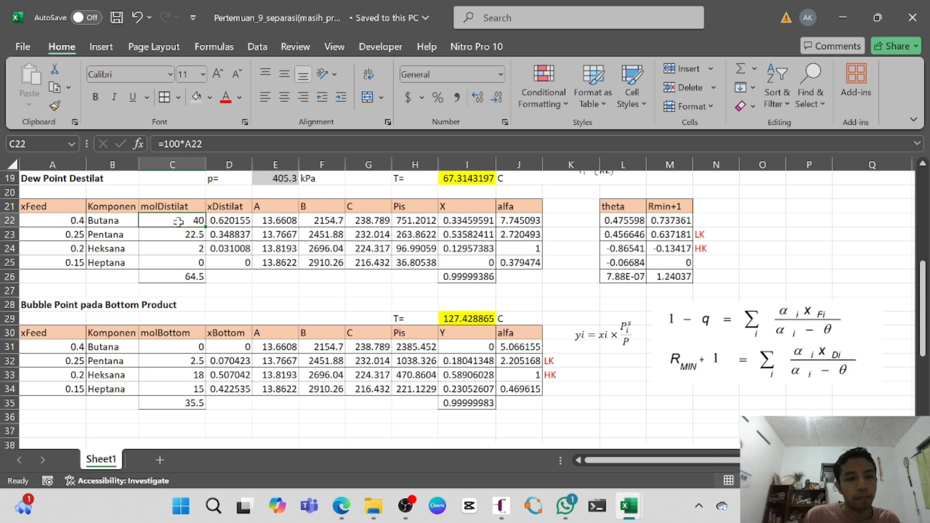
pyautogui.click(167, 375)
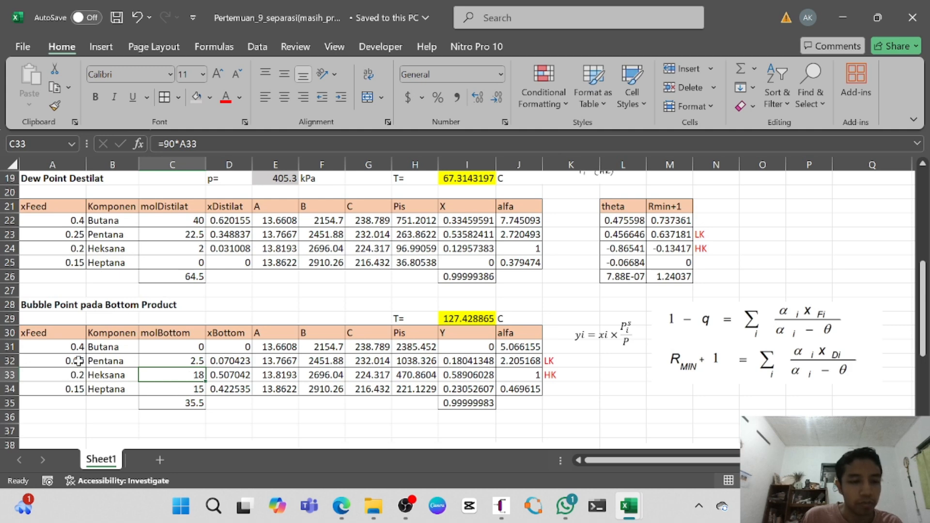
pyautogui.click(188, 363)
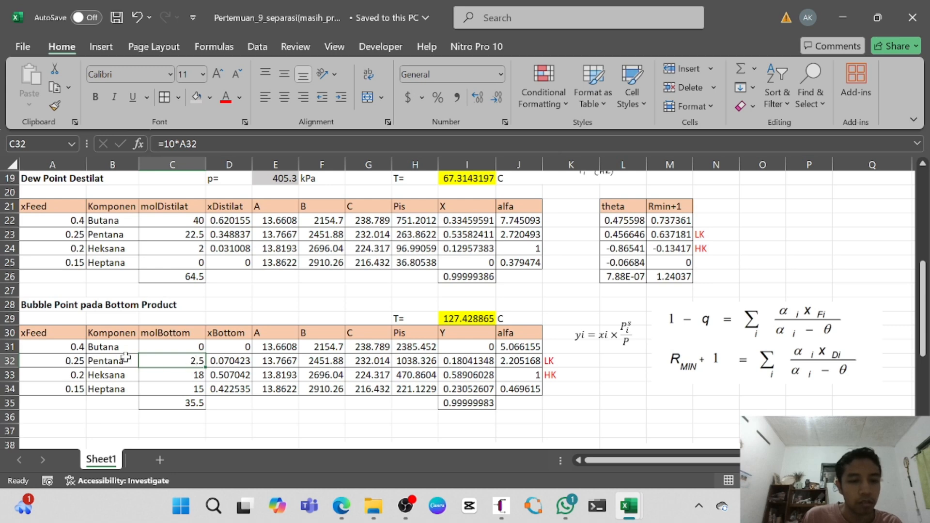
pyautogui.click(169, 347)
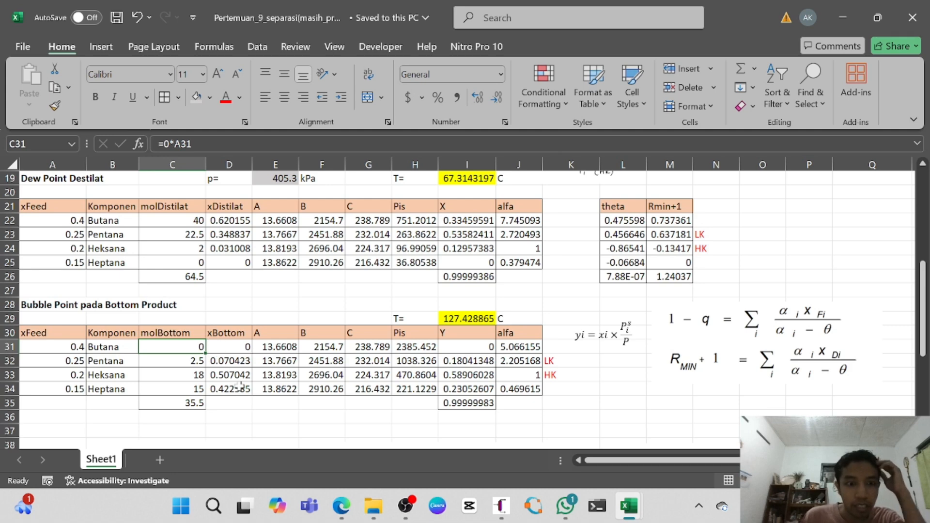
# - Examine Heksana's xBottom, Pis, Y and alfa formulas in the bubble point table
pyautogui.click(233, 371)
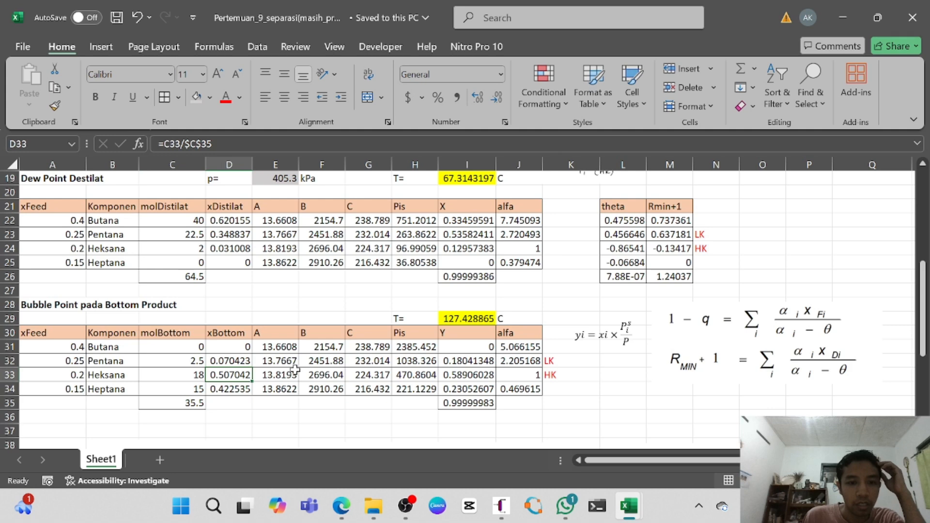
pyautogui.click(421, 375)
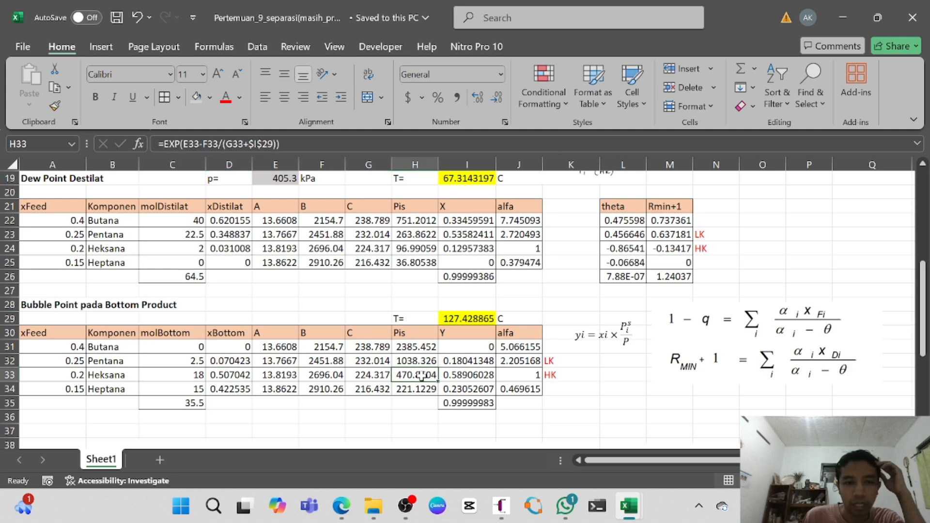
pyautogui.click(458, 376)
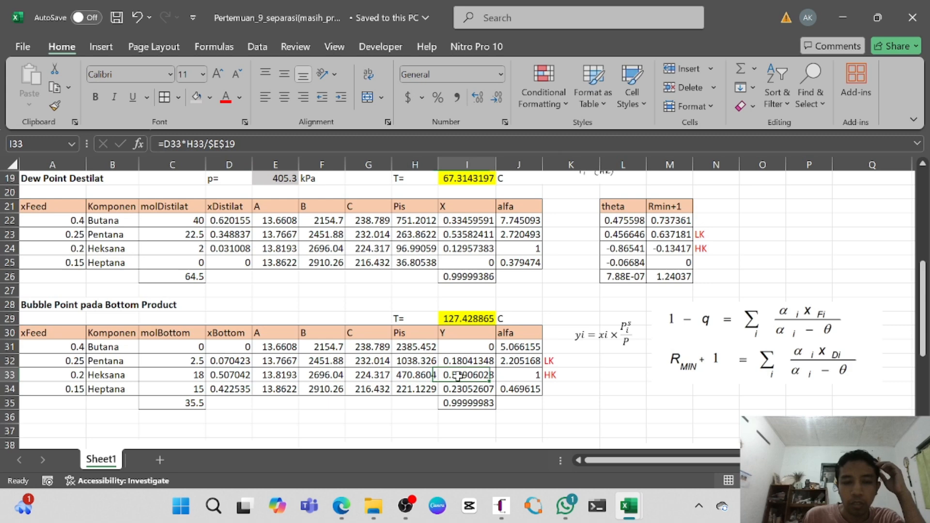
pyautogui.click(514, 373)
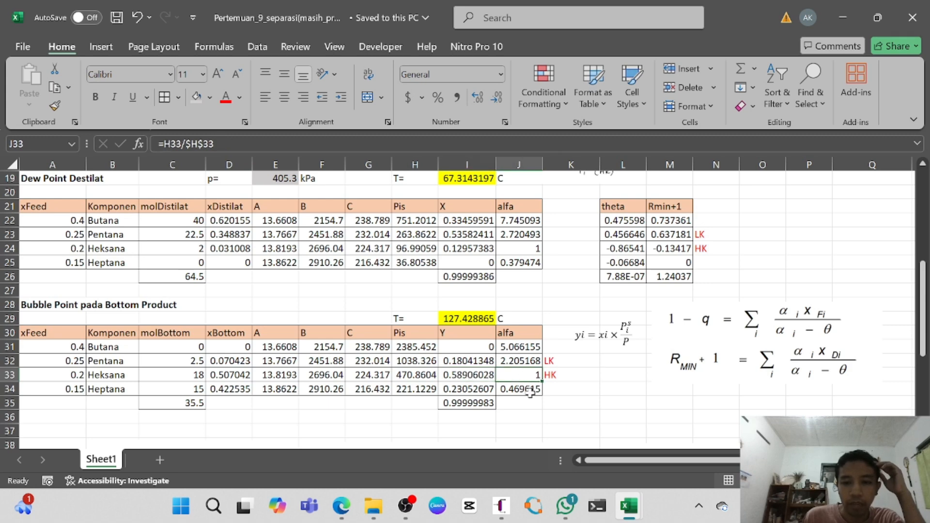
# - Check the Y column's sum formula and the bottom product temperature T, and look over the αavg and Nmin formulas below the table
pyautogui.click(464, 401)
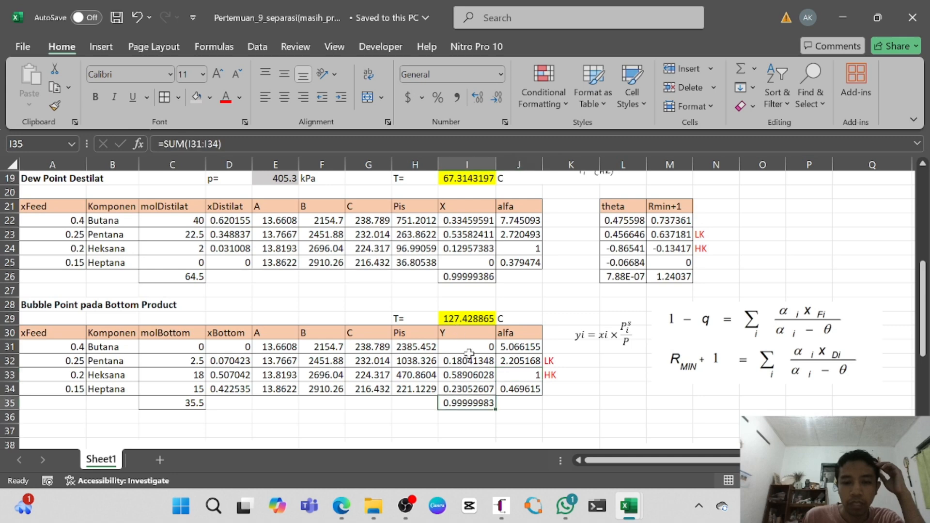
pyautogui.click(461, 321)
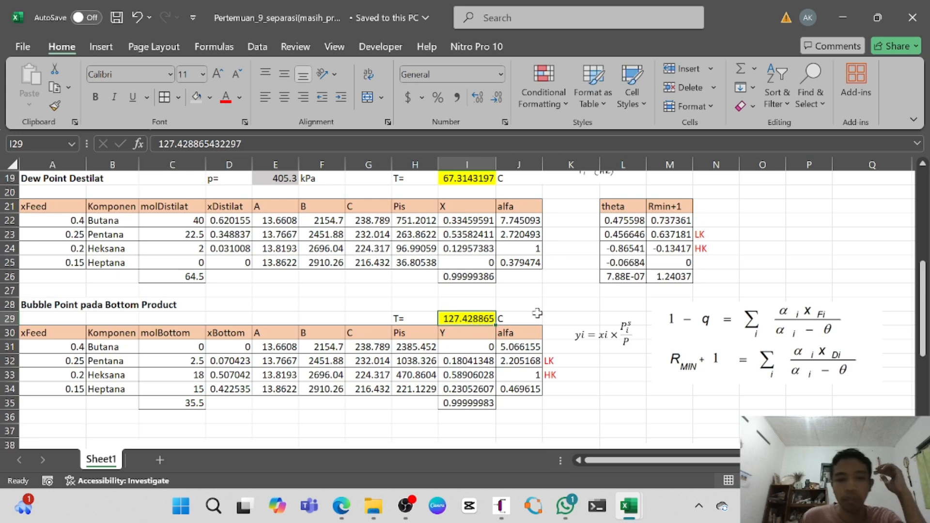
pyautogui.scroll(1, 554, 319)
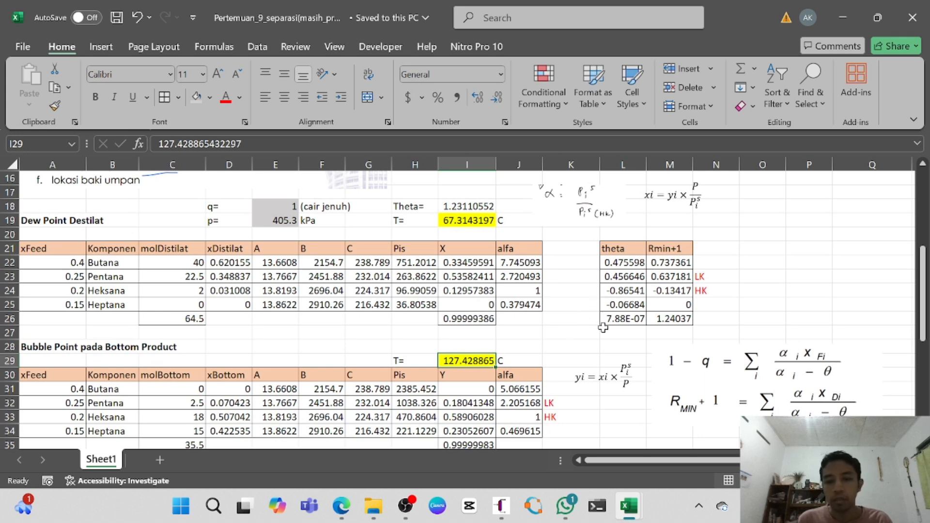
pyautogui.scroll(-3, 573, 333)
pyautogui.scroll(3, 573, 333)
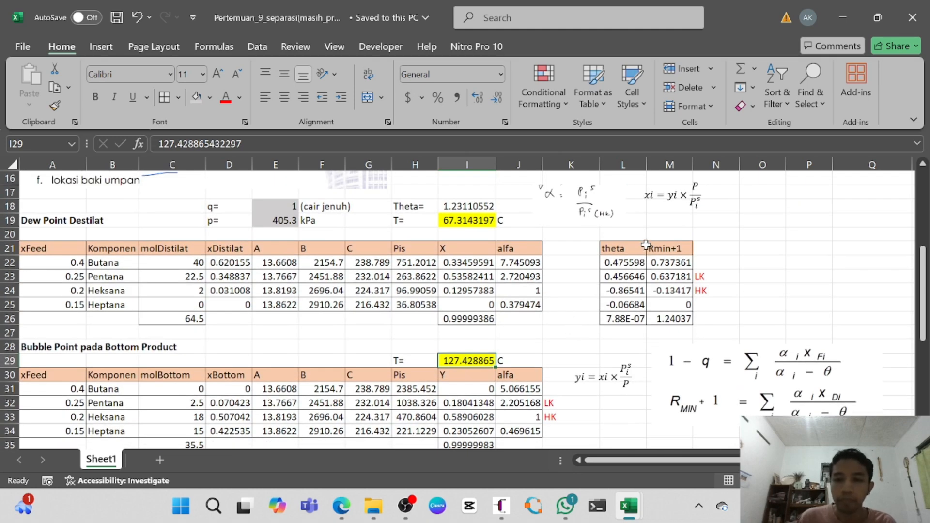
pyautogui.scroll(-3, 559, 291)
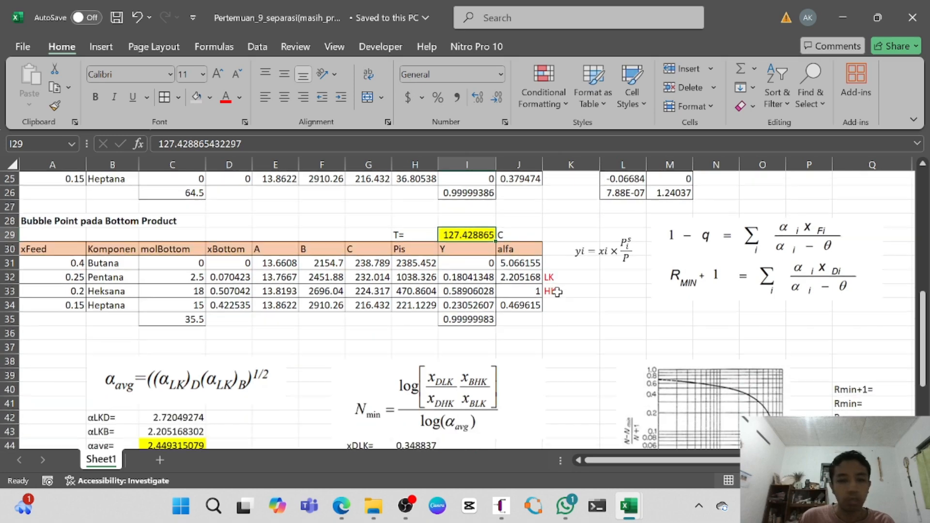
# - Shift the yi equation and the picture with the 1−q and Rmin+1 equations slightly closer to the bubble point table
pyautogui.scroll(3, 557, 292)
pyautogui.scroll(1, 557, 292)
pyautogui.click(699, 387)
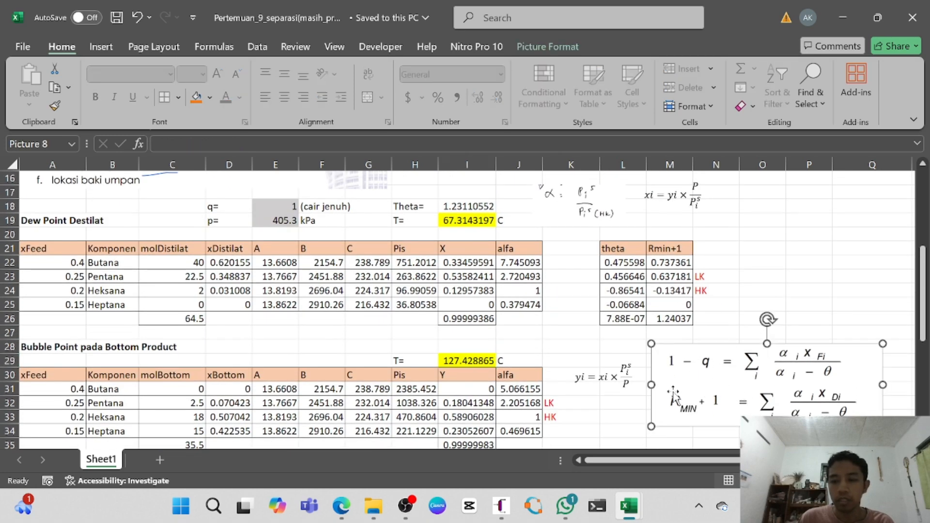
pyautogui.click(589, 383)
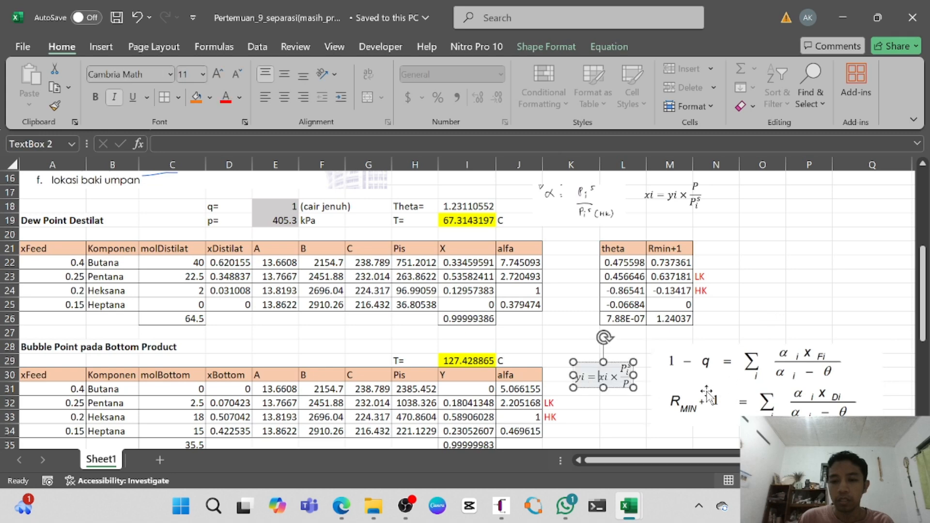
pyautogui.moveTo(591, 387); pyautogui.dragTo(569, 380)
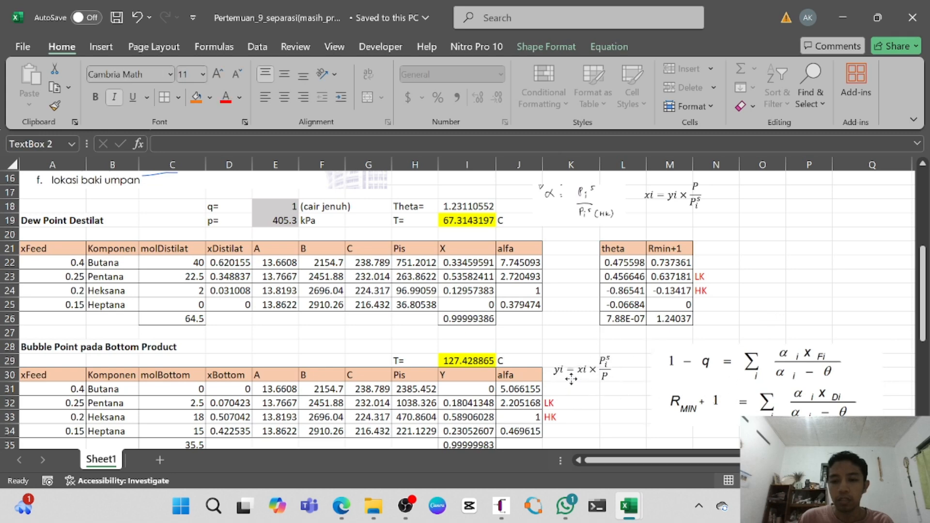
pyautogui.click(733, 397)
pyautogui.moveTo(733, 397); pyautogui.dragTo(709, 394)
pyautogui.click(822, 302)
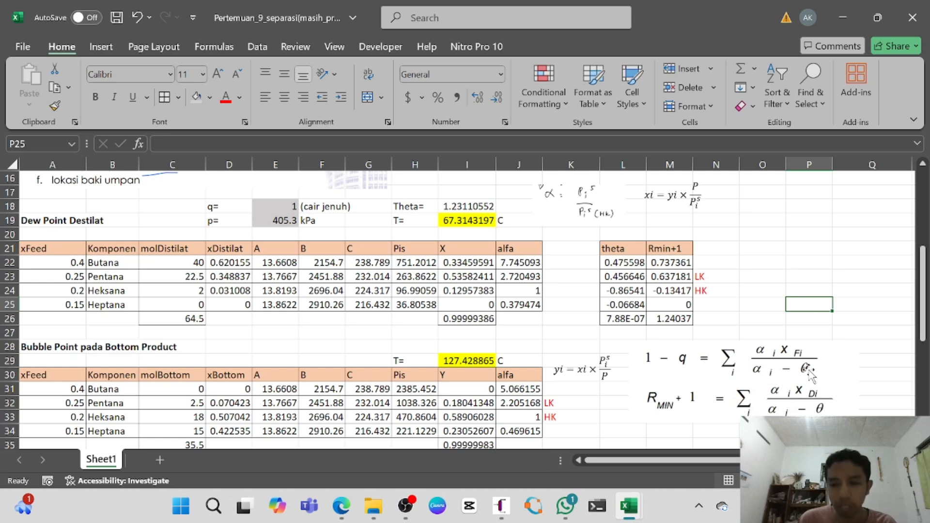
# - Examine the q value, the theta column entries for all components and the column's sum formula
pyautogui.click(278, 207)
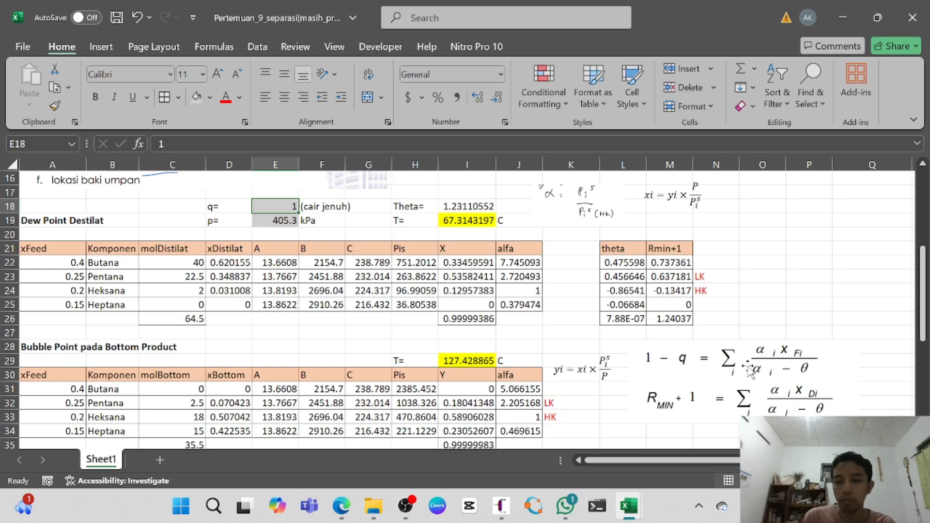
pyautogui.click(625, 250)
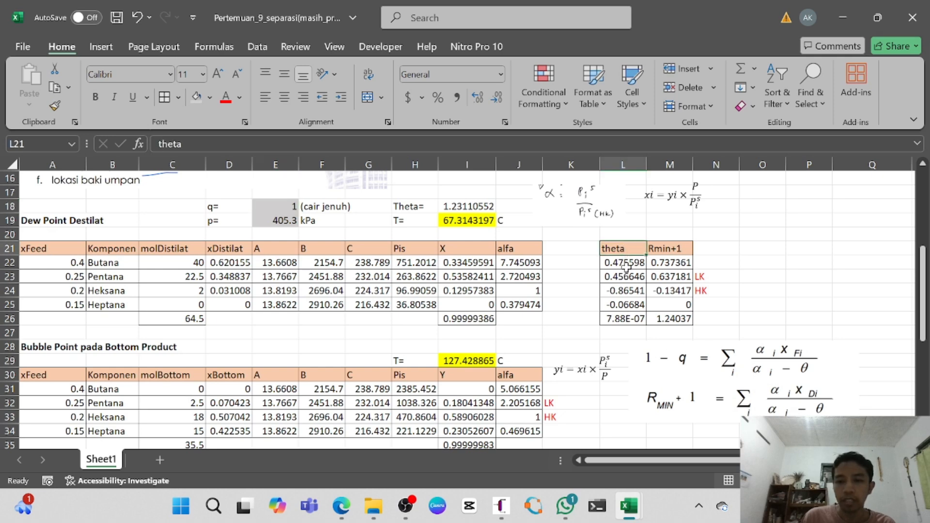
pyautogui.moveTo(626, 265); pyautogui.dragTo(629, 305)
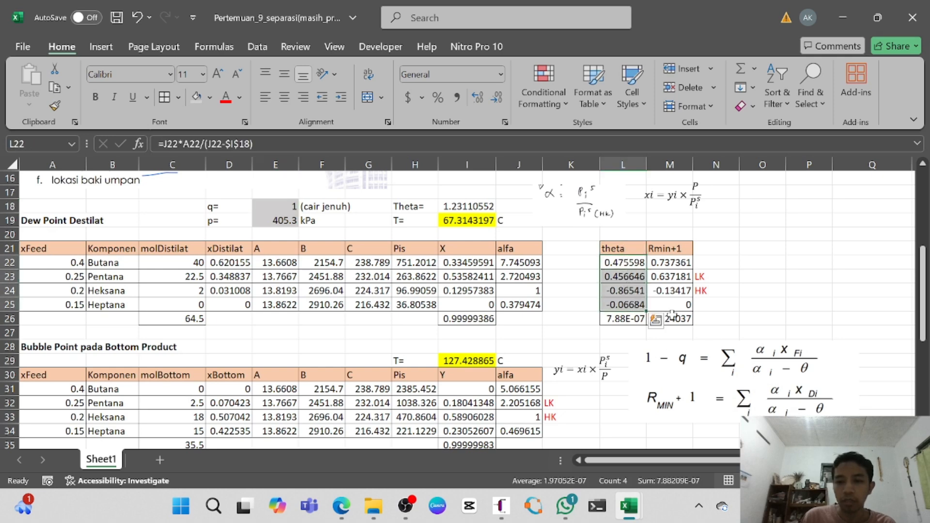
pyautogui.click(622, 320)
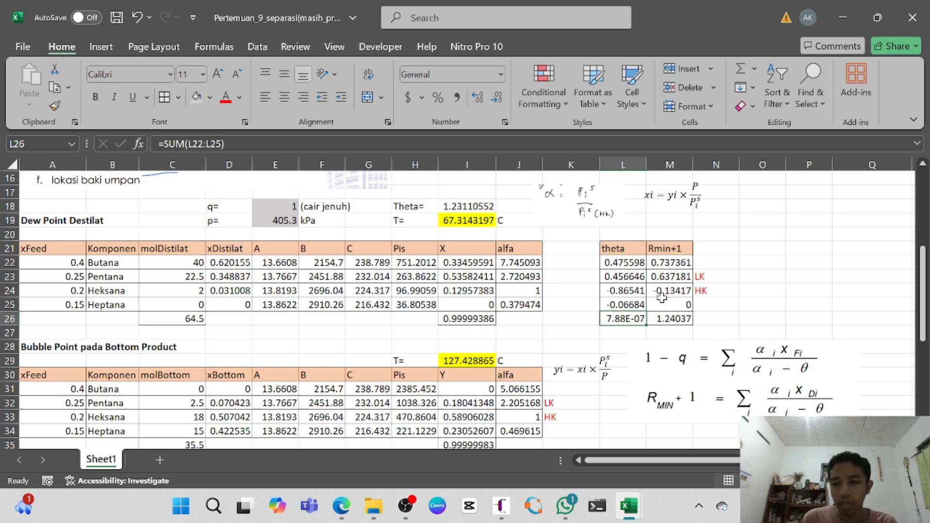
# - Trace Butana's theta formula to its alfa, xFeed and Theta cells, and recheck the theta sum
pyautogui.click(630, 265)
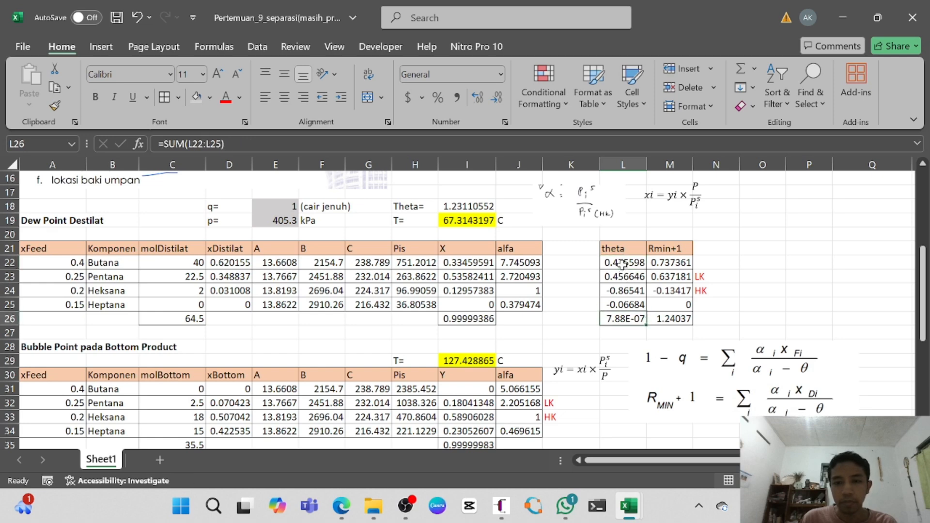
pyautogui.doubleClick(623, 262)
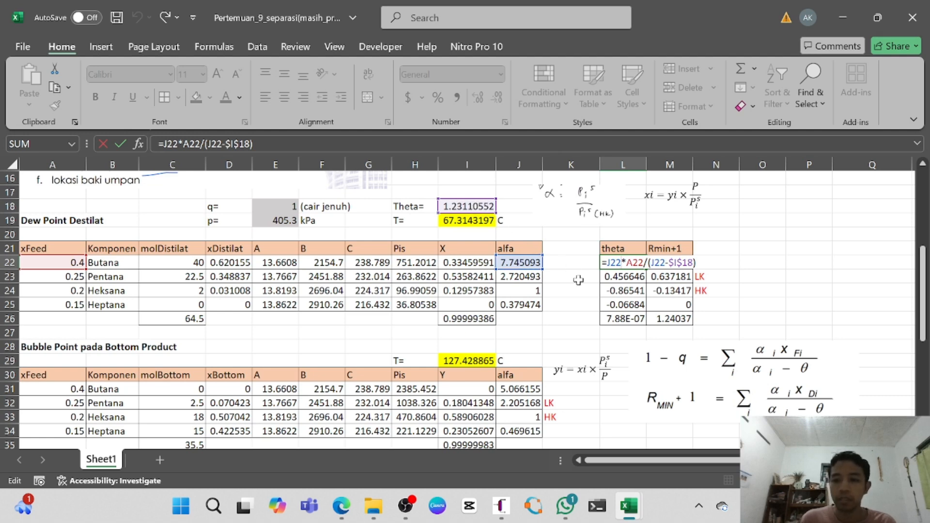
pyautogui.press('Return')
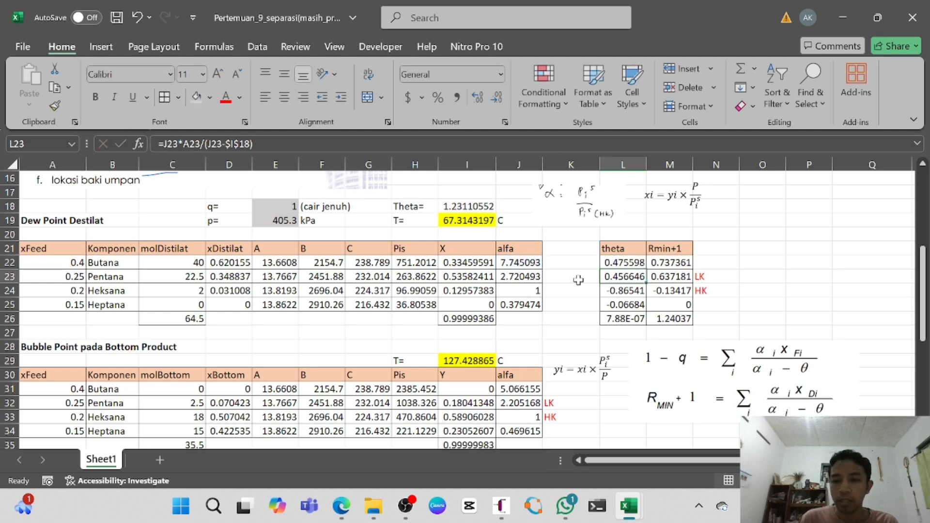
pyautogui.click(631, 260)
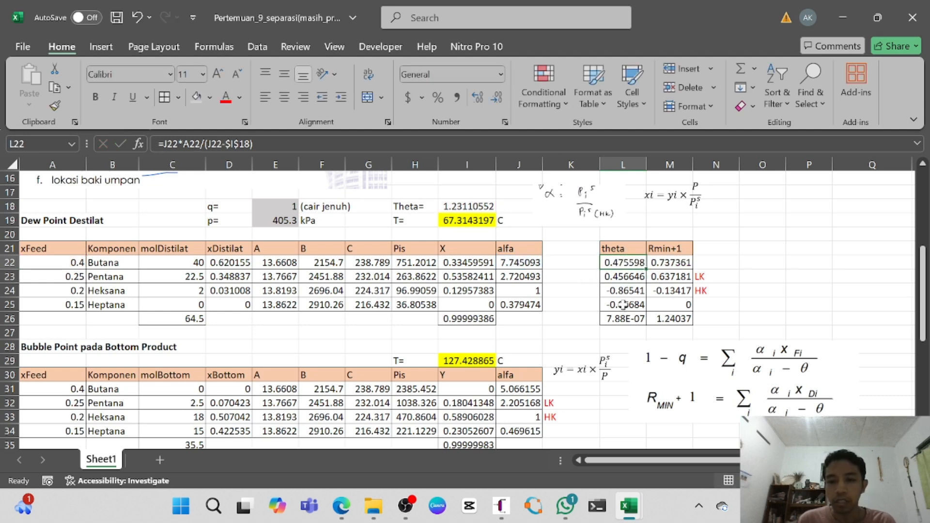
pyautogui.click(628, 319)
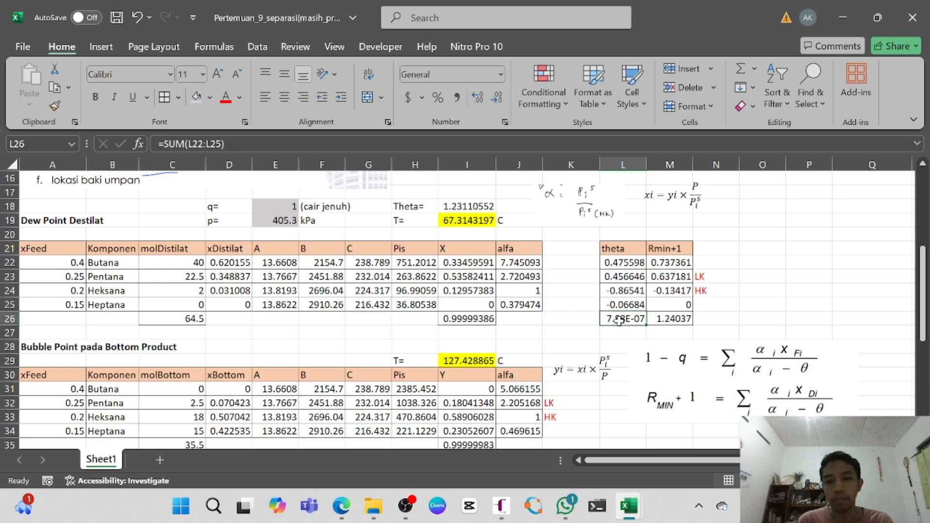
# - Fill the Theta value cell above the distillate table with yellow and save the workbook
pyautogui.click(474, 206)
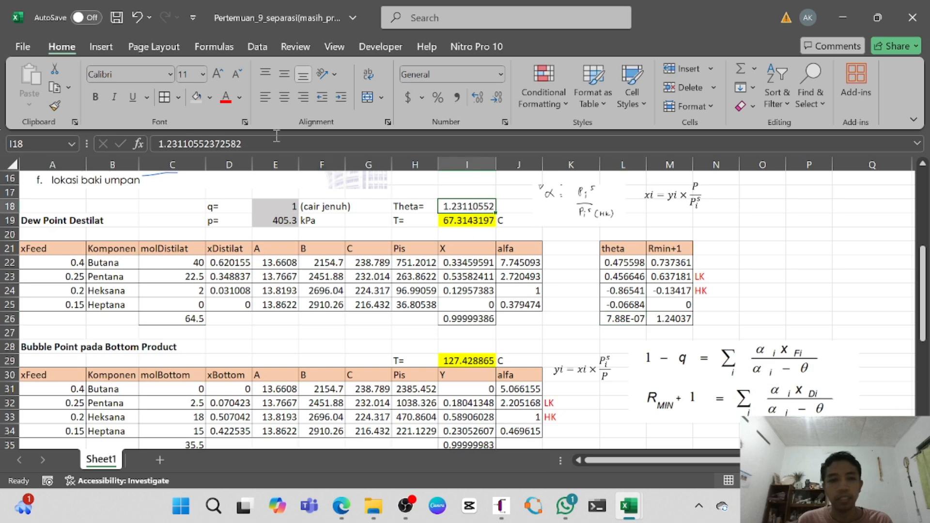
pyautogui.click(209, 96)
pyautogui.click(231, 263)
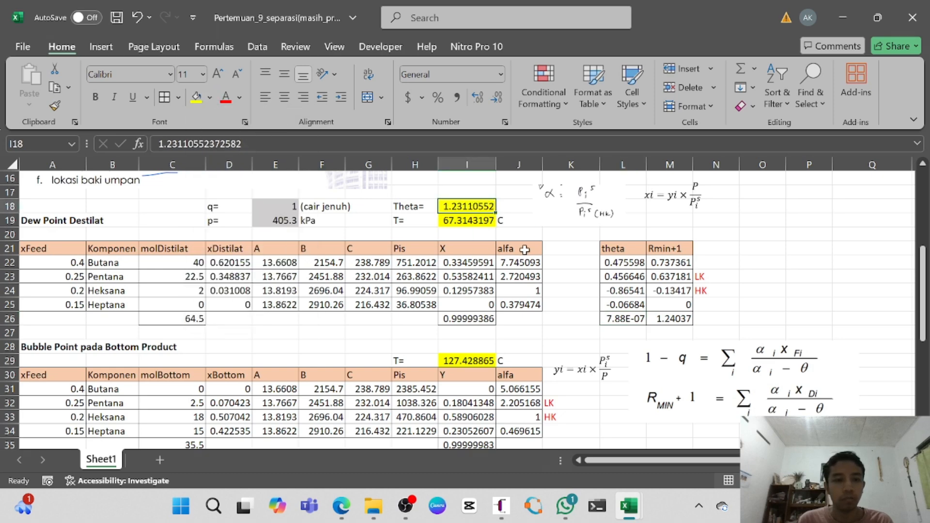
pyautogui.click(621, 319)
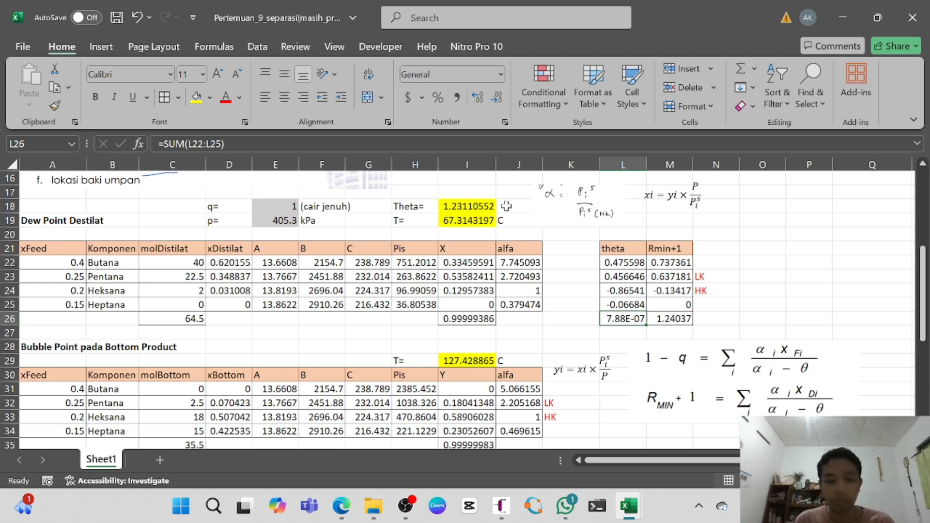
pyautogui.hotkey('ctrl', 's')
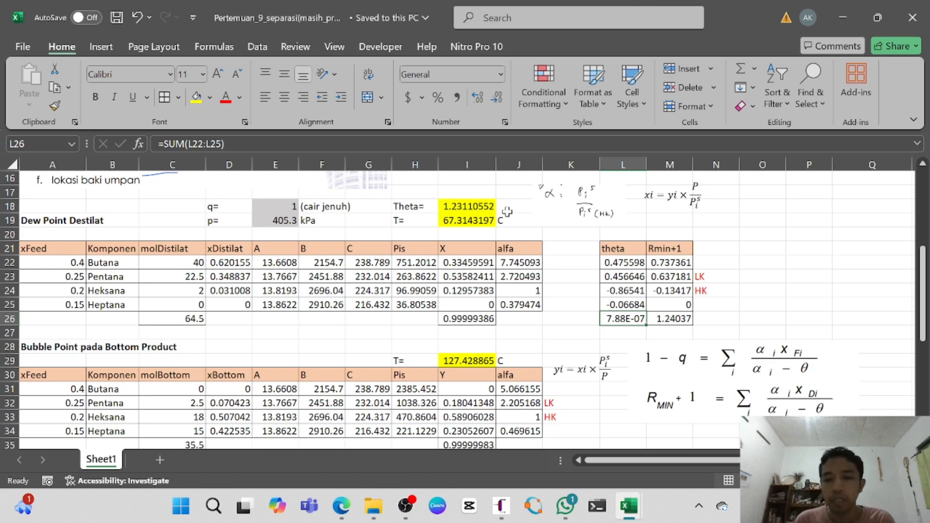
# - Compare the Rmin+1 equation with Butana's Rmin+1 formula and the alfa, xDistilat and Theta cells it references
pyautogui.click(805, 371)
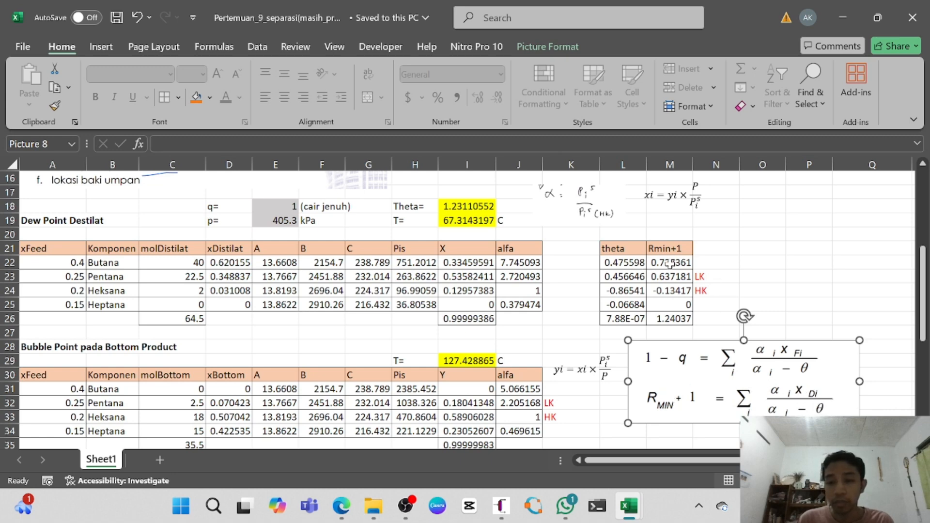
pyautogui.click(670, 264)
pyautogui.doubleClick(670, 264)
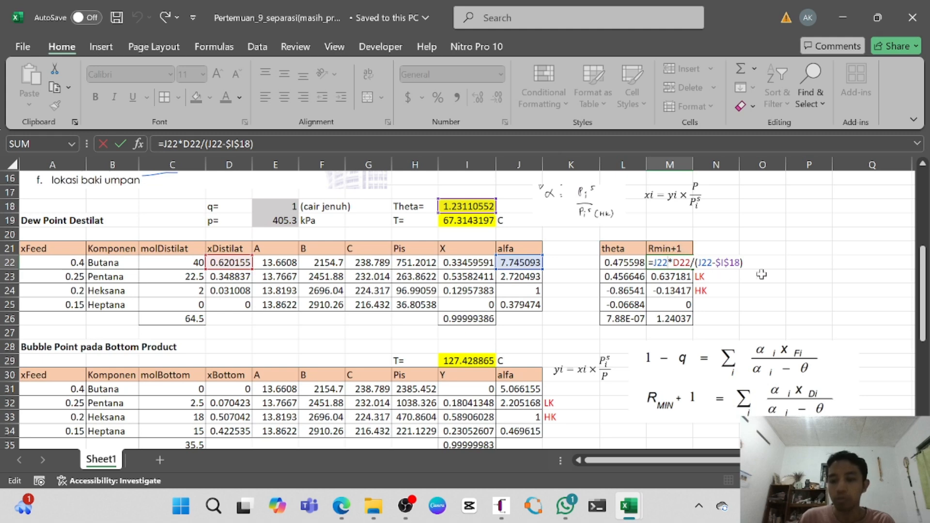
pyautogui.press('Return')
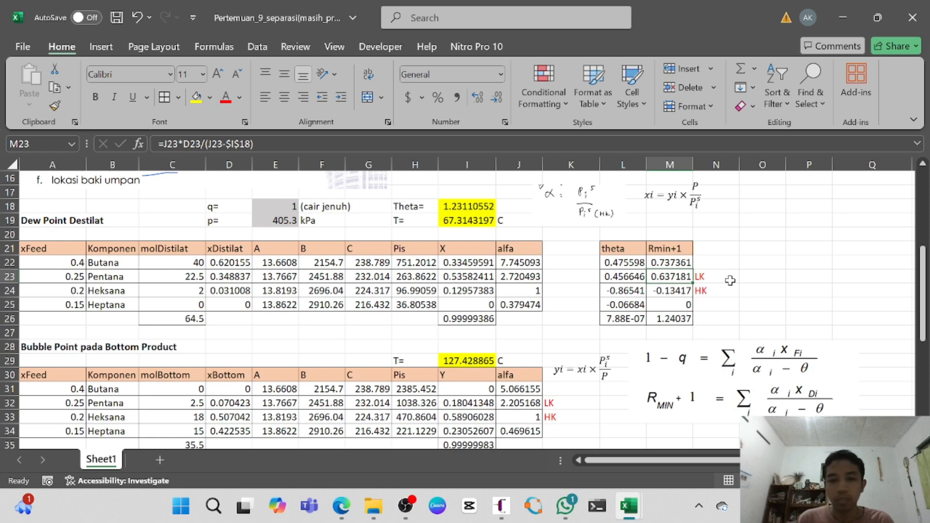
# - Look over the αavg, Nmin and reflux plot sections below the tables, focusing on the αavg equation
pyautogui.scroll(-4, 730, 281)
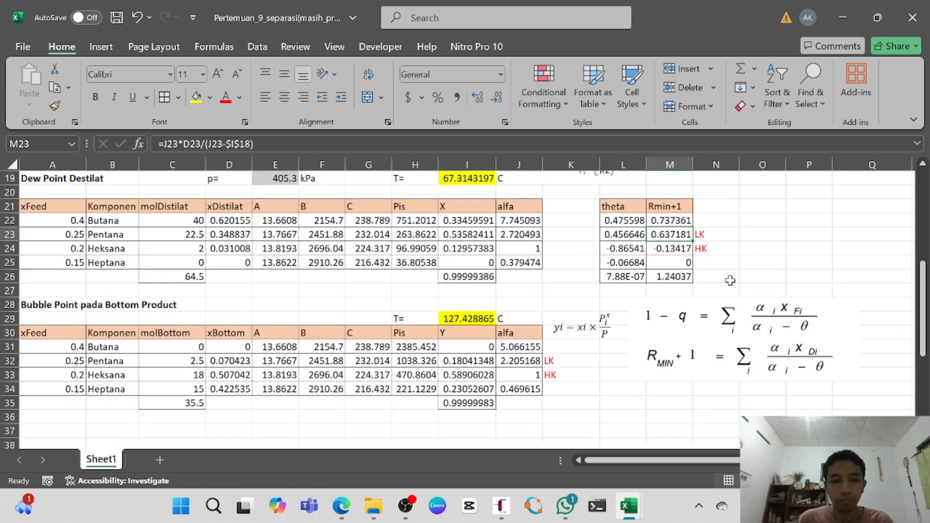
pyautogui.scroll(-1, 730, 280)
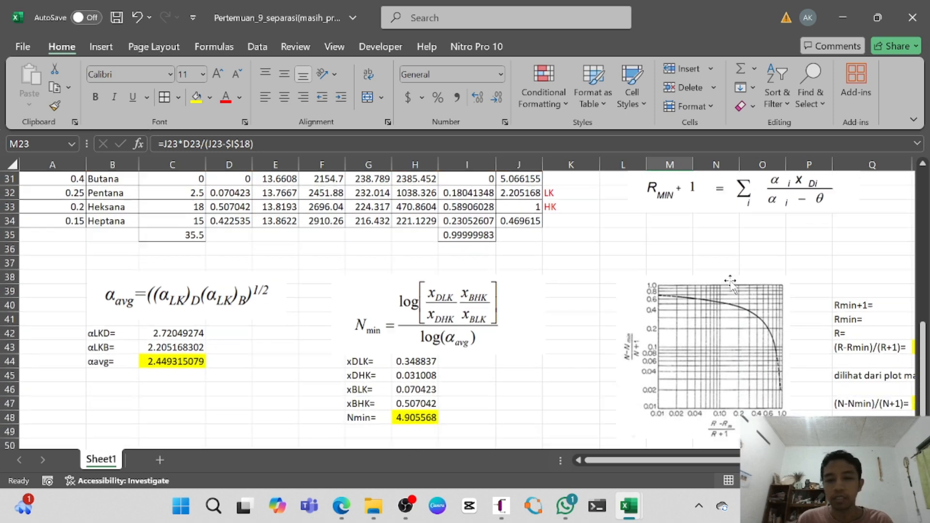
pyautogui.scroll(-1, 588, 280)
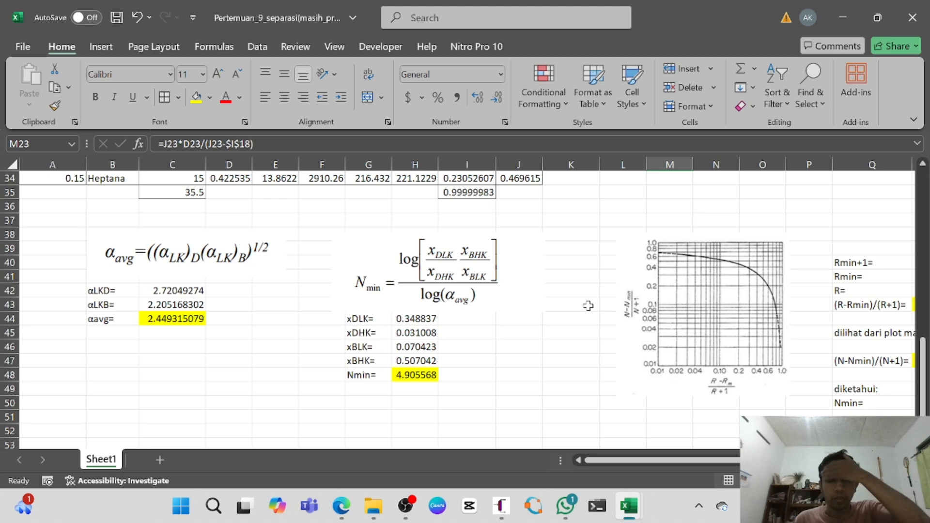
pyautogui.scroll(2, 588, 305)
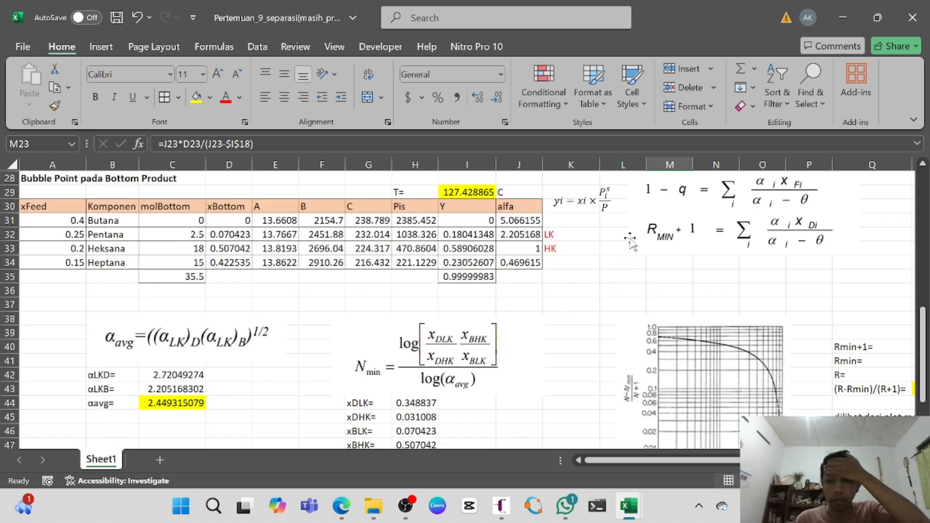
pyautogui.scroll(-1, 589, 297)
pyautogui.scroll(-2, 589, 297)
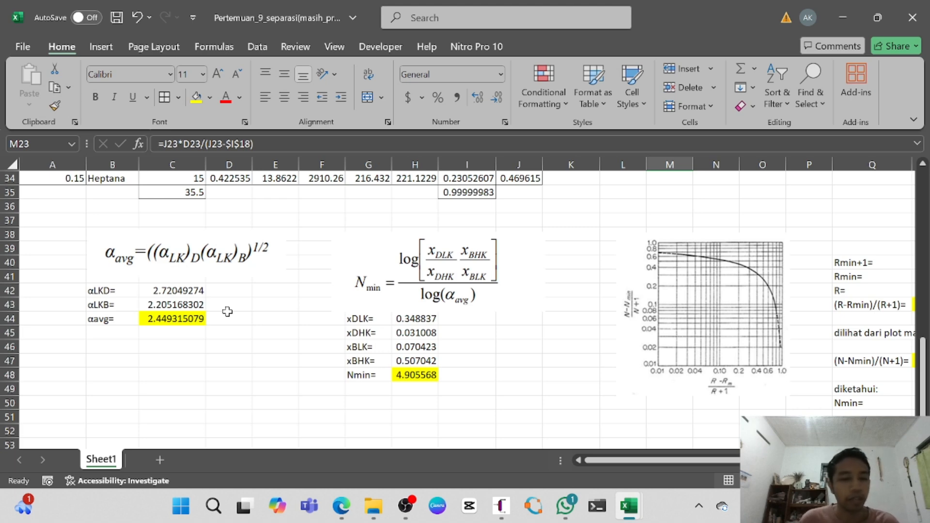
pyautogui.click(191, 248)
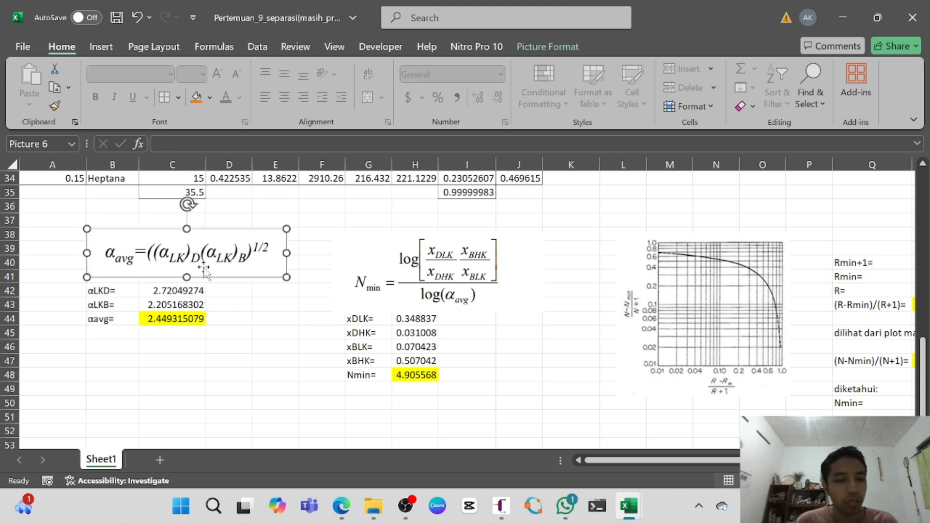
pyautogui.click(239, 315)
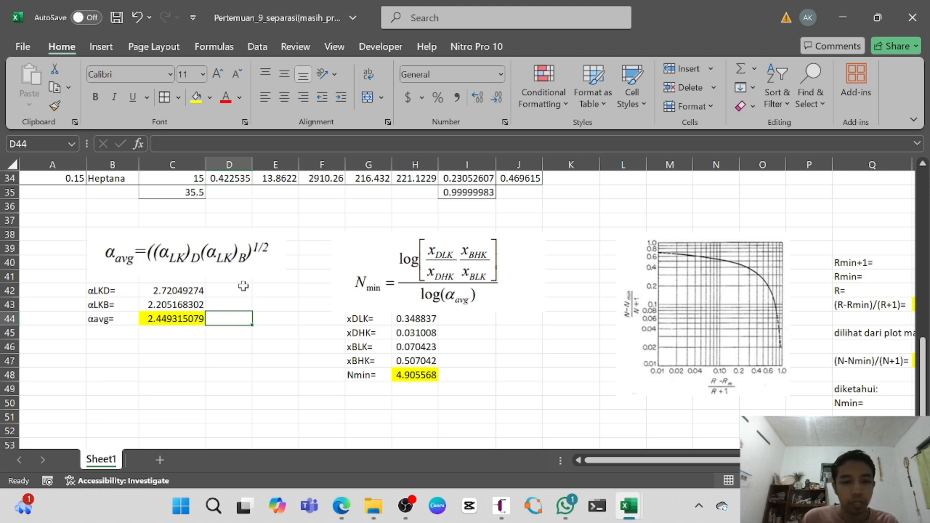
# - Trace the αLKD reference back to Pentana's alfa in the distillate dew point table
pyautogui.doubleClick(185, 291)
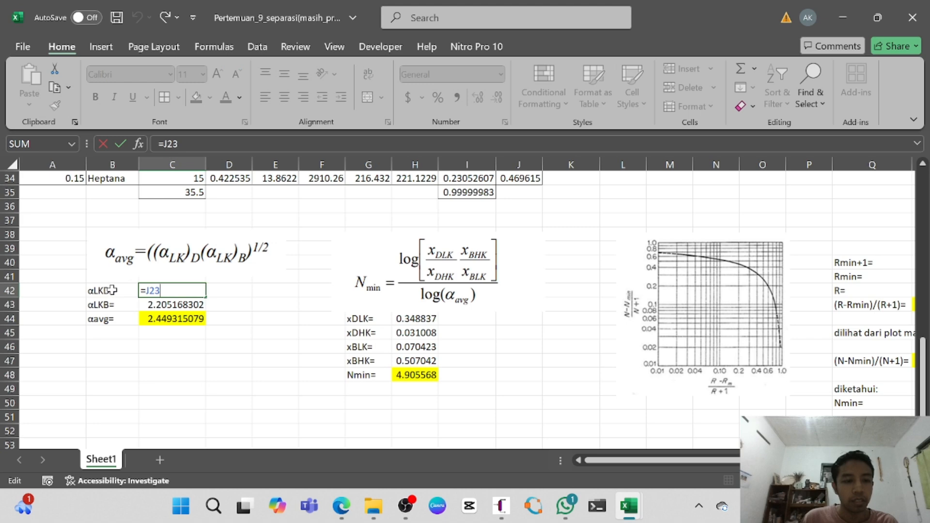
pyautogui.scroll(5, 534, 255)
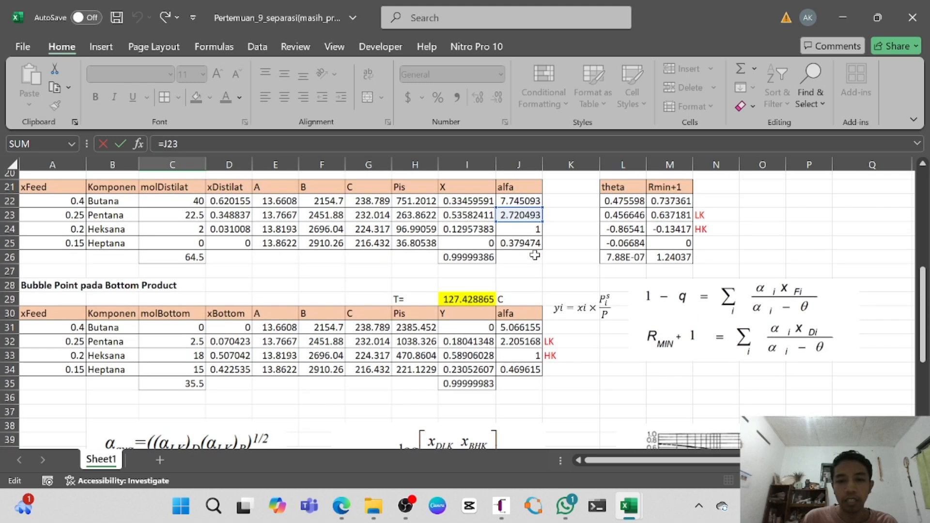
pyautogui.scroll(1, 534, 256)
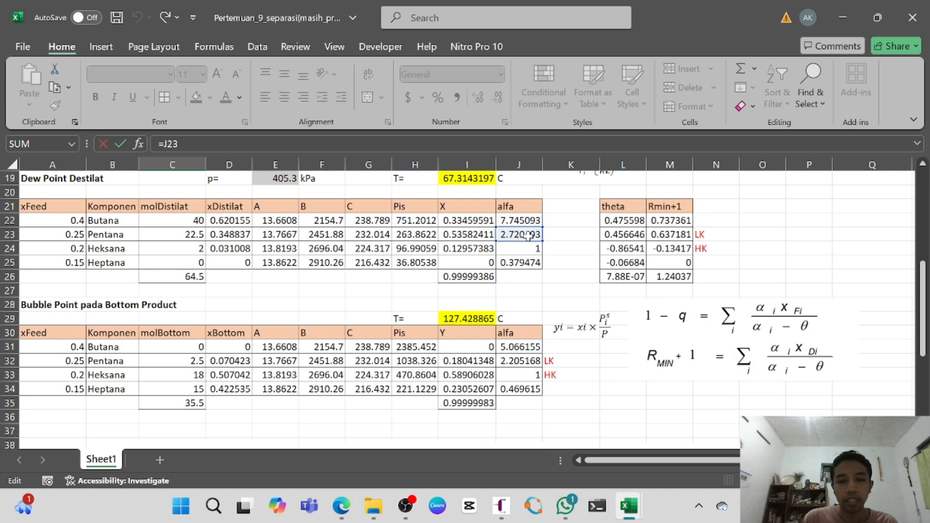
pyautogui.scroll(-5, 529, 236)
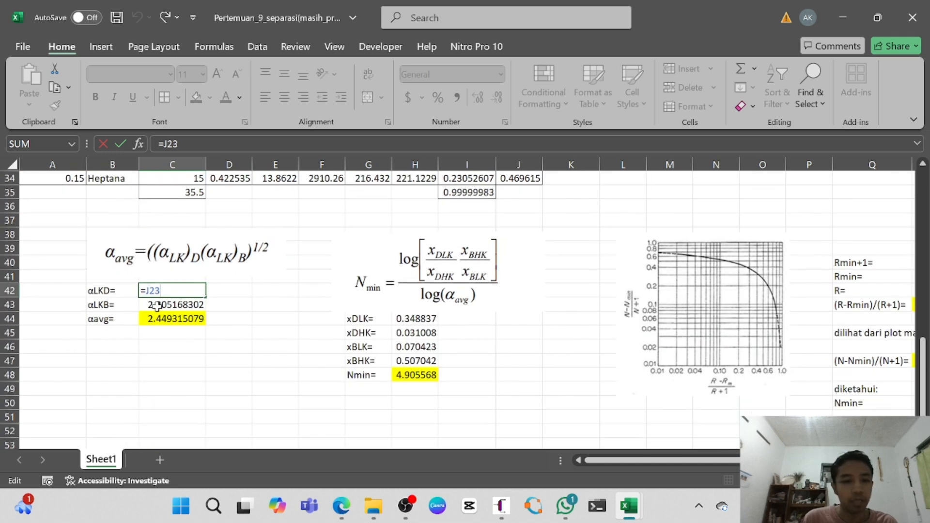
pyautogui.press('Return')
# - Trace the αLKB reference =J32 to Pentana's alfa in the bubble point table, and check the αavg formula
pyautogui.write('=J32')
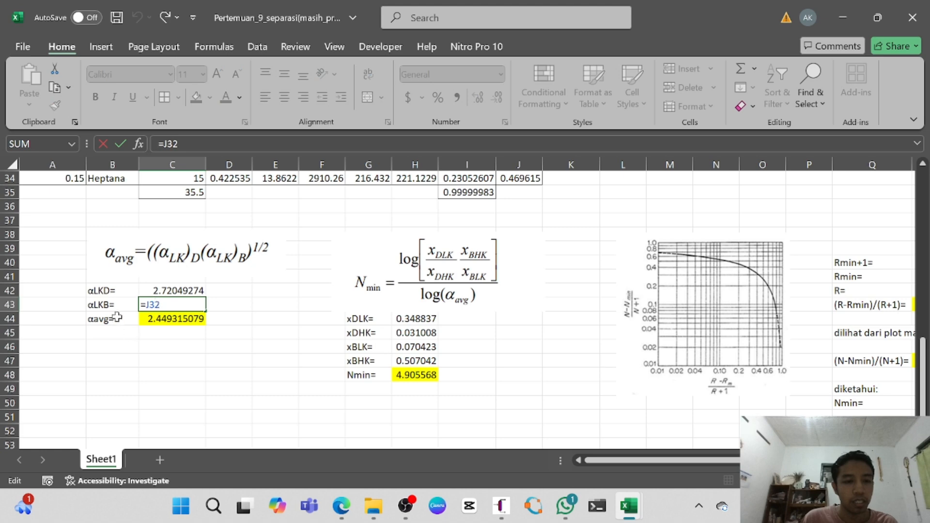
pyautogui.scroll(2, 201, 304)
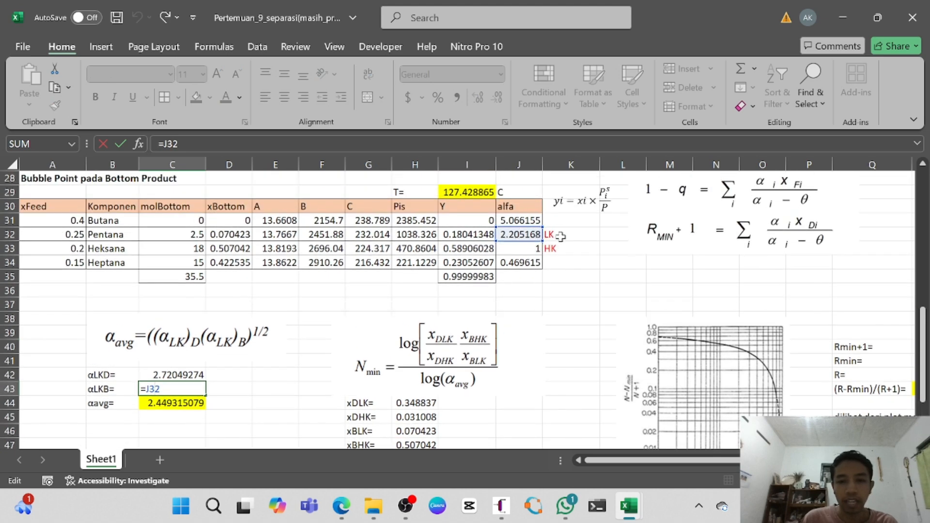
pyautogui.scroll(-1, 195, 367)
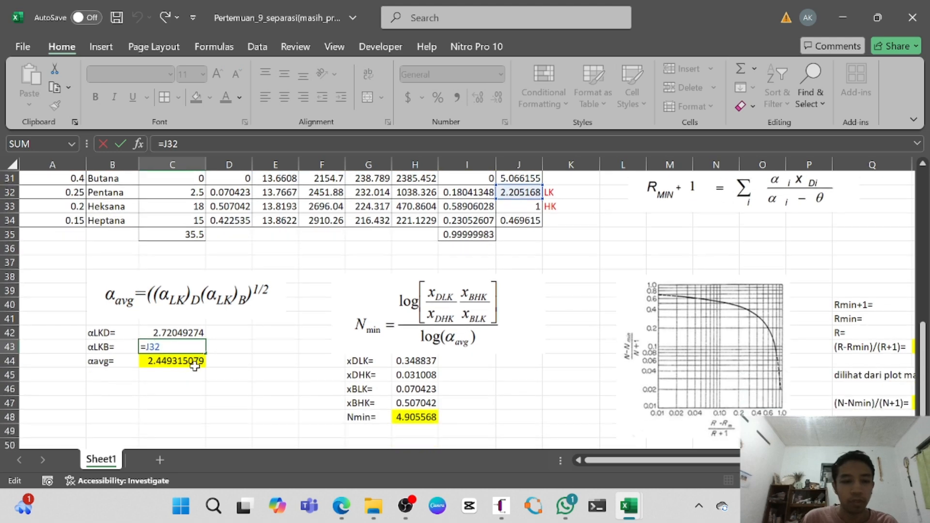
pyautogui.press('Return')
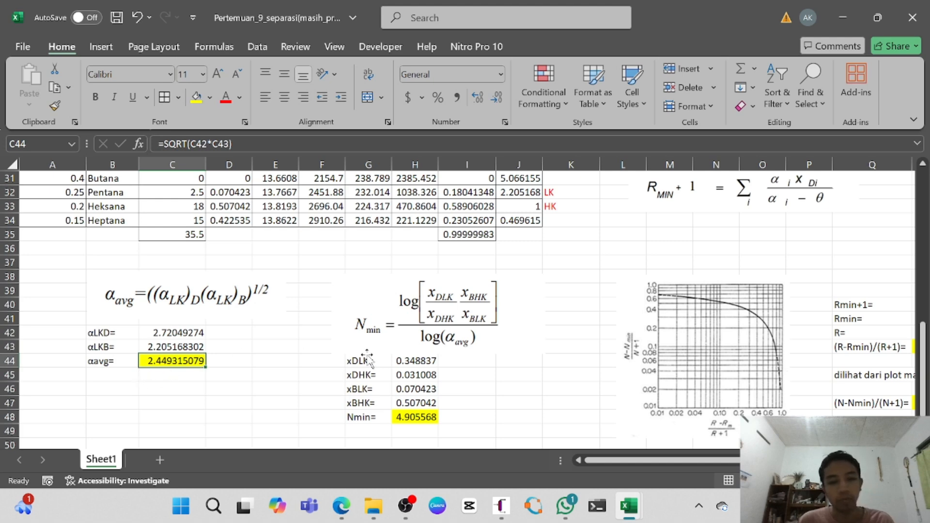
# - Examine the Nmin equation and trace the xDLK reference back to Pentana's xDistilat in the dew point table
pyautogui.click(427, 325)
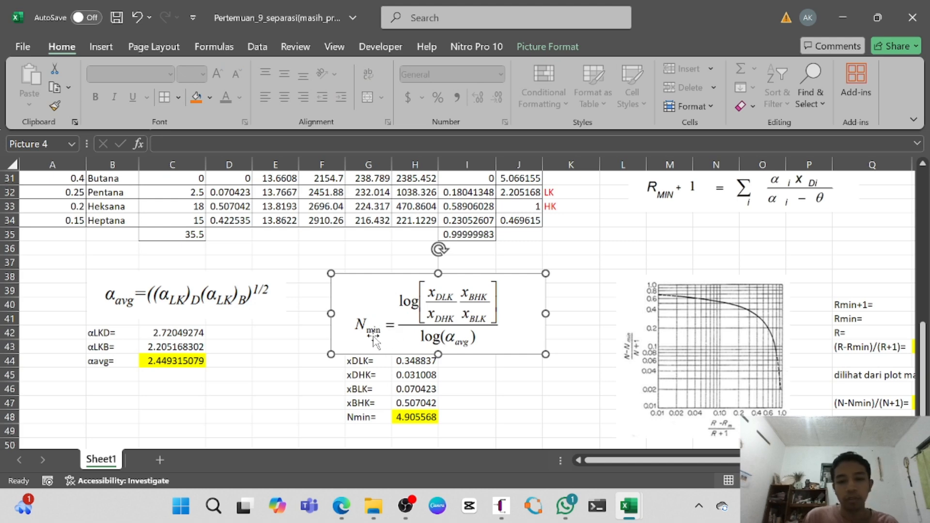
pyautogui.scroll(-1, 484, 374)
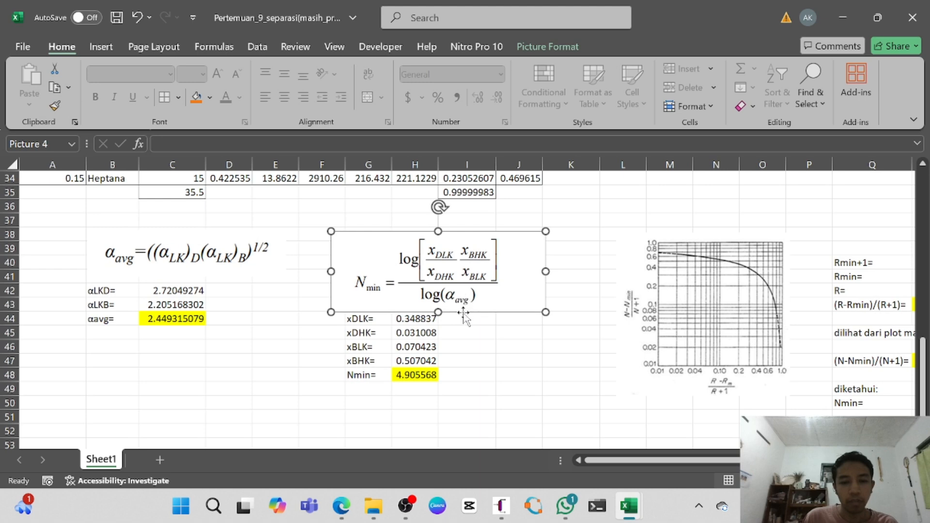
pyautogui.click(167, 320)
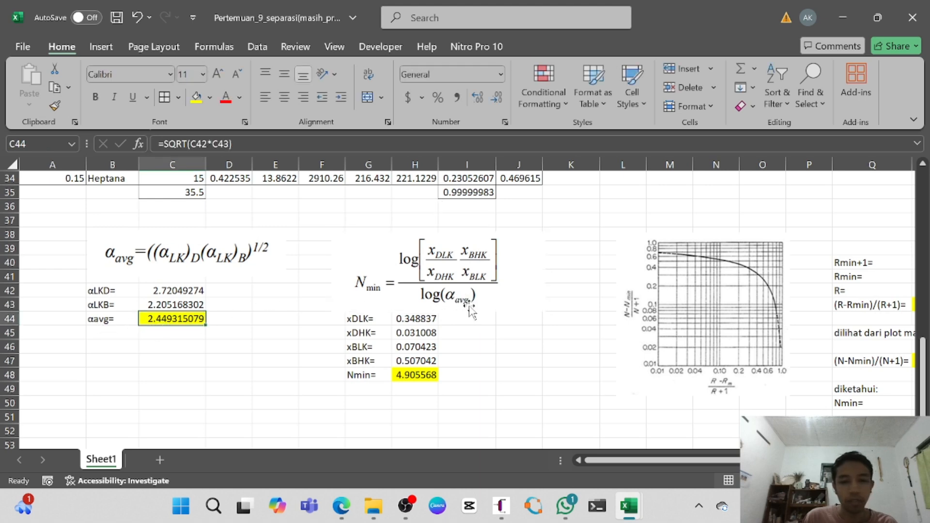
pyautogui.doubleClick(410, 319)
pyautogui.scroll(2, 581, 329)
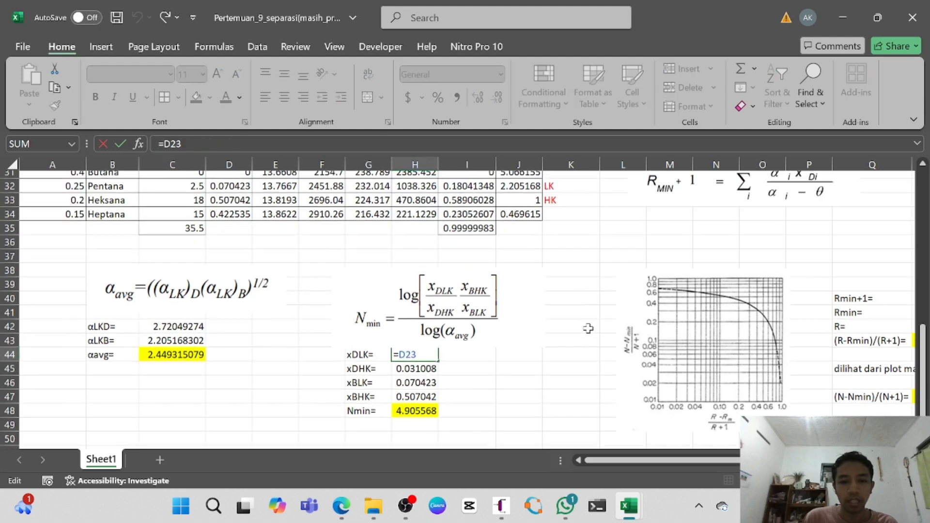
pyautogui.scroll(4, 588, 328)
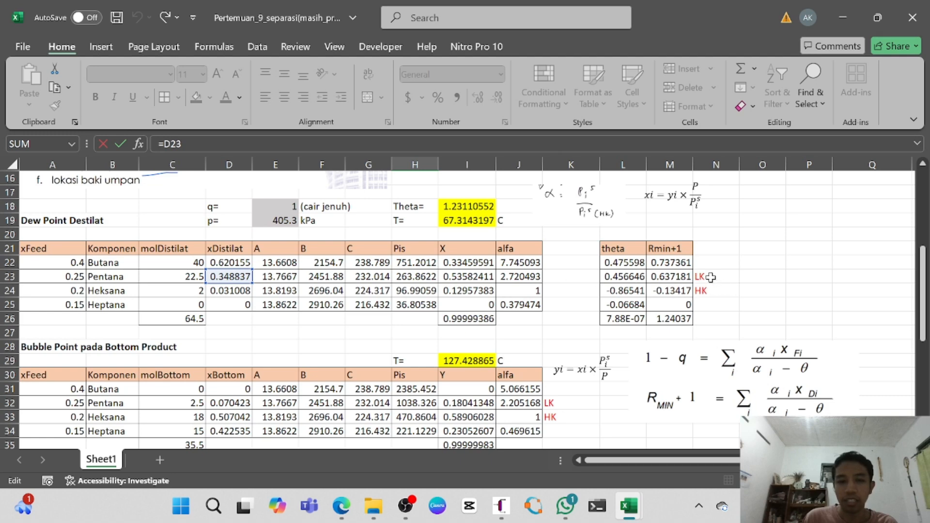
pyautogui.press('Return')
# - Move the LK and HK labels beside the alfa values of Pentana and Heksana in the dew point table, and save the workbook
pyautogui.scroll(5, 600, 356)
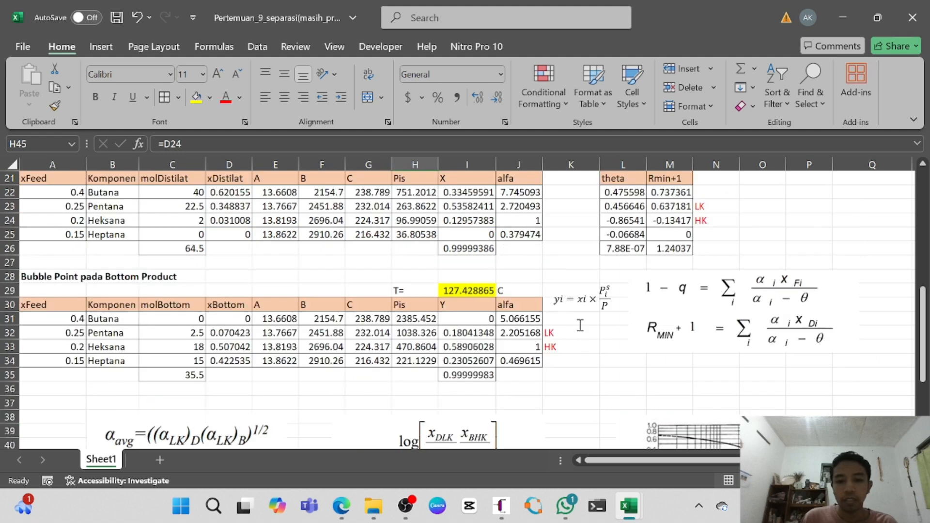
pyautogui.click(719, 336)
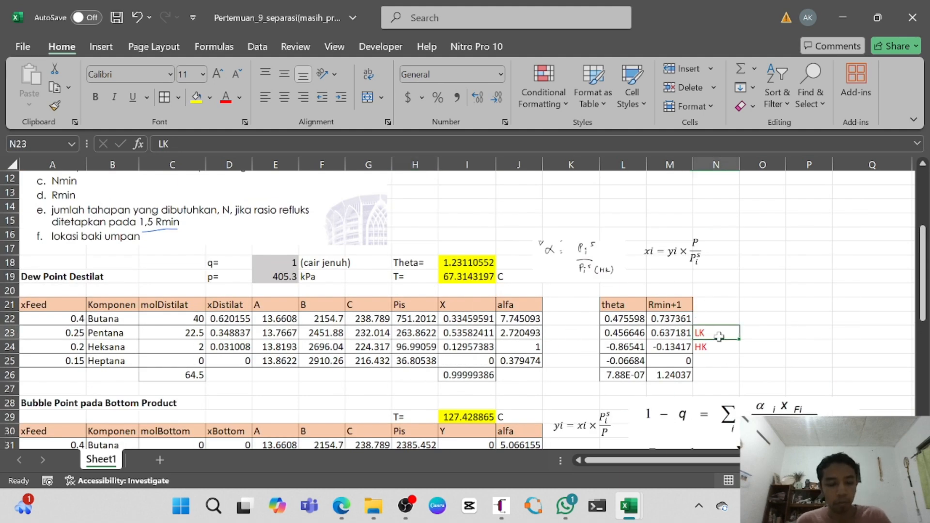
pyautogui.hotkey('ctrl', 'c')
pyautogui.click(553, 333)
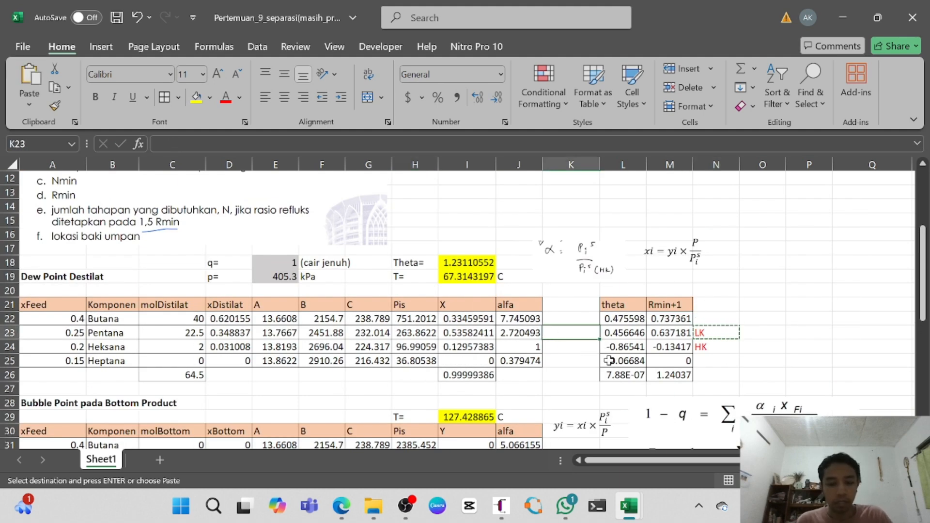
pyautogui.hotkey('ctrl', 'v')
pyautogui.click(709, 347)
pyautogui.hotkey('ctrl', 'x')
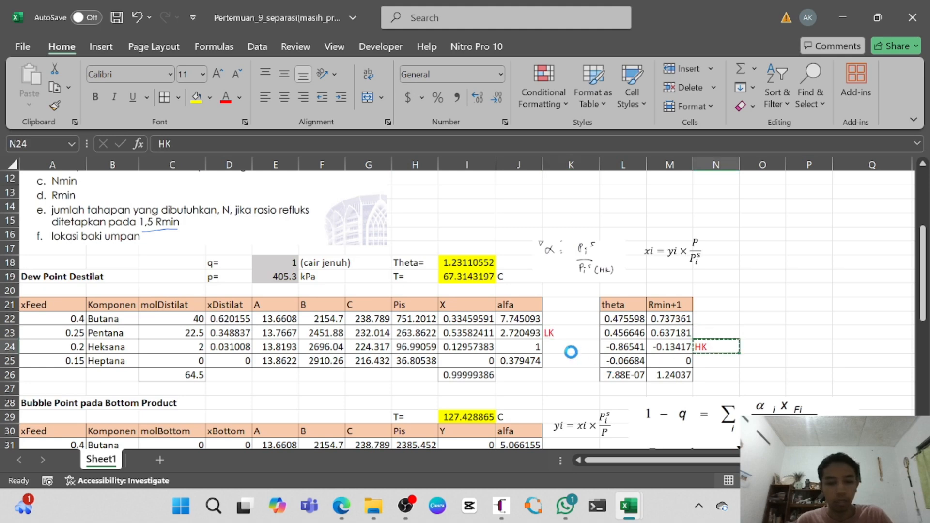
pyautogui.click(571, 350)
pyautogui.hotkey('ctrl', 'v')
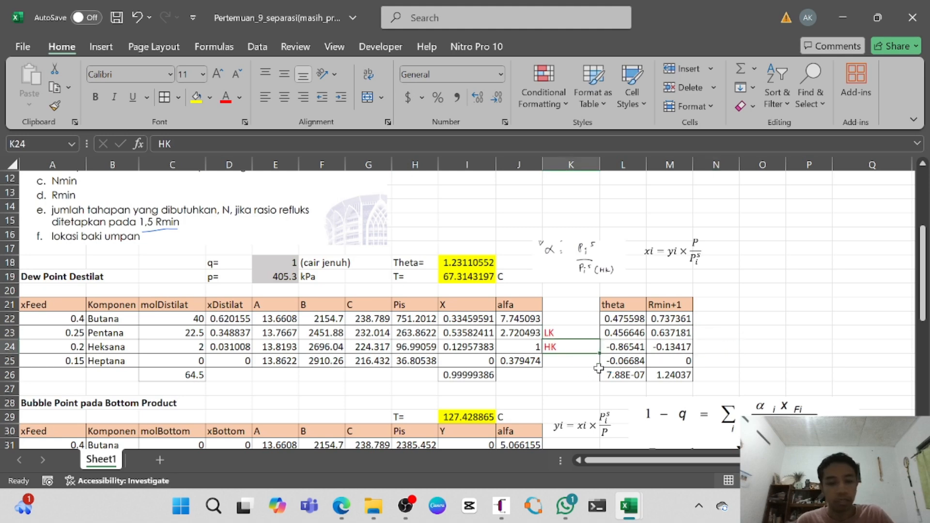
pyautogui.hotkey('ctrl', 's')
# - Trace the xDHK reference =D24 back to Heksana's xDistilat in the dew point table
pyautogui.scroll(-2, 596, 363)
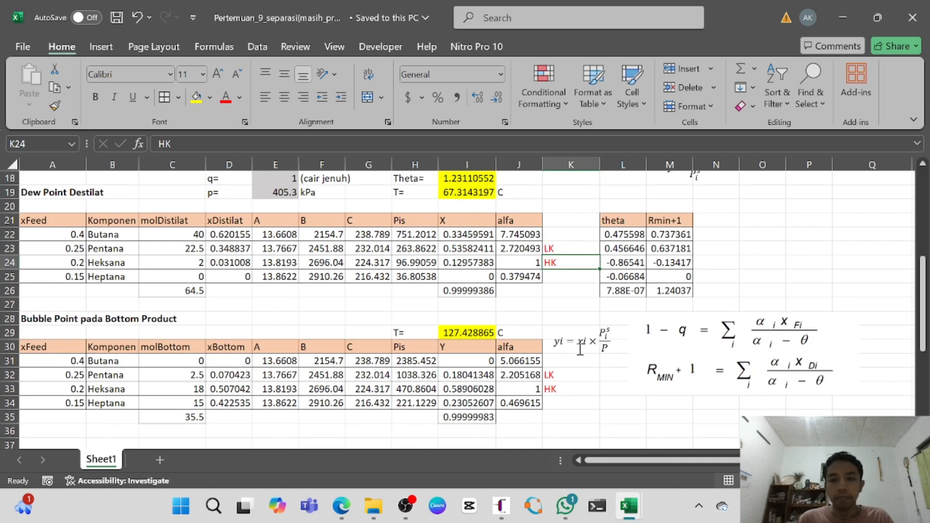
pyautogui.scroll(-5, 411, 295)
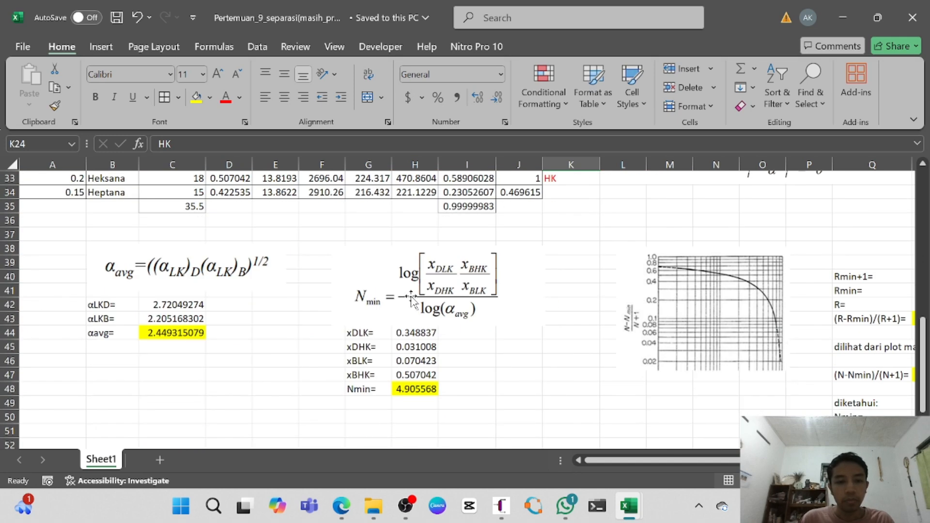
pyautogui.doubleClick(412, 347)
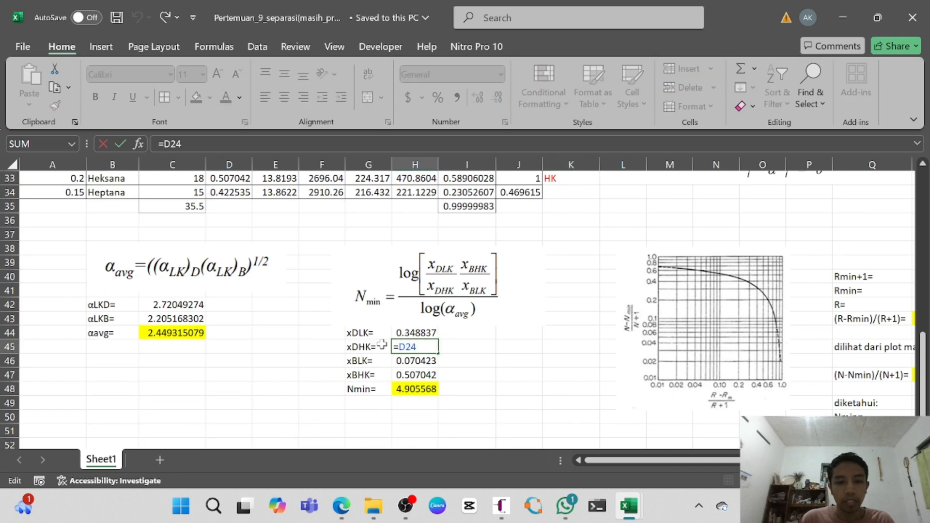
pyautogui.scroll(4, 473, 334)
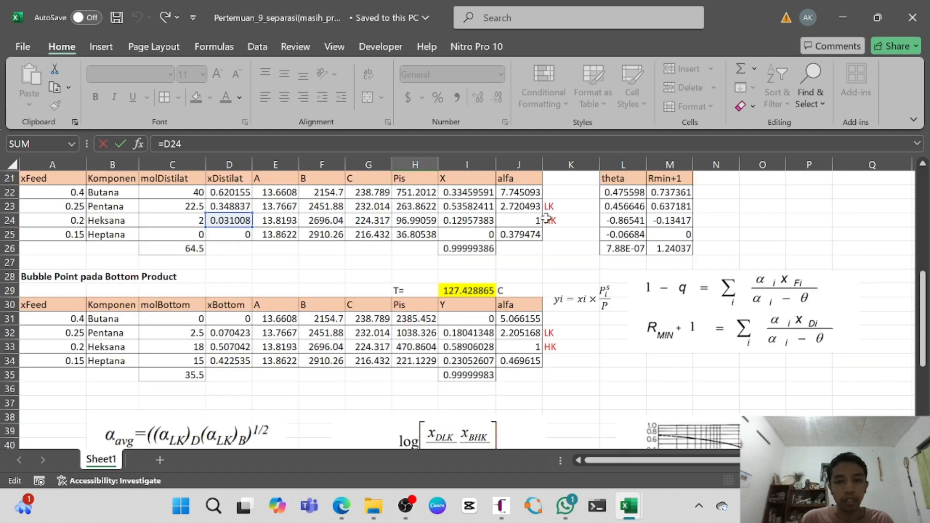
pyautogui.scroll(-4, 345, 268)
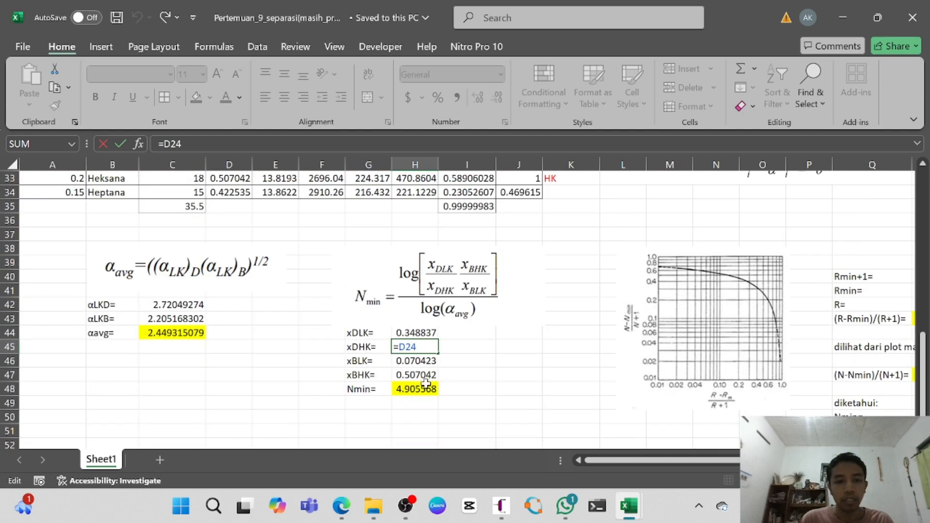
pyautogui.press('Return')
pyautogui.press('Return')
pyautogui.press('Return')
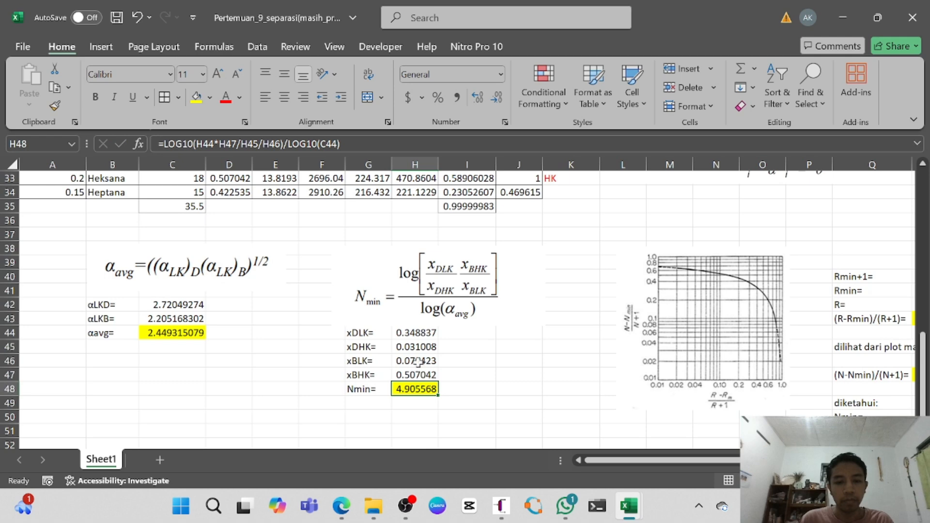
# - Trace the xBLK reference =D32 to Pentana's xBottom, and compare the Nmin formula with its equation
pyautogui.doubleClick(418, 361)
pyautogui.scroll(1, 327, 298)
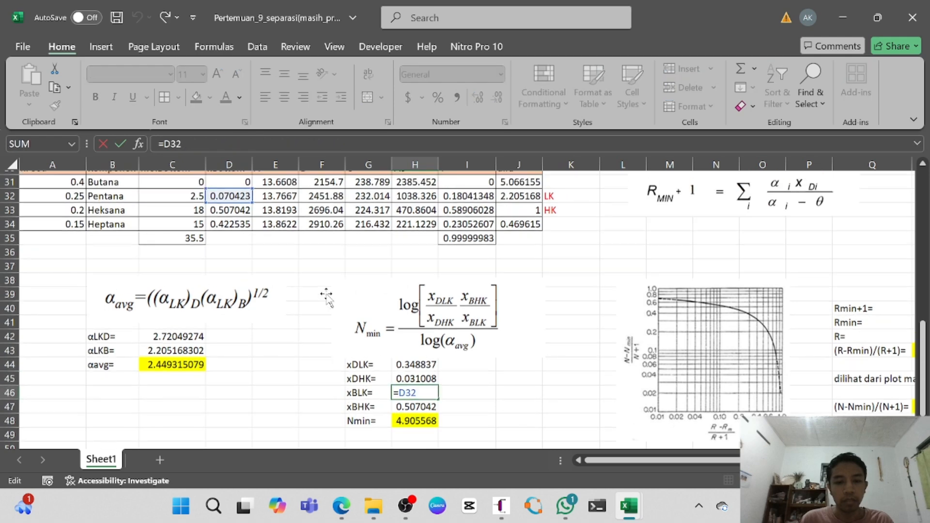
pyautogui.scroll(1, 326, 296)
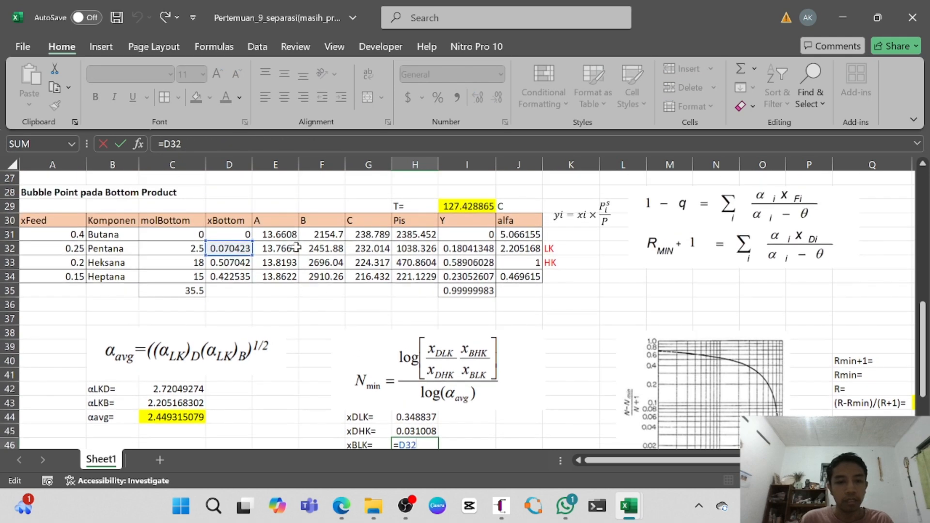
pyautogui.scroll(-2, 415, 321)
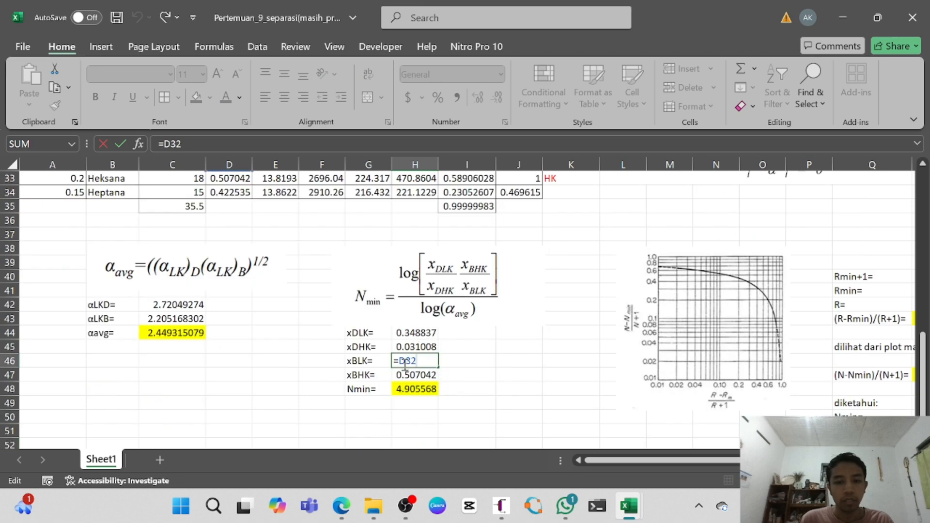
pyautogui.click(492, 375)
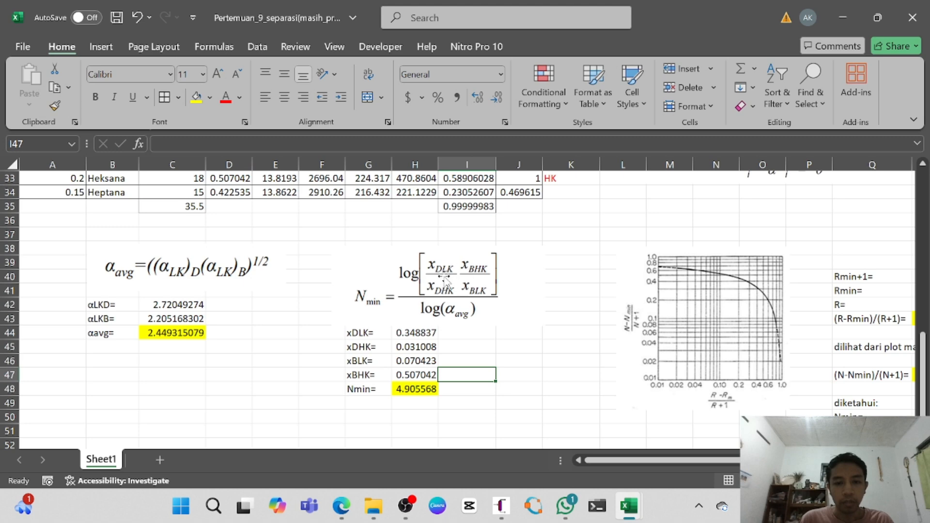
pyautogui.click(423, 388)
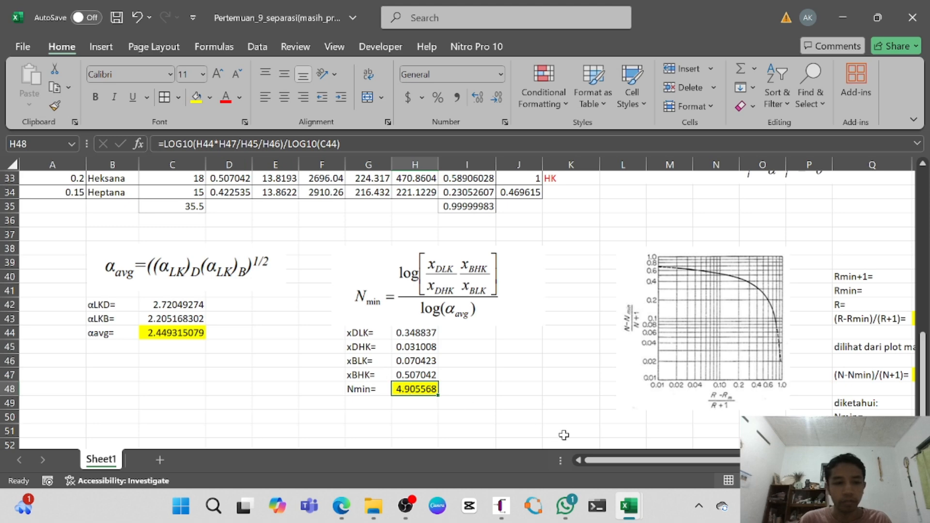
# - Examine the reflux plot section and trace its Rmin+1 value back to the Rmin+1 column total in the theta table
pyautogui.moveTo(624, 459); pyautogui.dragTo(658, 461)
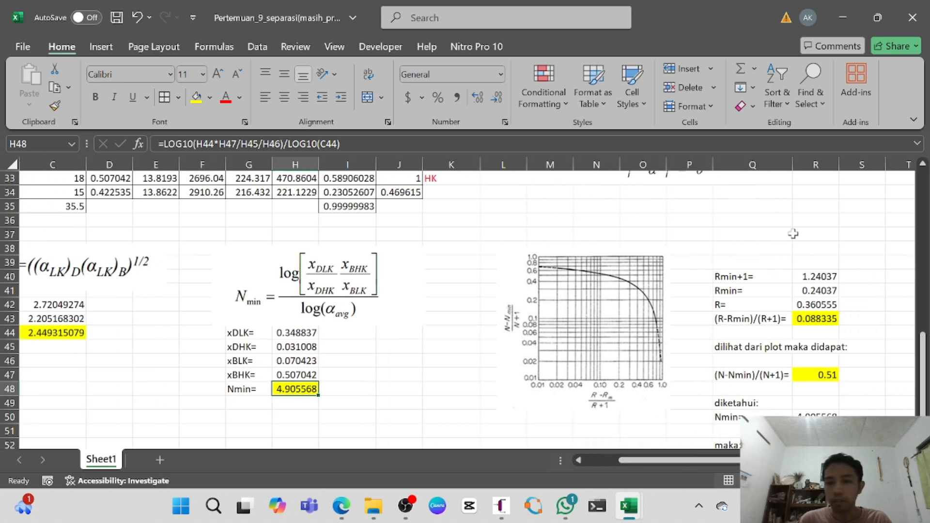
pyautogui.scroll(-1, 793, 234)
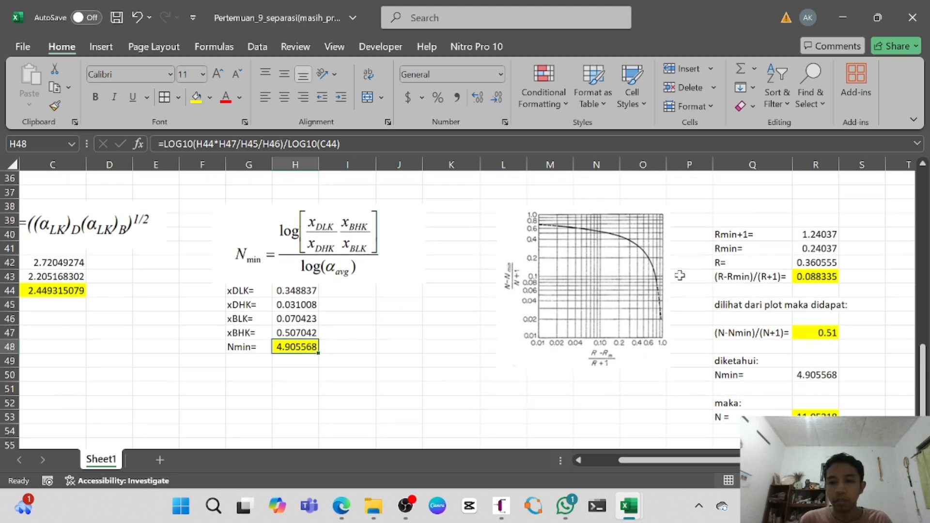
pyautogui.click(628, 288)
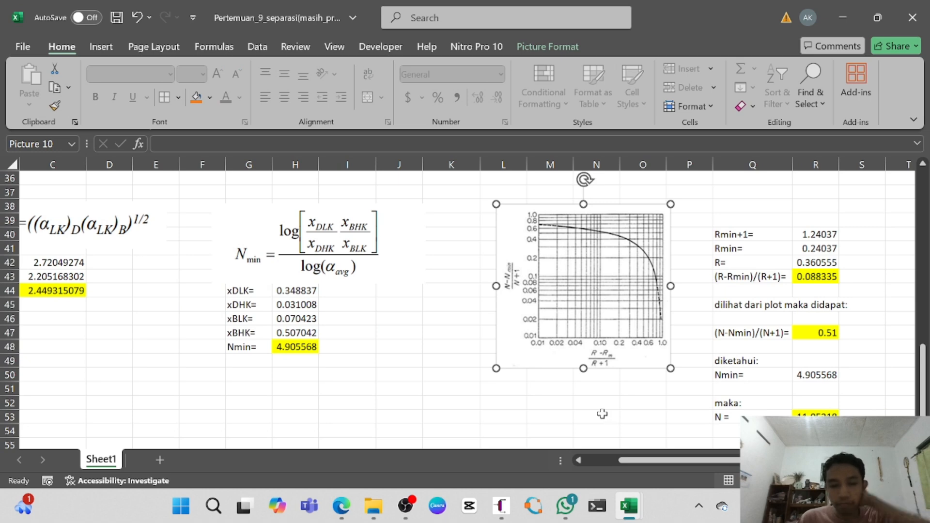
pyautogui.click(744, 239)
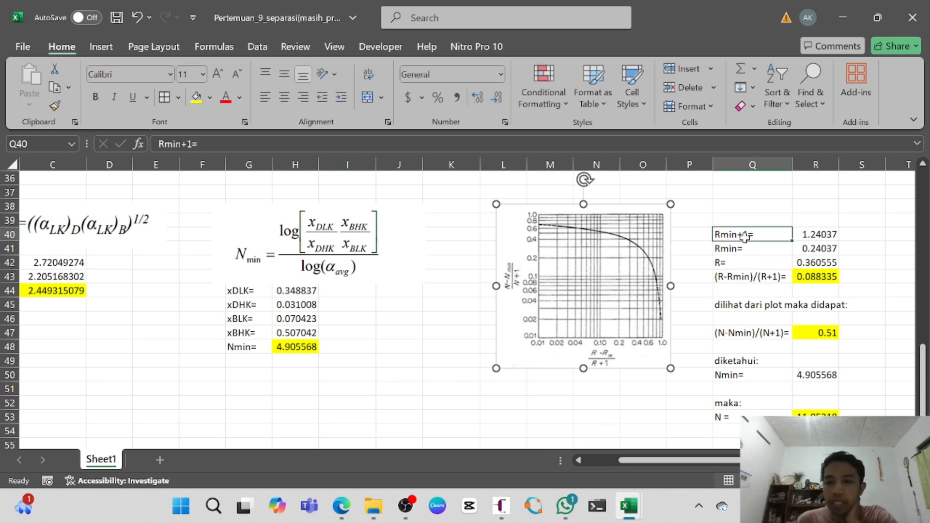
pyautogui.scroll(5, 779, 223)
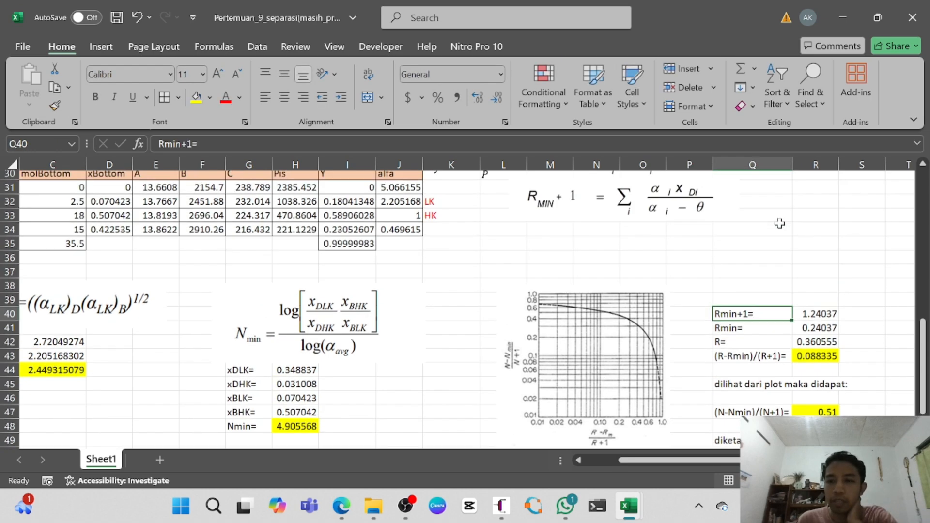
pyautogui.click(549, 249)
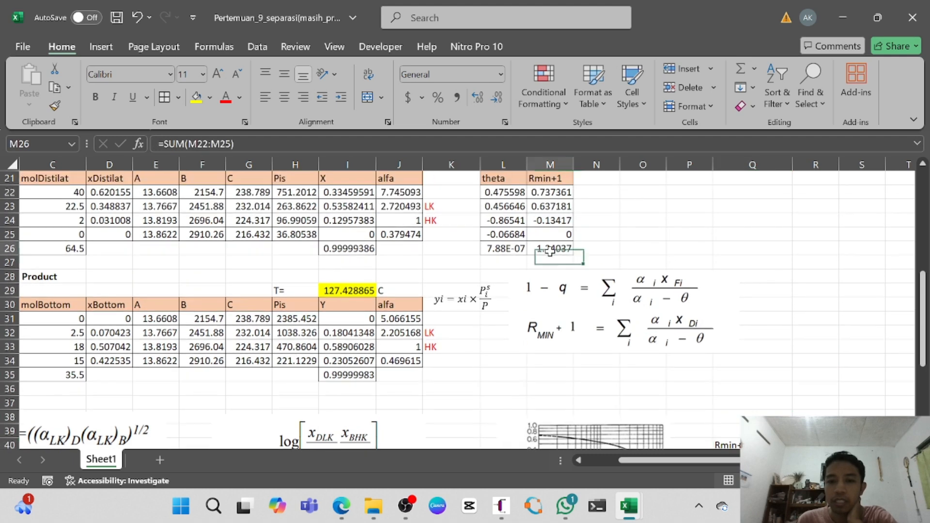
pyautogui.scroll(-3, 833, 315)
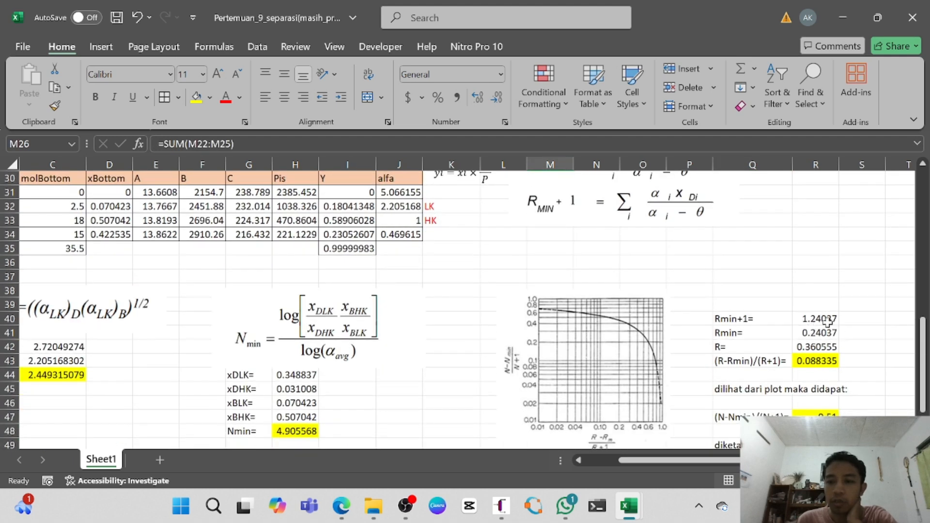
pyautogui.click(828, 317)
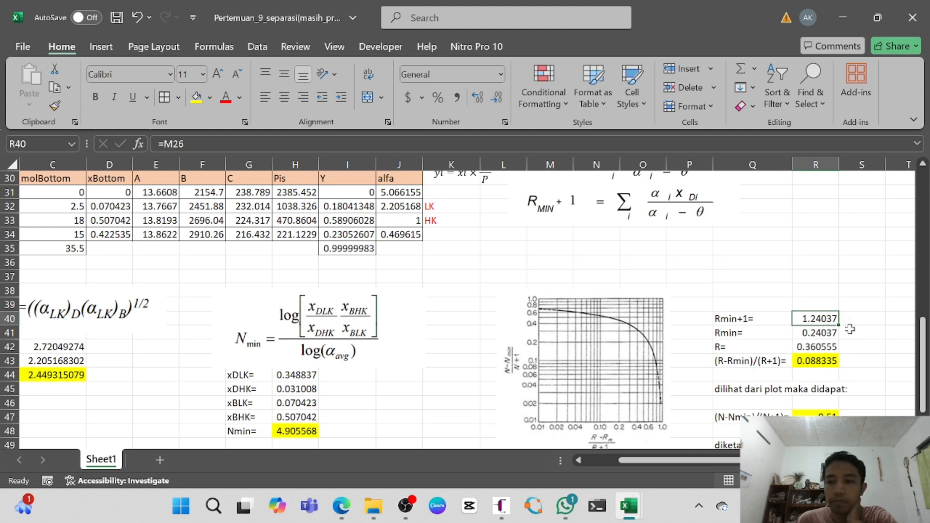
pyautogui.click(865, 335)
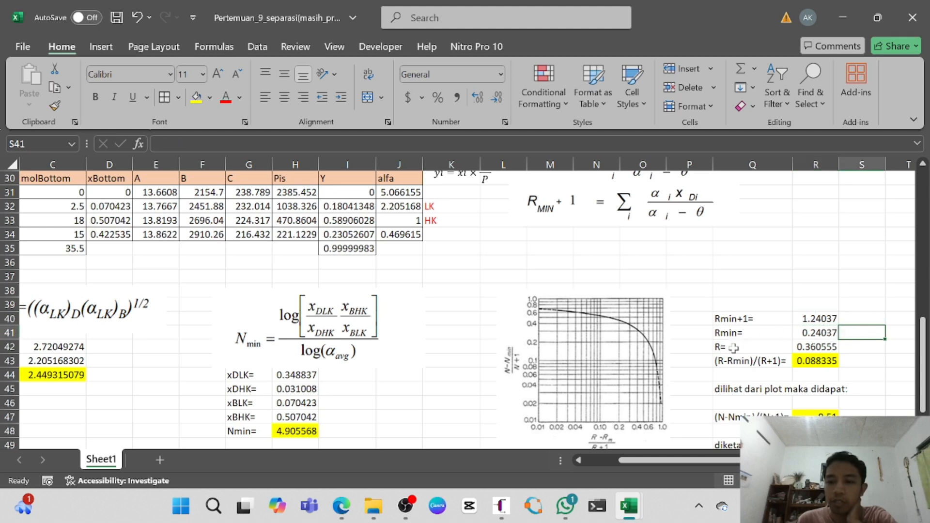
# - Annotate the R value of the reflux section with the text (1.5*Rmin) in cell S42
pyautogui.click(860, 346)
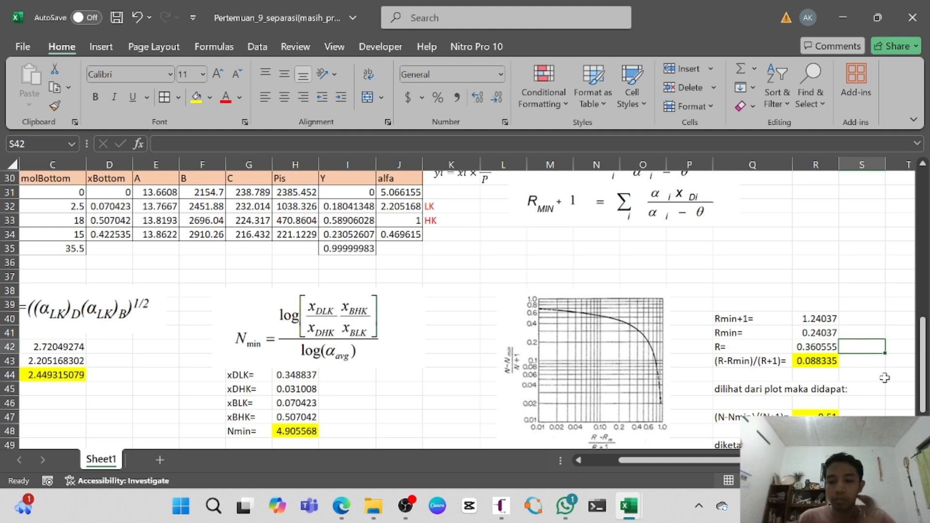
pyautogui.write('=1.5*')
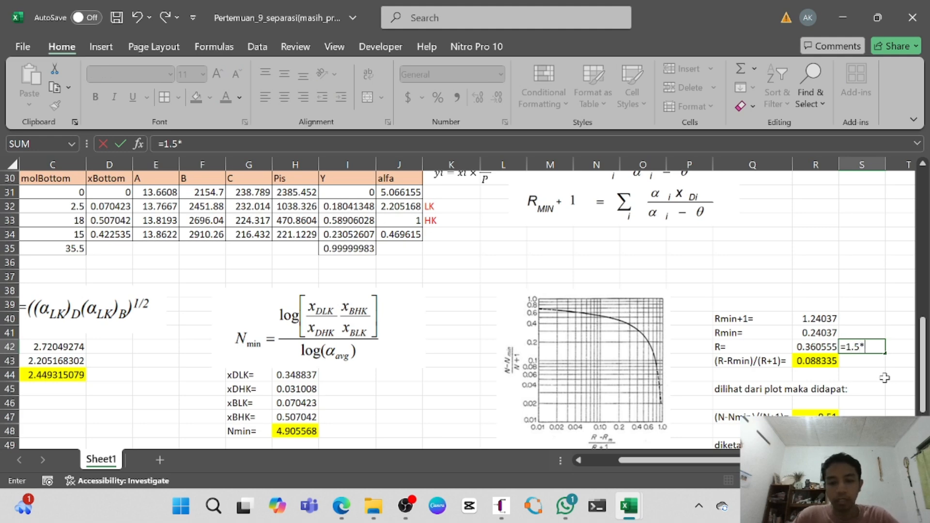
pyautogui.write('Rmin')
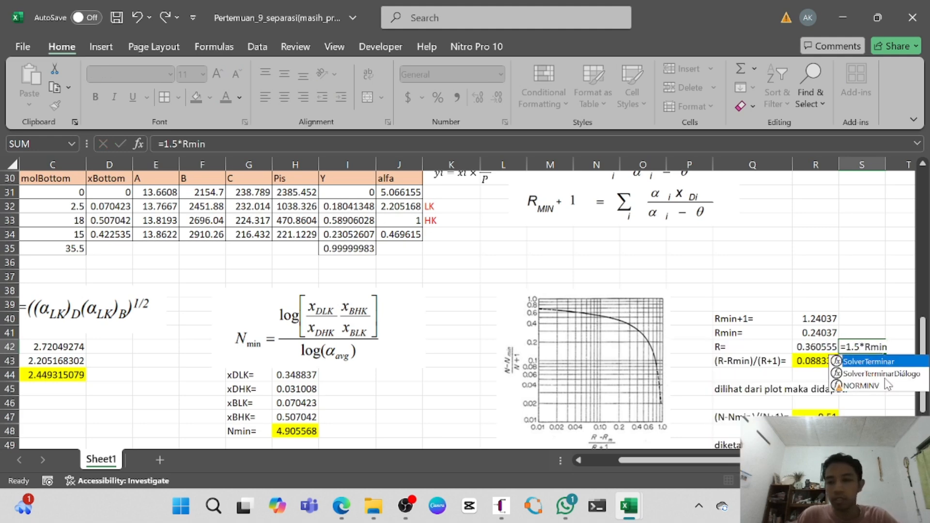
pyautogui.hotkey('ctrl', 'Return')
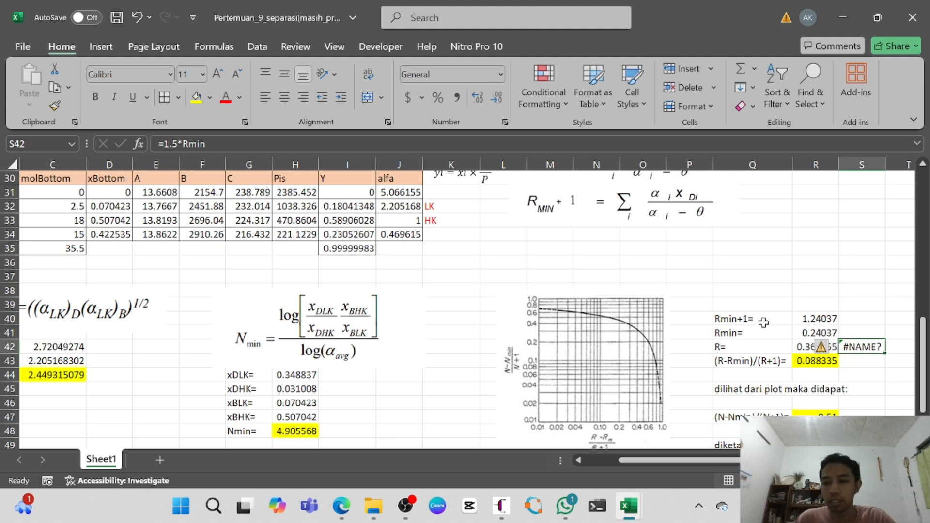
pyautogui.click(166, 143)
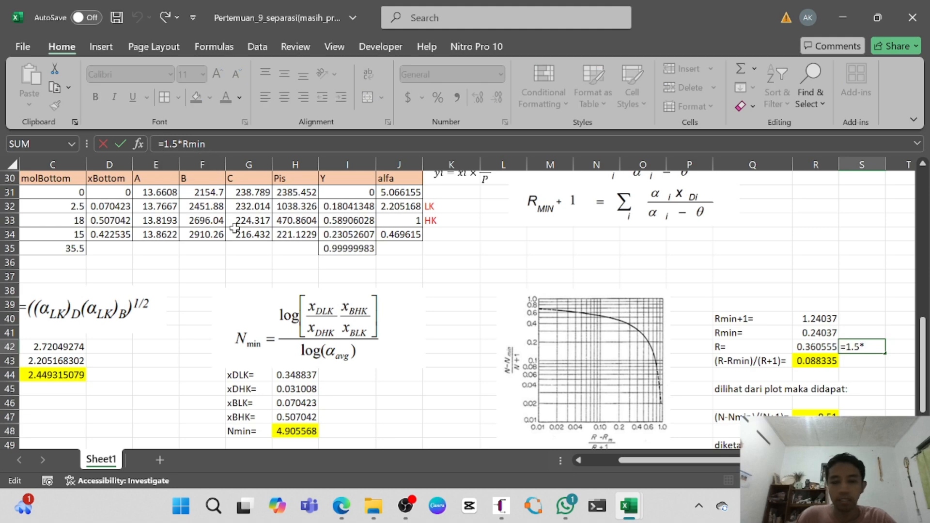
pyautogui.press('BackSpace')
pyautogui.write('(')
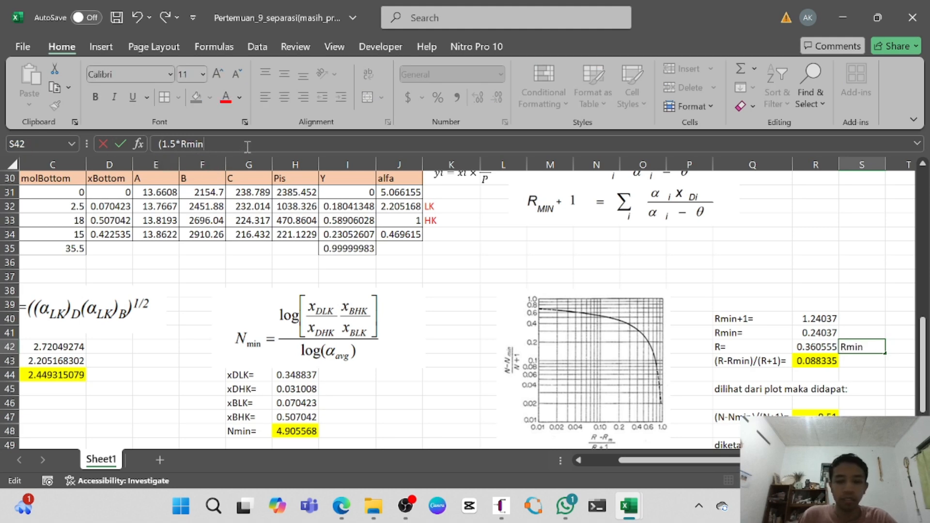
pyautogui.write(')')
pyautogui.press('Return')
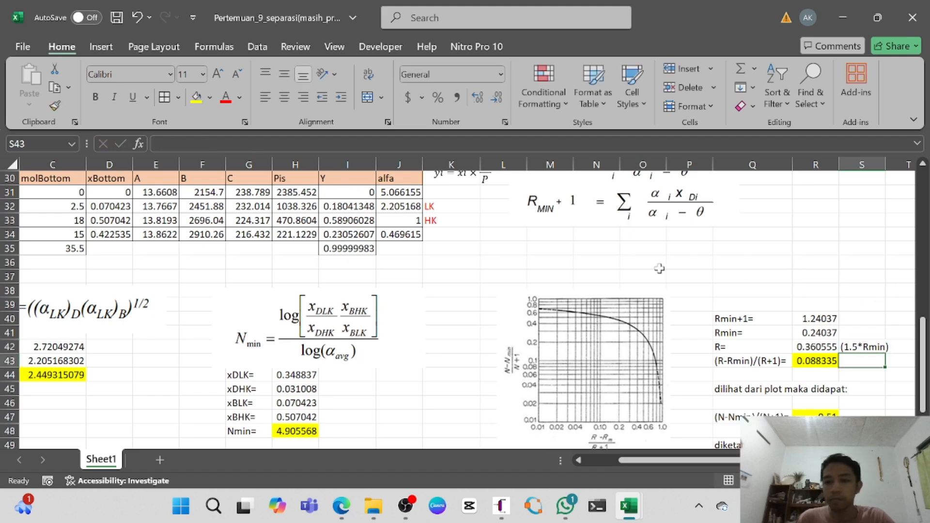
# - Check the reflux ratio condition in the problem statement at the start of the sheet, and return to the reflux plot section
pyautogui.scroll(2, 506, 270)
pyautogui.scroll(8, 507, 270)
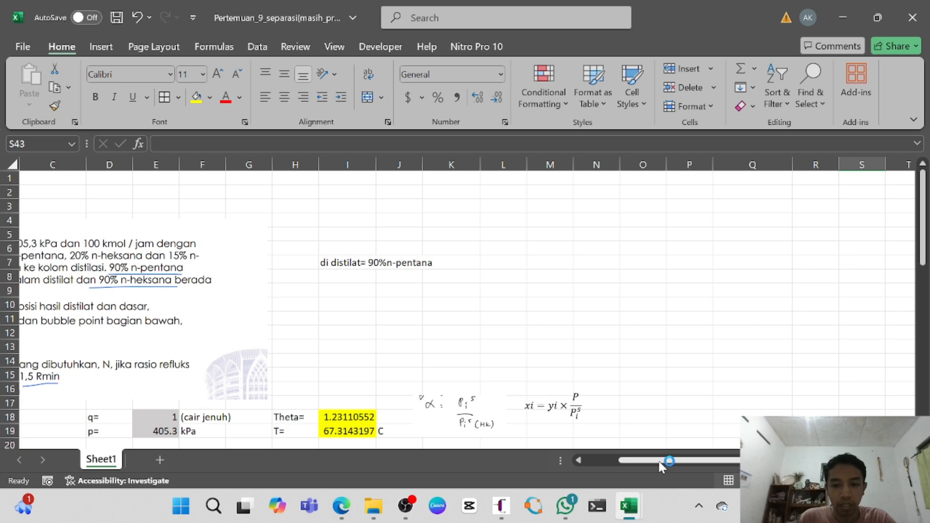
pyautogui.hscroll(-2, 368, 425)
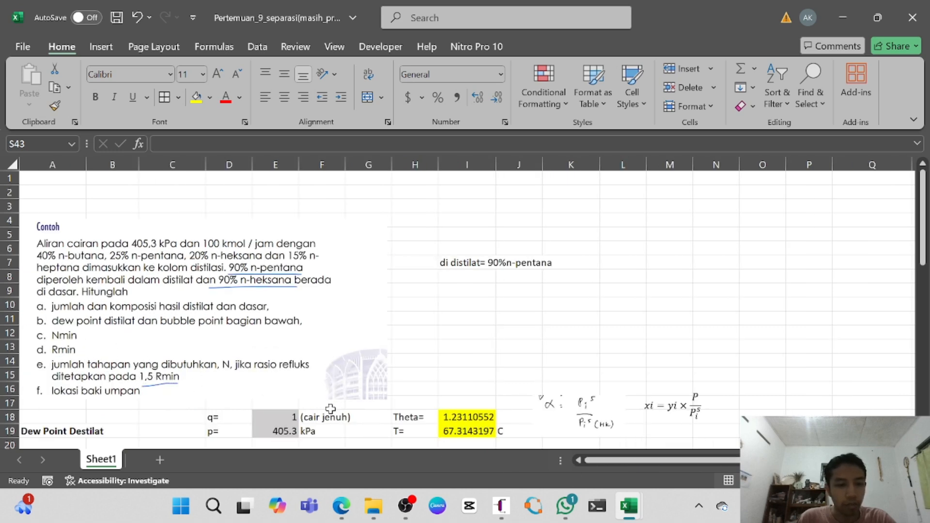
pyautogui.scroll(-12, 695, 289)
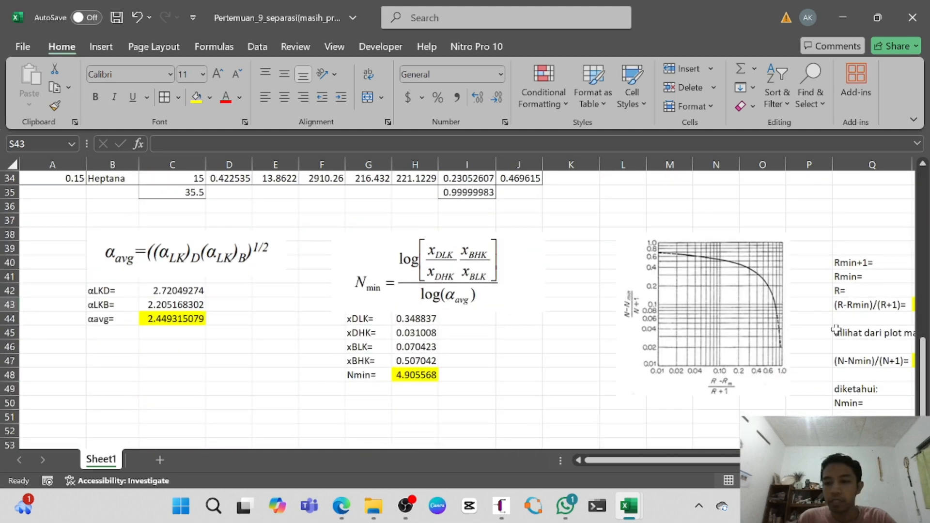
pyautogui.hscroll(3, 855, 315)
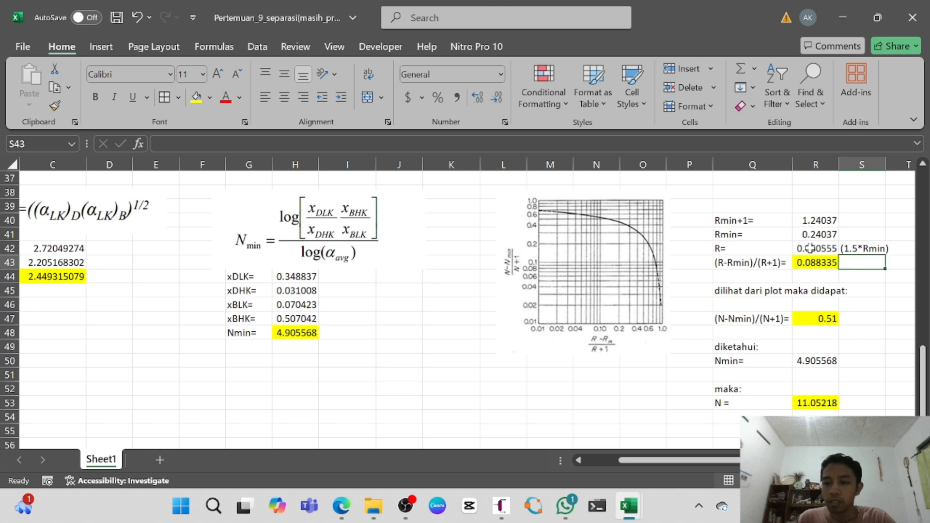
# - Compare the (R-Rmin)/(R+1) label and formula with the plot's horizontal axis, and inspect the (N-Nmin)/(N+1) value read from the plot
pyautogui.click(735, 263)
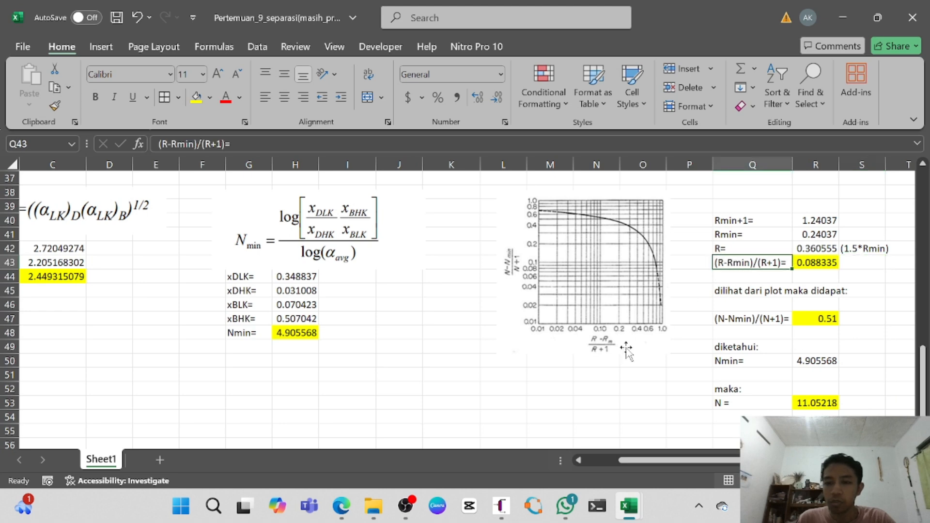
pyautogui.click(595, 346)
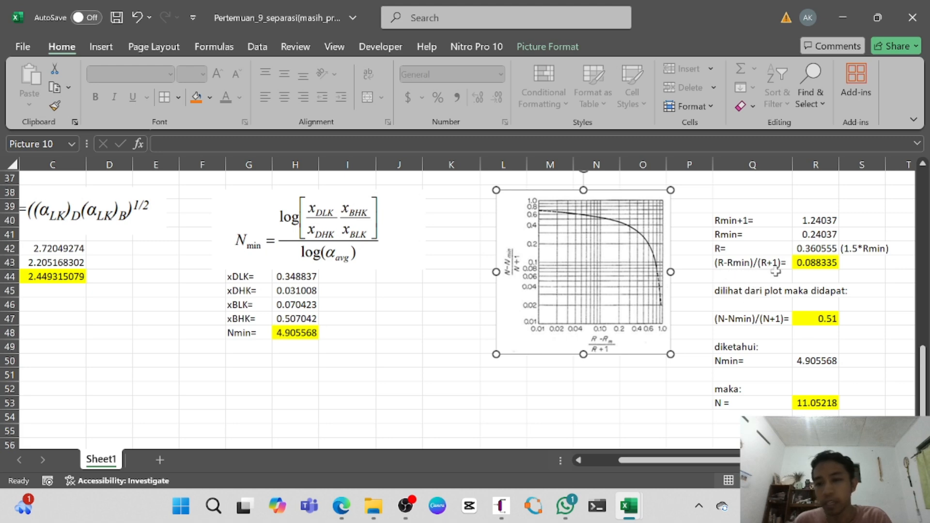
pyautogui.click(819, 264)
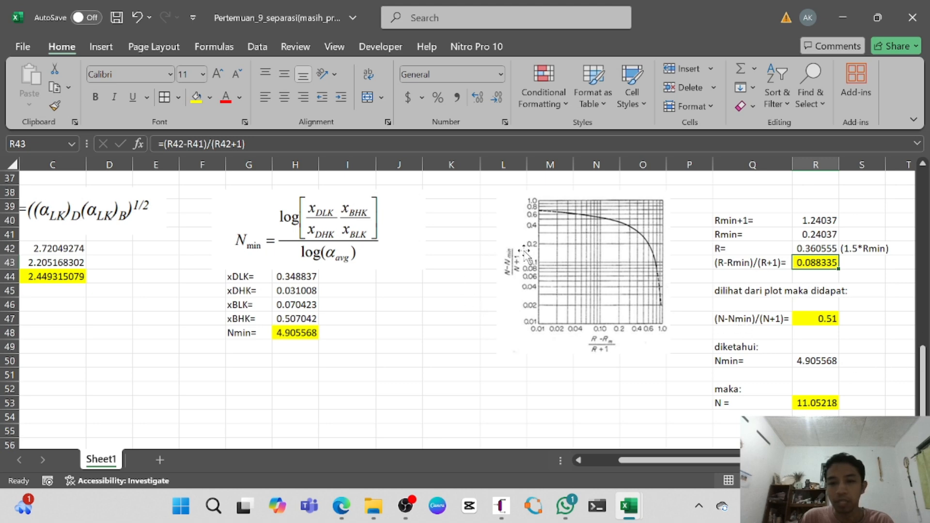
pyautogui.click(823, 323)
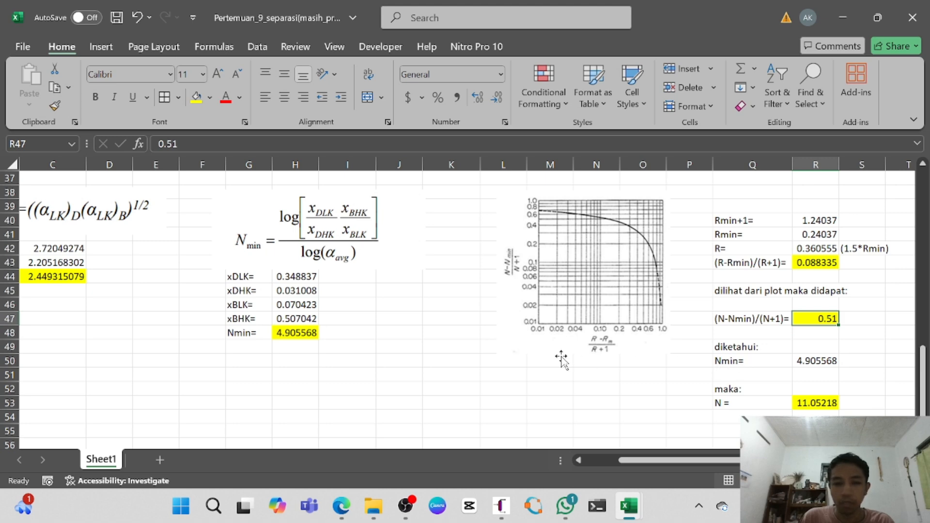
# - Trace the Nmin reference =H48 to the Nmin result, and examine the N formula derived from (N-Nmin)/(N+1)
pyautogui.click(289, 333)
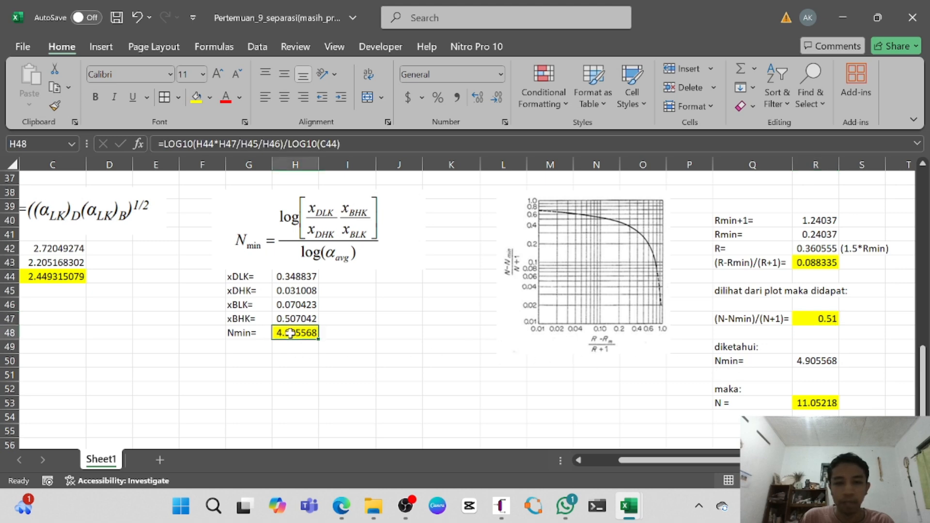
pyautogui.click(829, 362)
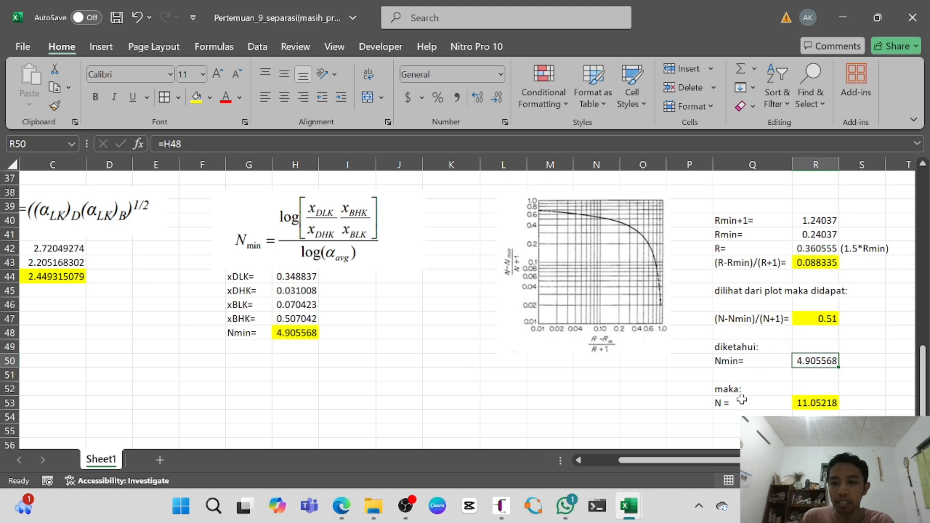
pyautogui.click(741, 321)
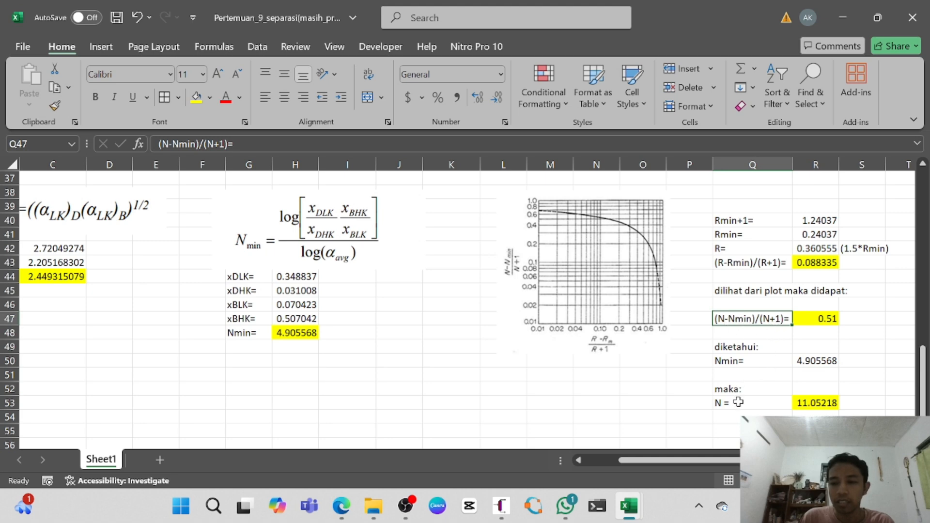
pyautogui.click(810, 402)
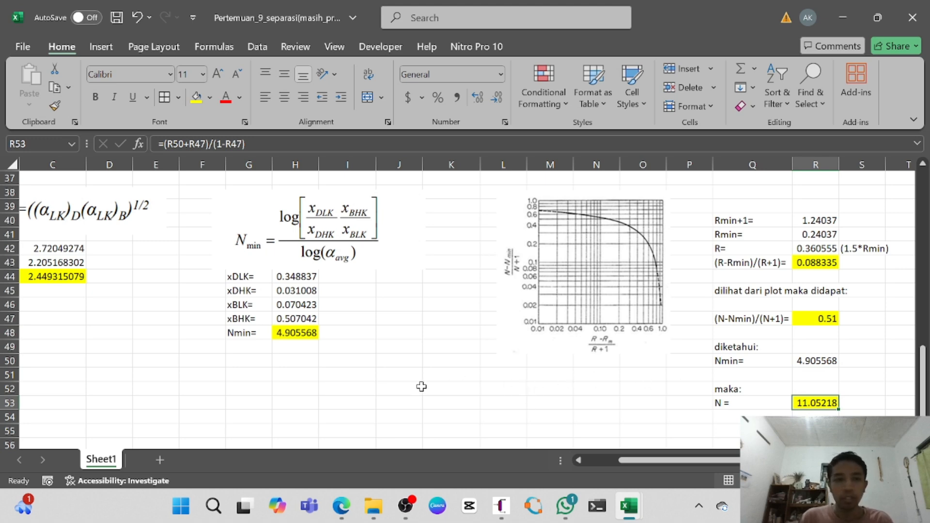
pyautogui.scroll(3, 421, 386)
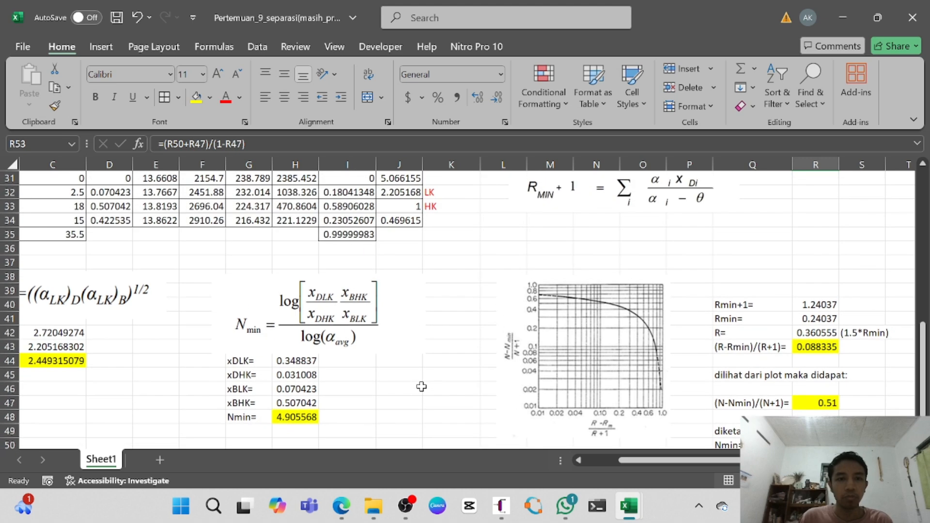
pyautogui.scroll(-3, 421, 388)
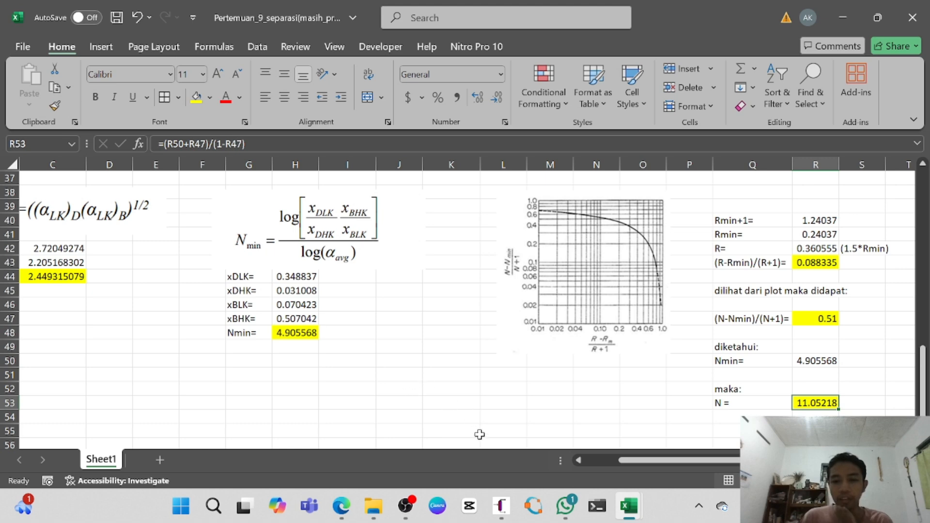
# - Switch to the distillation lecture PDF in Edge, and view the title page of the monochlorobenzene-bromobenzene simulation in ChemSep
pyautogui.moveTo(341, 506)
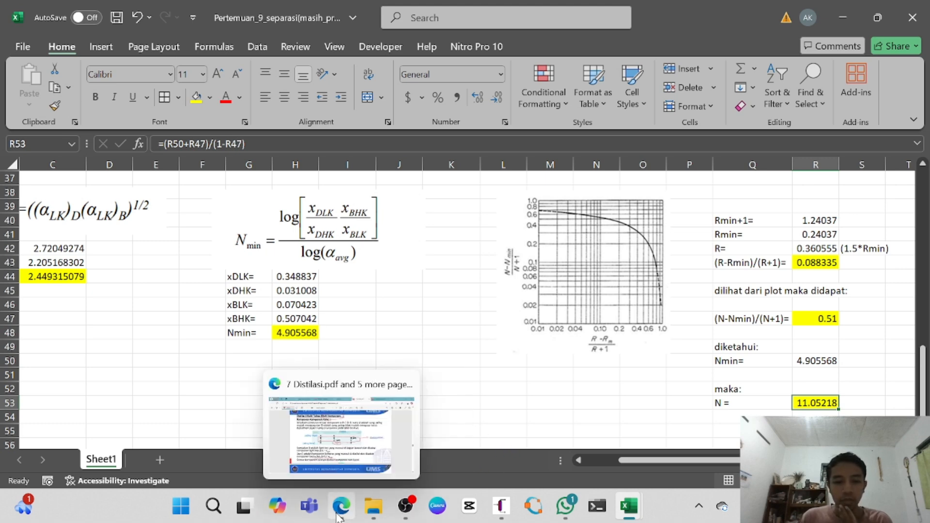
pyautogui.click(409, 397)
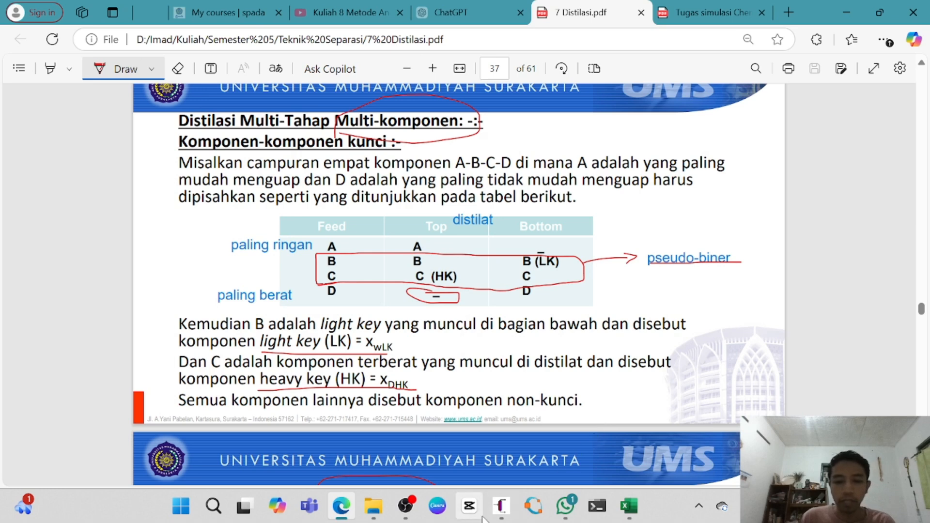
pyautogui.click(501, 507)
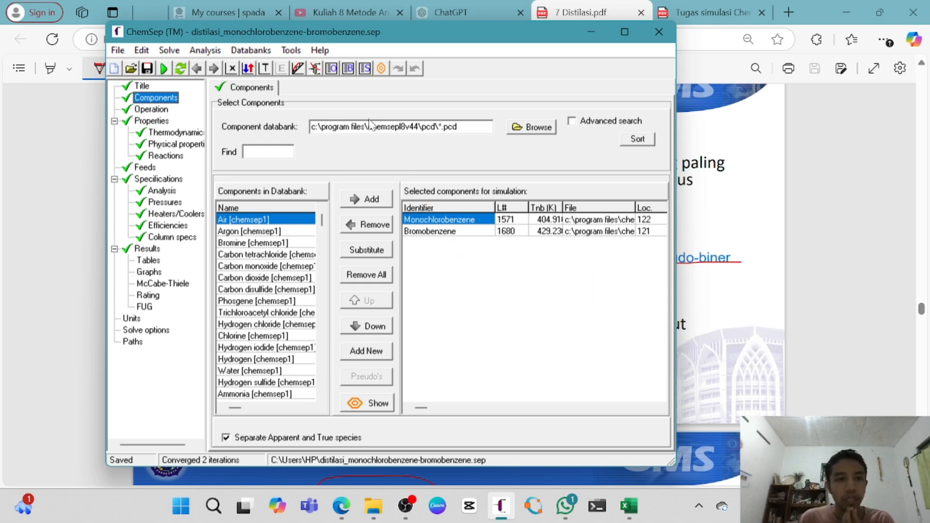
pyautogui.press('Up')
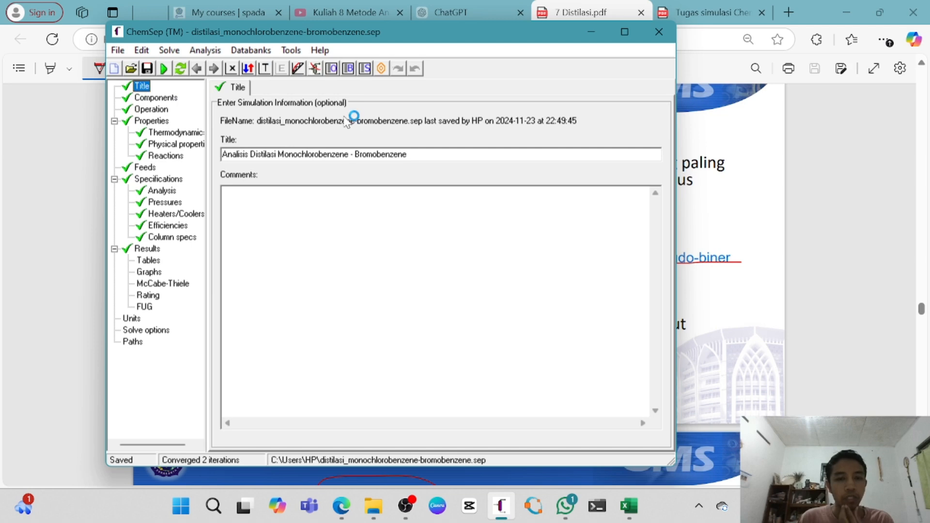
pyautogui.click(658, 32)
# - Read the ChemSep assignment PDF in Edge, selecting the Monochlorobenzene – bromobenzene row of Table 1 and the Ganjil row of Table 2
pyautogui.click(708, 6)
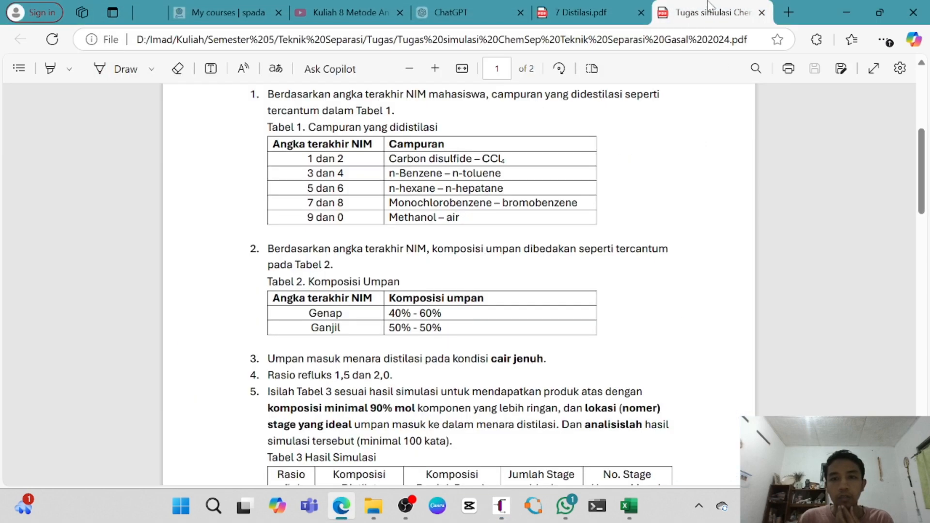
pyautogui.scroll(5, 499, 167)
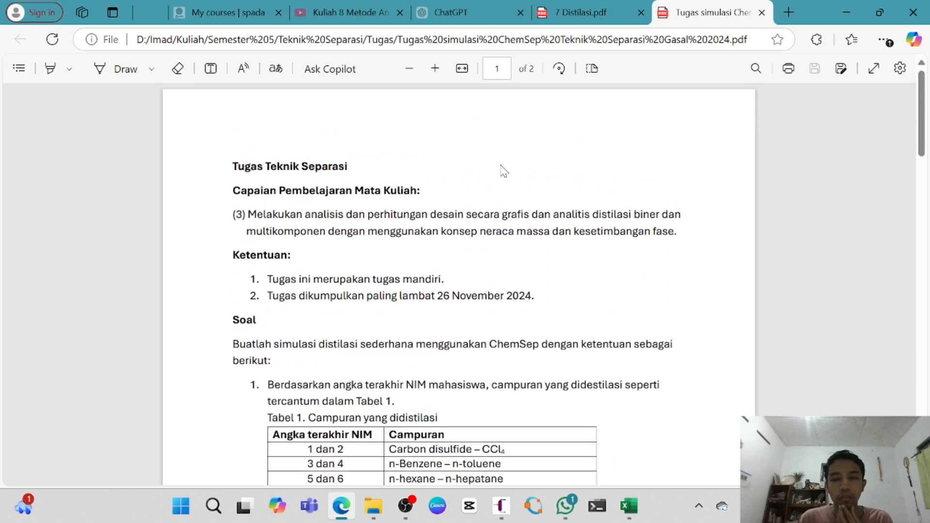
pyautogui.scroll(-2, 504, 171)
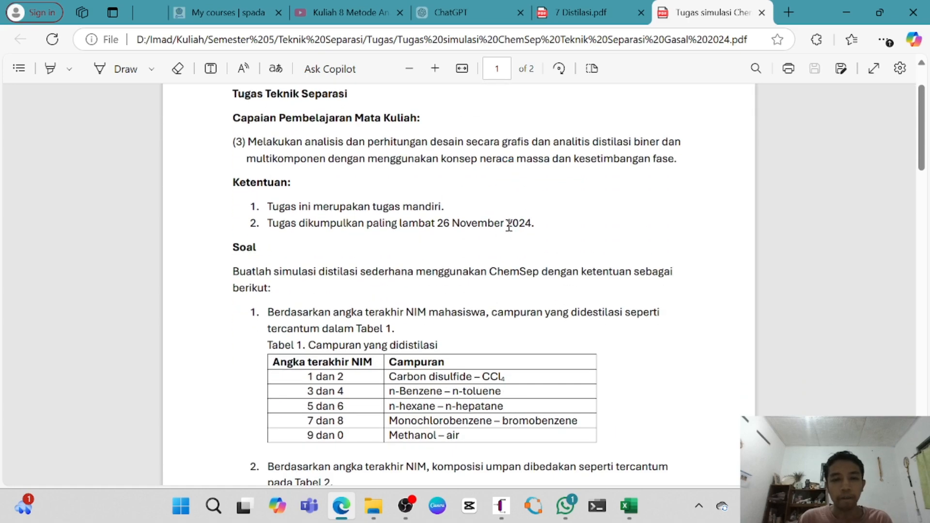
pyautogui.scroll(-4, 508, 226)
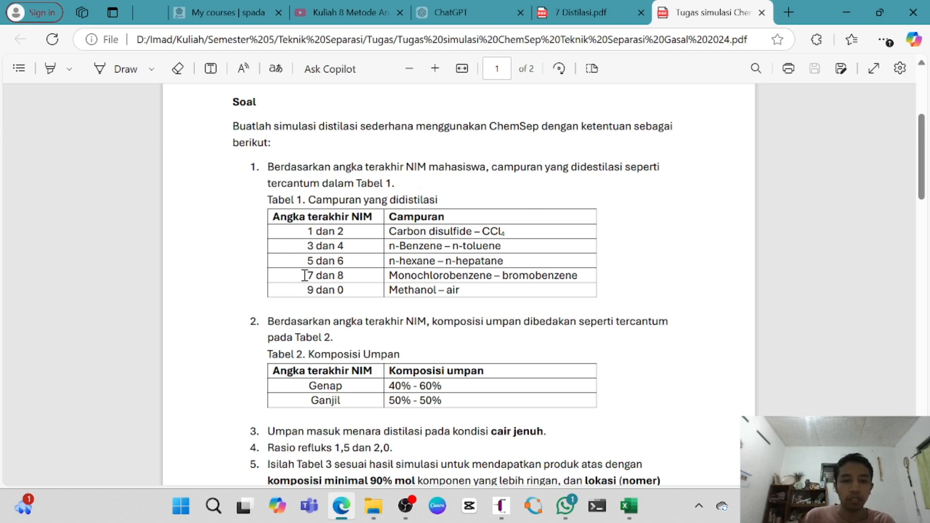
pyautogui.moveTo(304, 275); pyautogui.dragTo(599, 274)
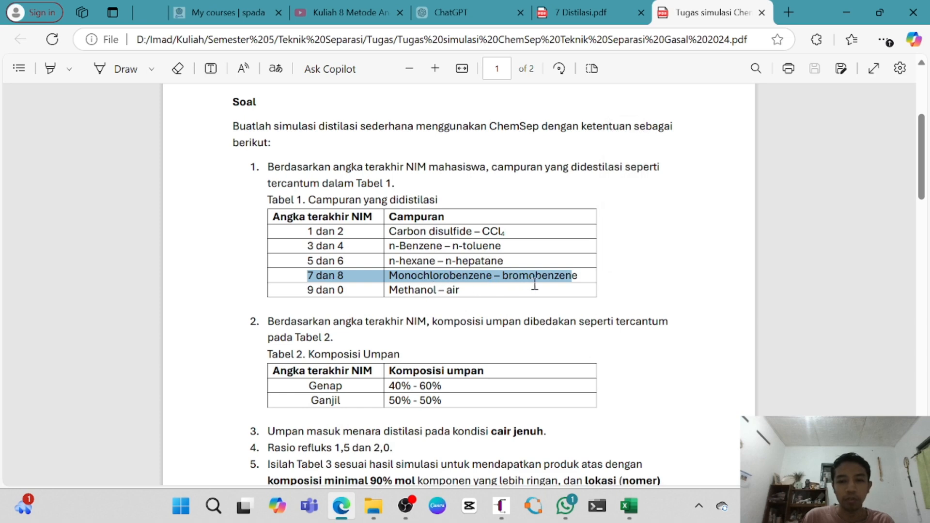
pyautogui.scroll(-2, 538, 308)
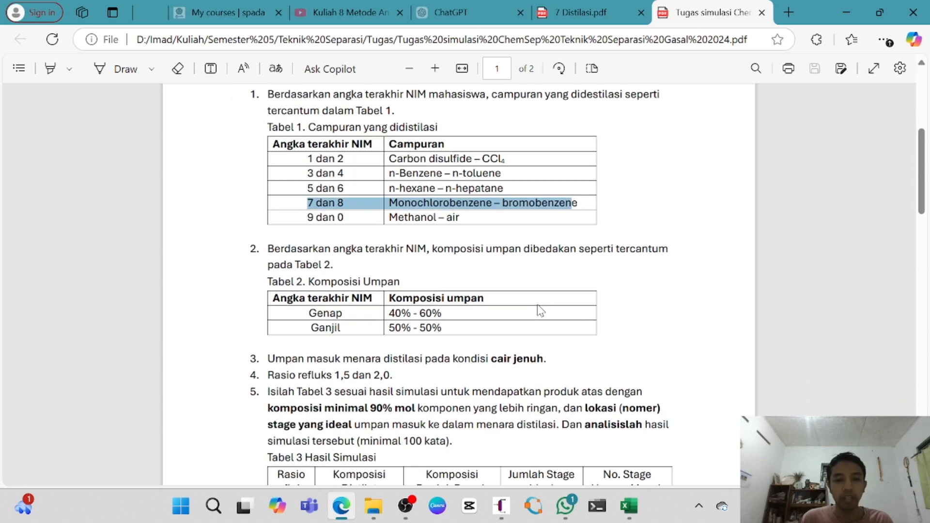
pyautogui.moveTo(311, 330); pyautogui.dragTo(452, 335)
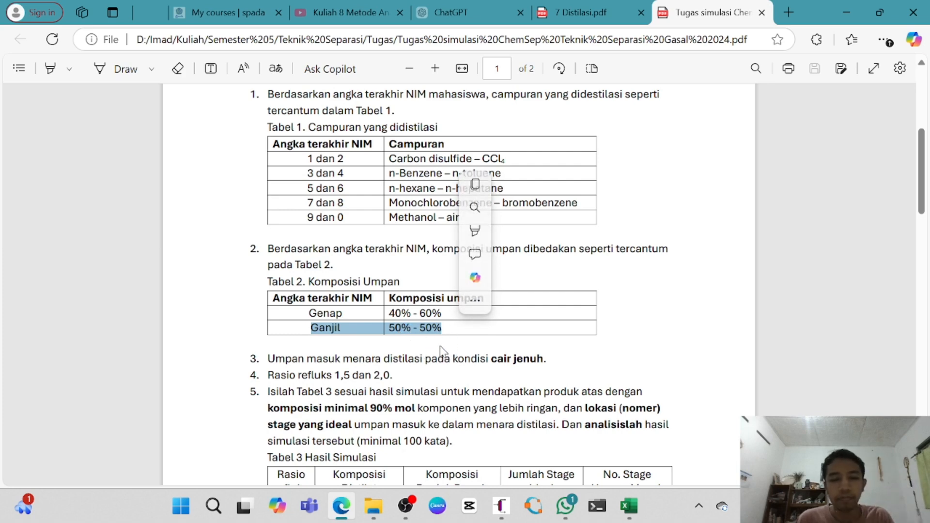
# - Switch to ChemSep and review the simulation's selected components, column operation configuration and thermodynamic property models
pyautogui.click(501, 506)
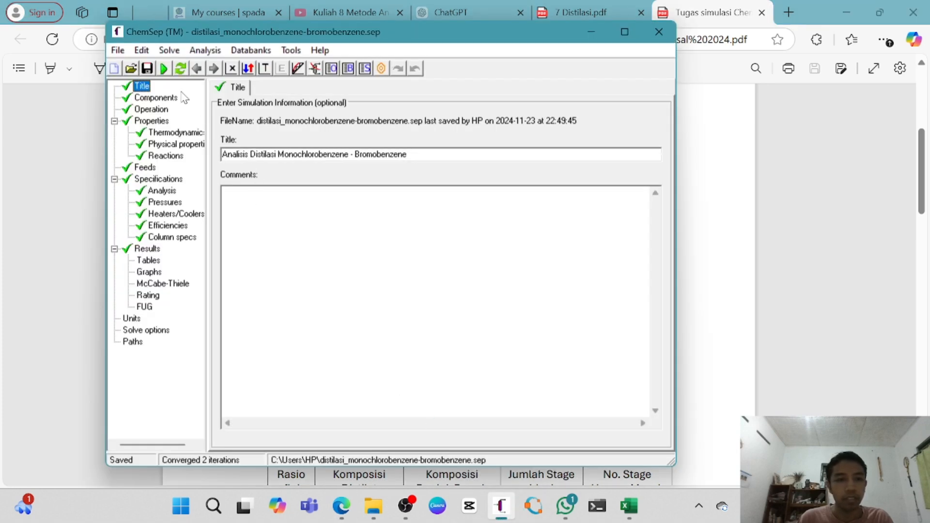
pyautogui.click(166, 100)
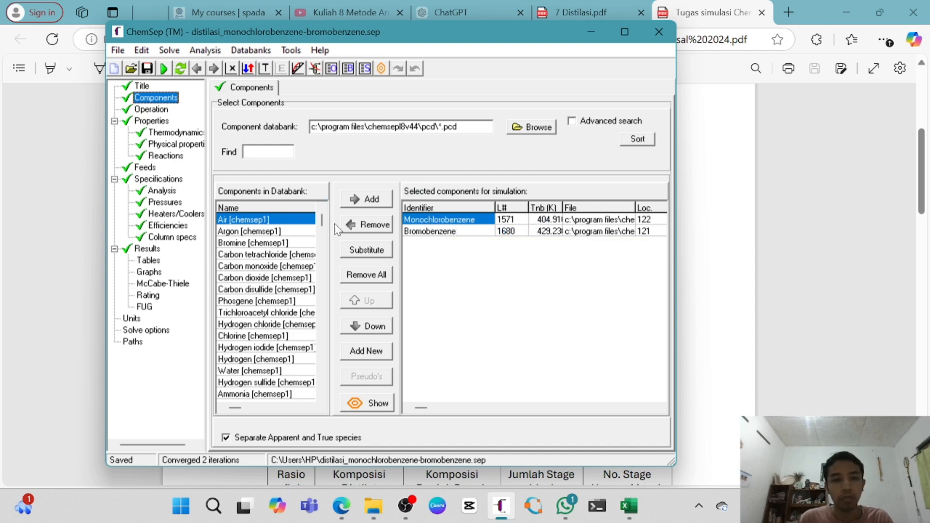
pyautogui.click(155, 110)
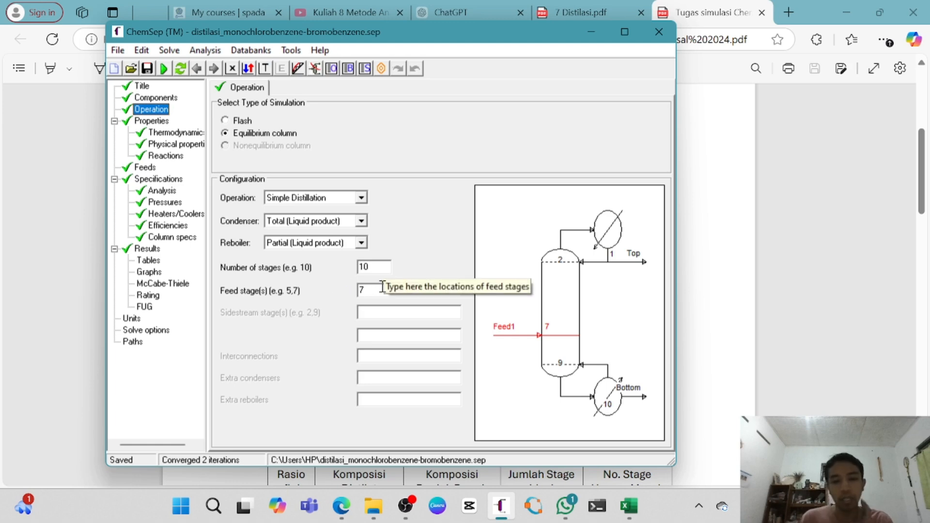
pyautogui.click(157, 122)
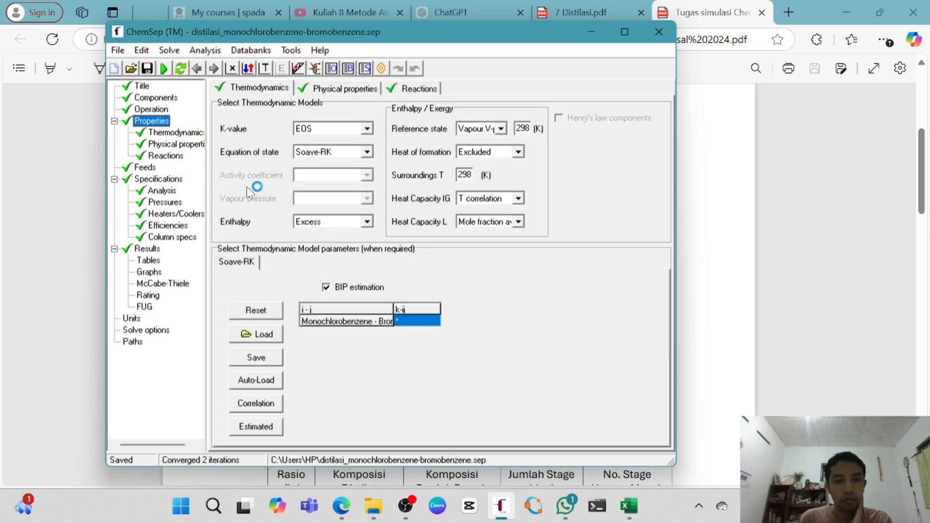